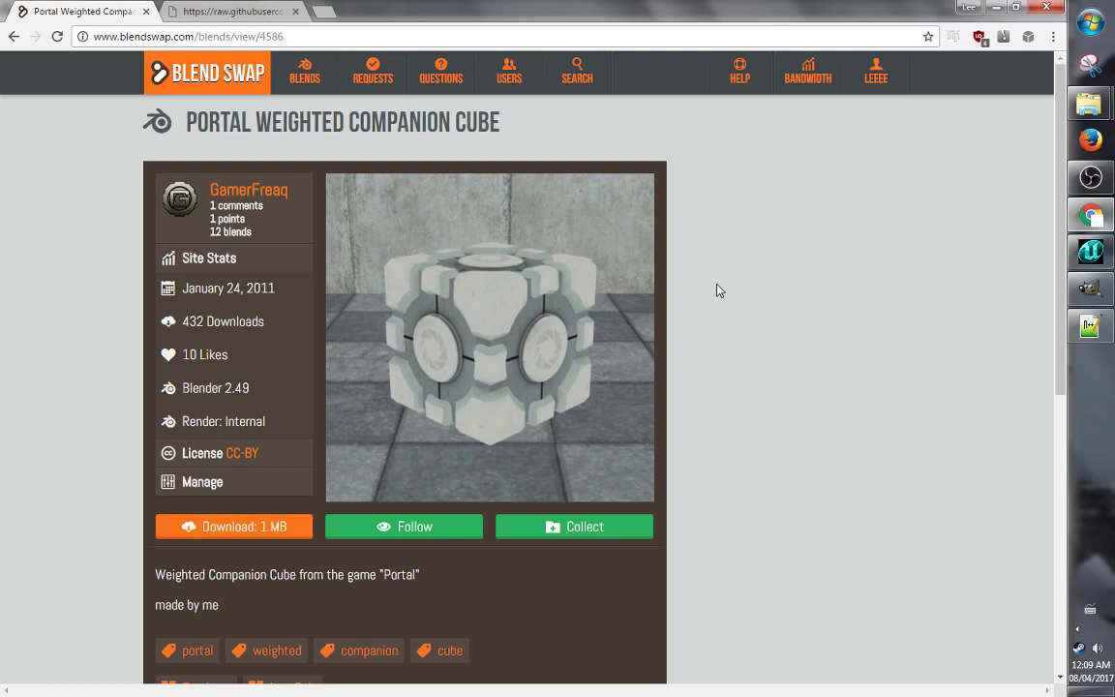
- Download the Portal Weighted Companion Cube blend from Blend Swap, accepting its CC-BY license terms
scroll(718, 290, "down", 2)
scroll(717, 283, "up", 2)
scroll(722, 269, "down", 2)
scroll(727, 275, "up", 2)
mouse_move(602, 368)
left_click(234, 532)
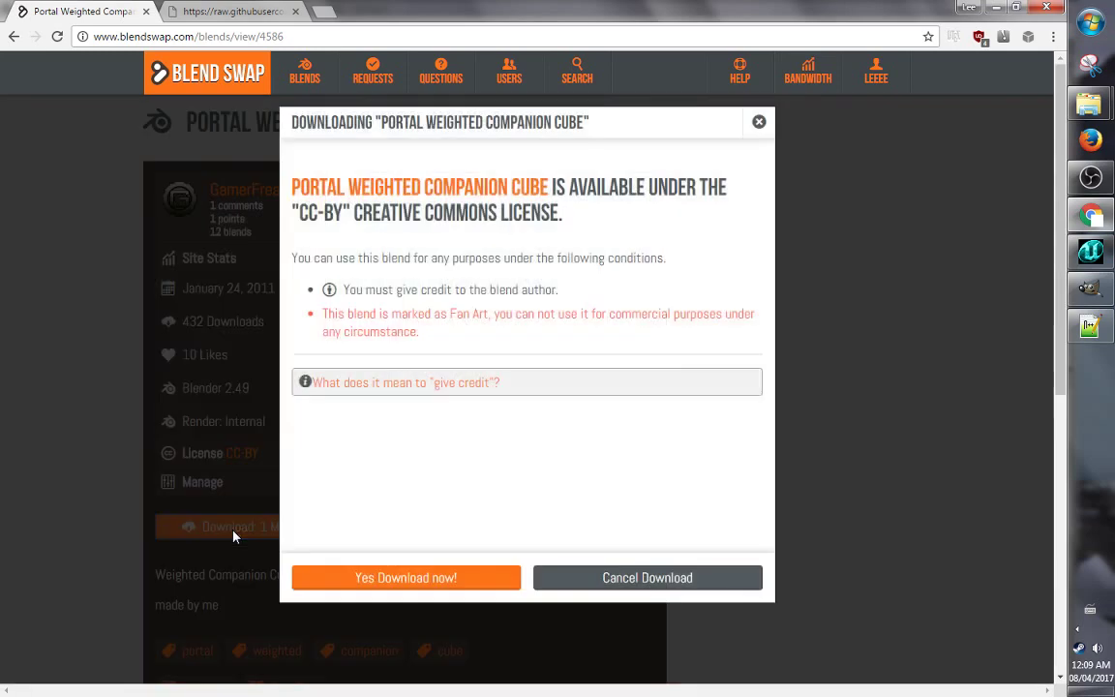
left_click(402, 579)
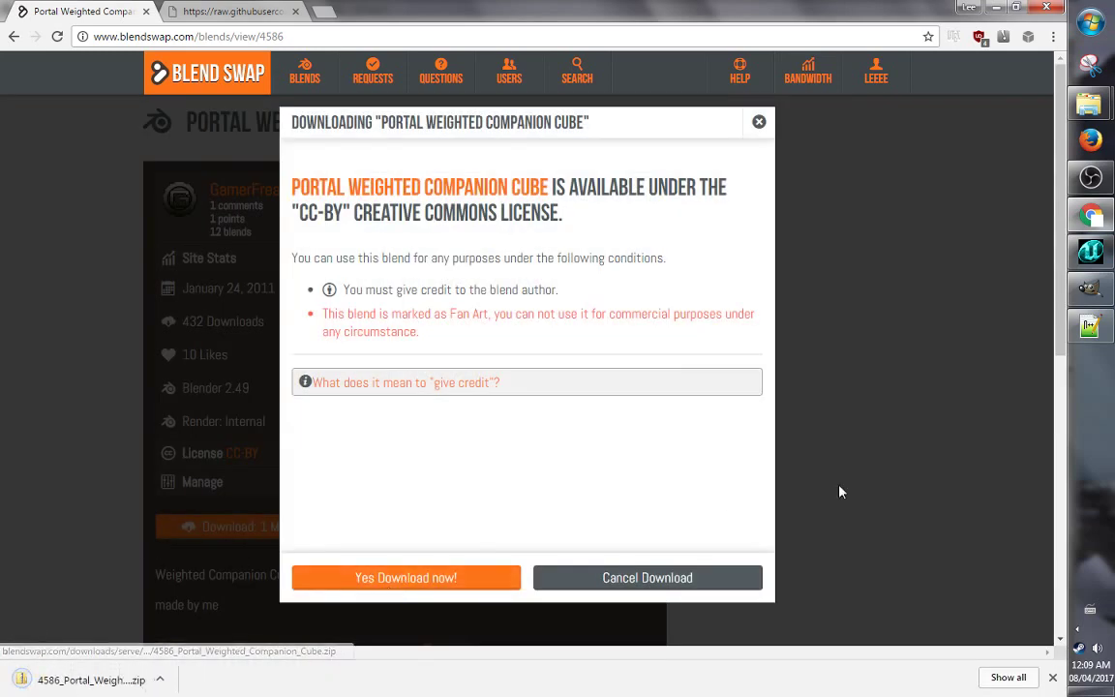
left_click(892, 430)
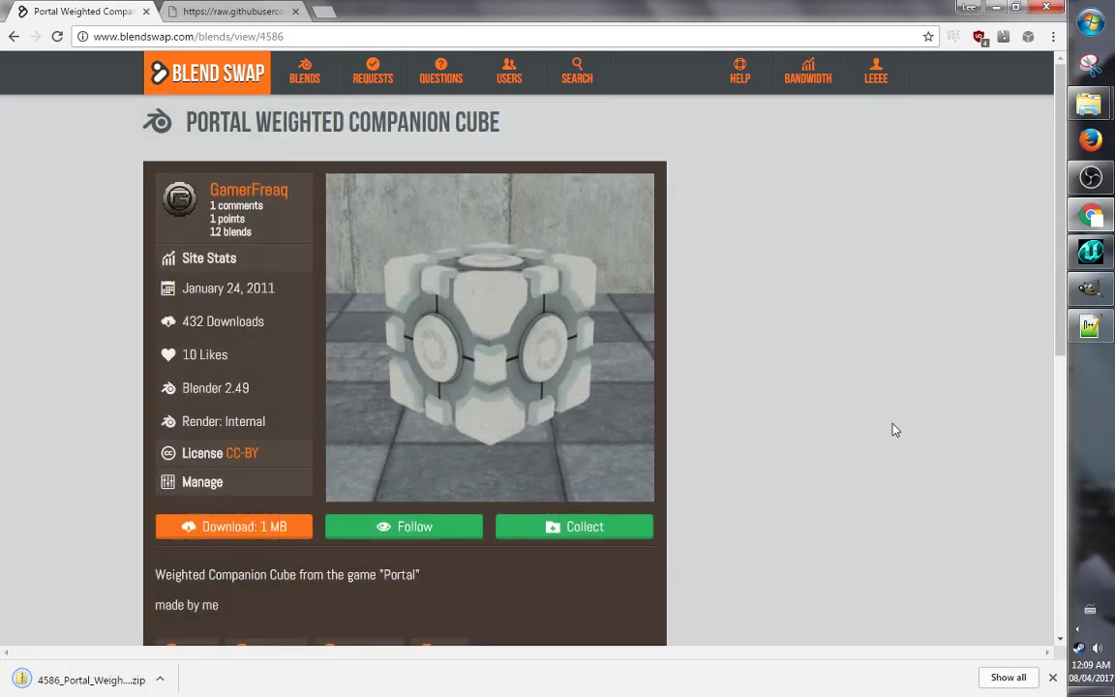
- Extract the downloaded companion cube zip to its default folder and open gamerfreaq_weightedcompanioncube.blend in Blender
left_click(85, 680)
right_click(523, 304)
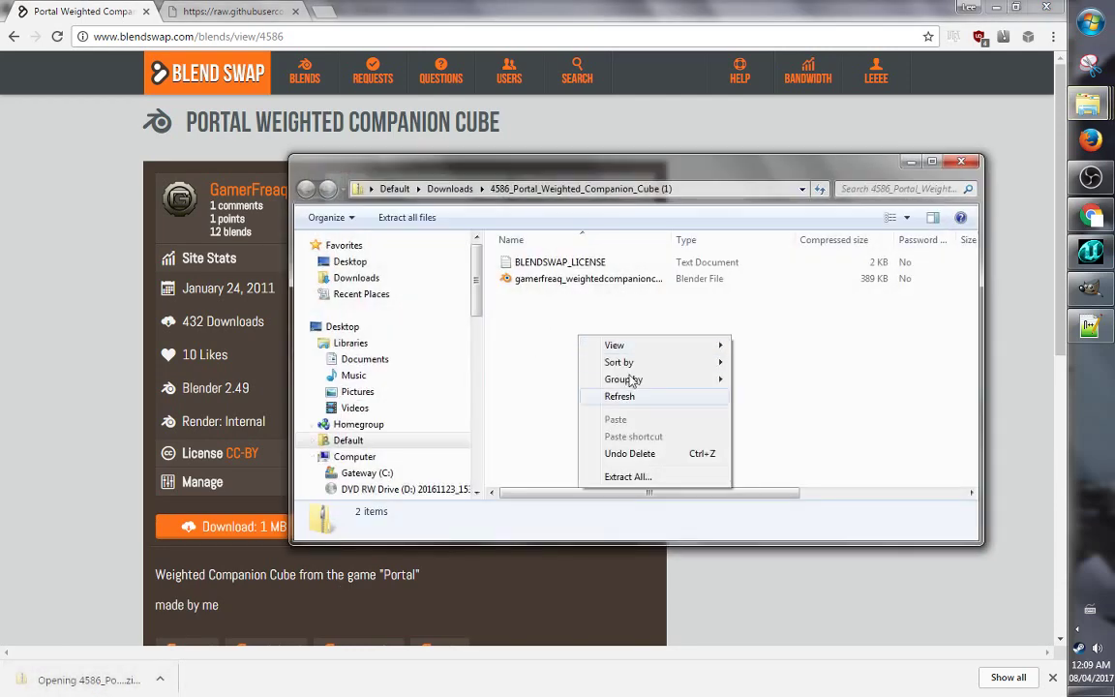
left_click(581, 430)
left_click(675, 505)
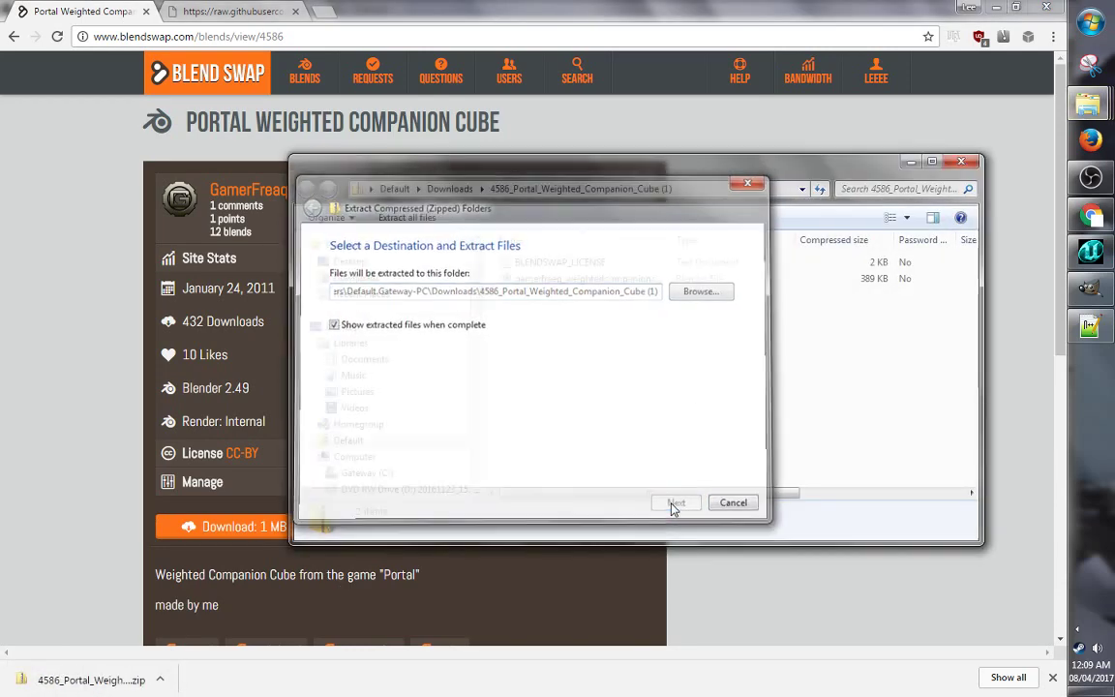
double_click(635, 301)
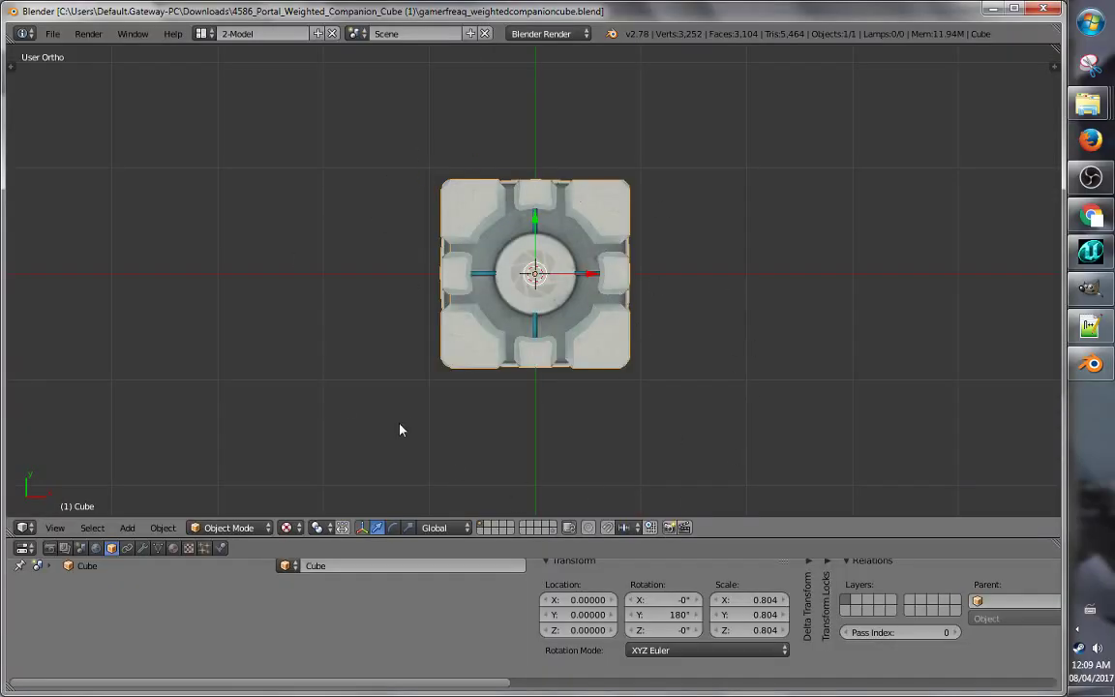
- Unpack the cube's packed texture image to //textures/metal_box.jpg beside the blend file
left_click(188, 548)
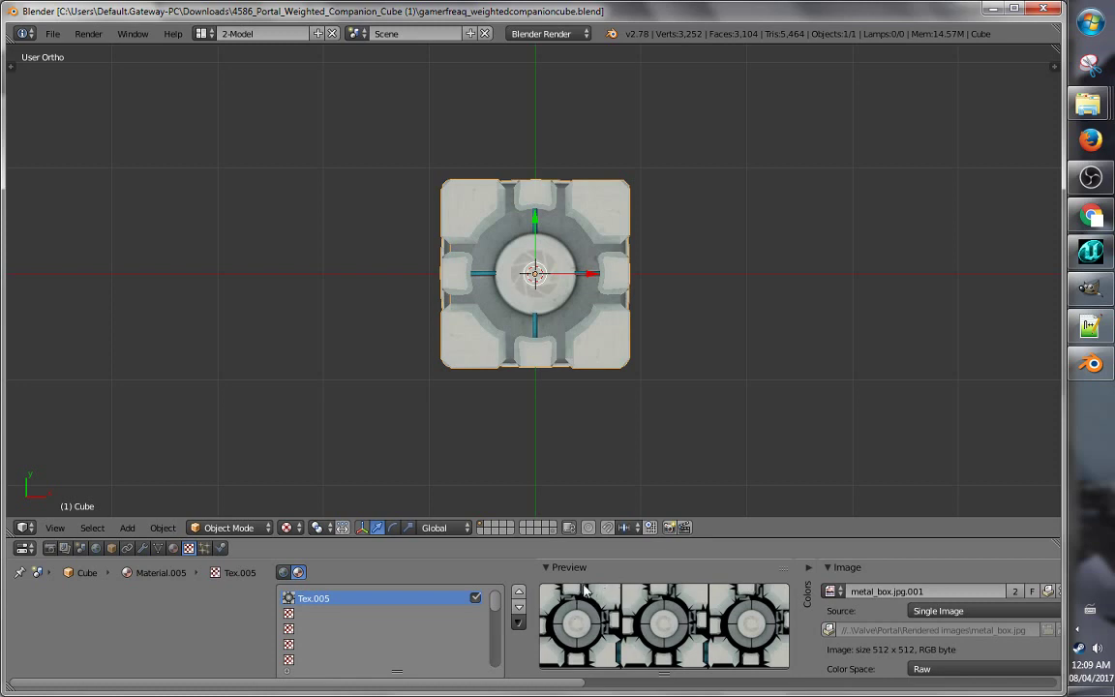
left_click(833, 630)
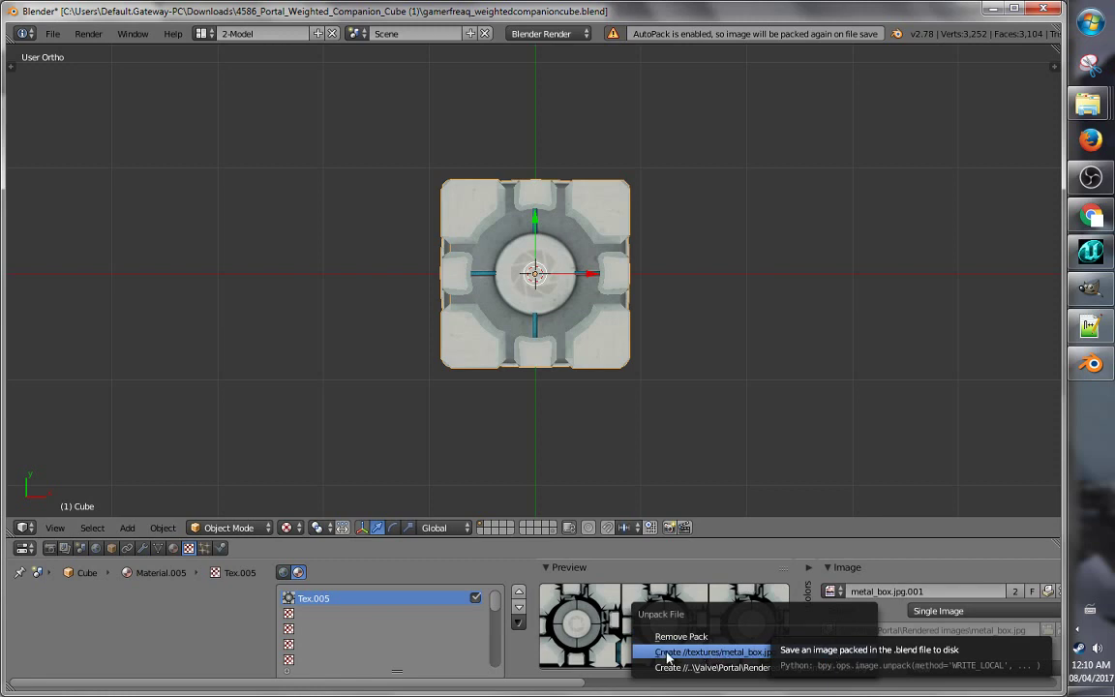
left_click(736, 659)
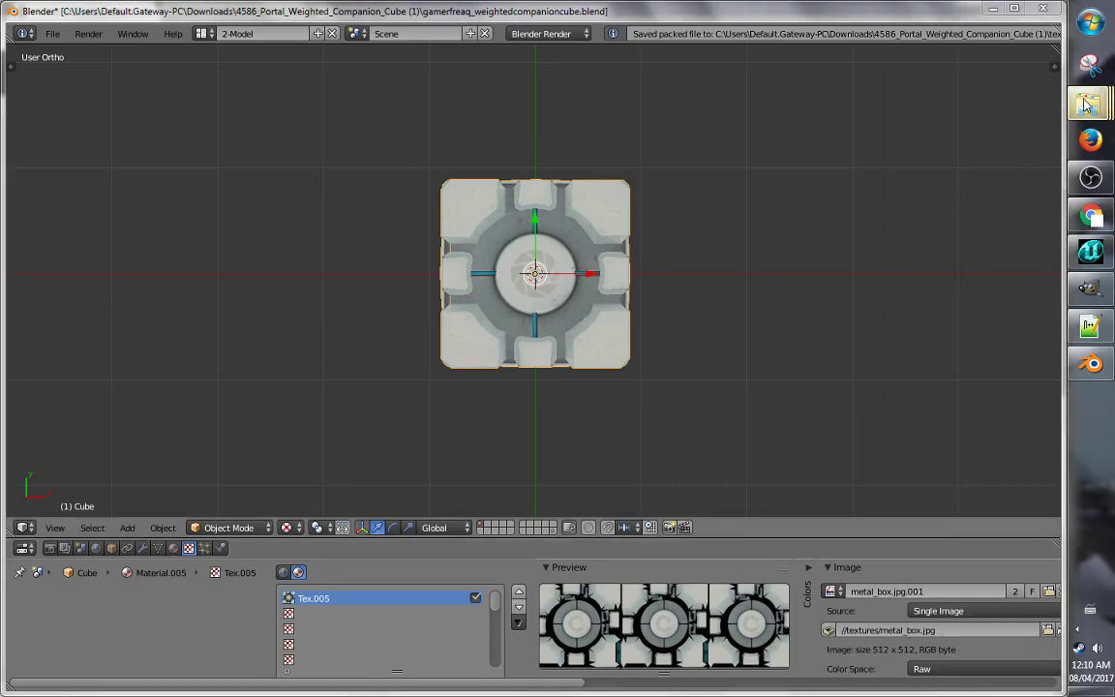
- Close the leftover zip folder windows and open the textures folder inside the extracted companion cube folder
mouse_move(1089, 105)
left_click(1037, 35)
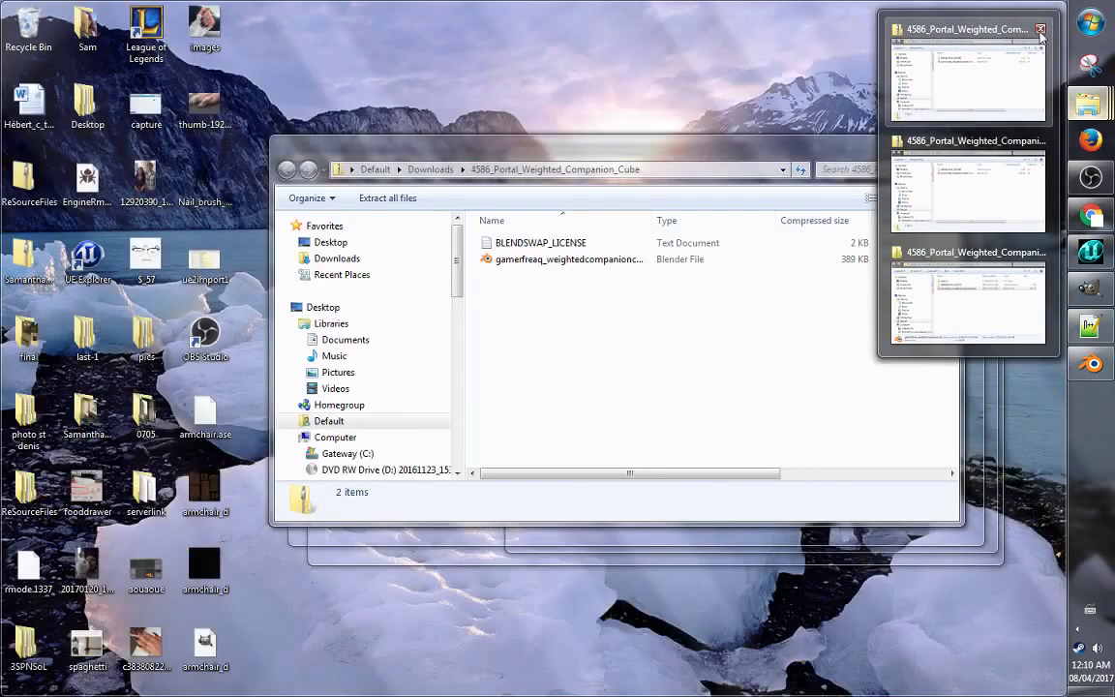
left_click(1039, 29)
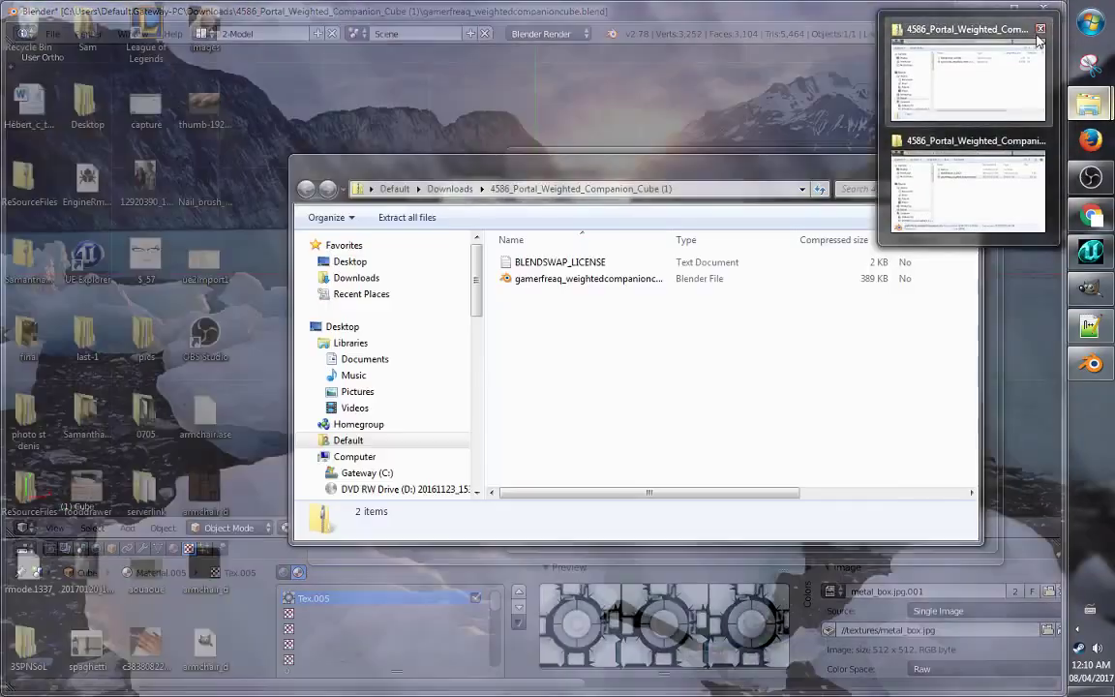
left_click(1040, 30)
left_click(964, 81)
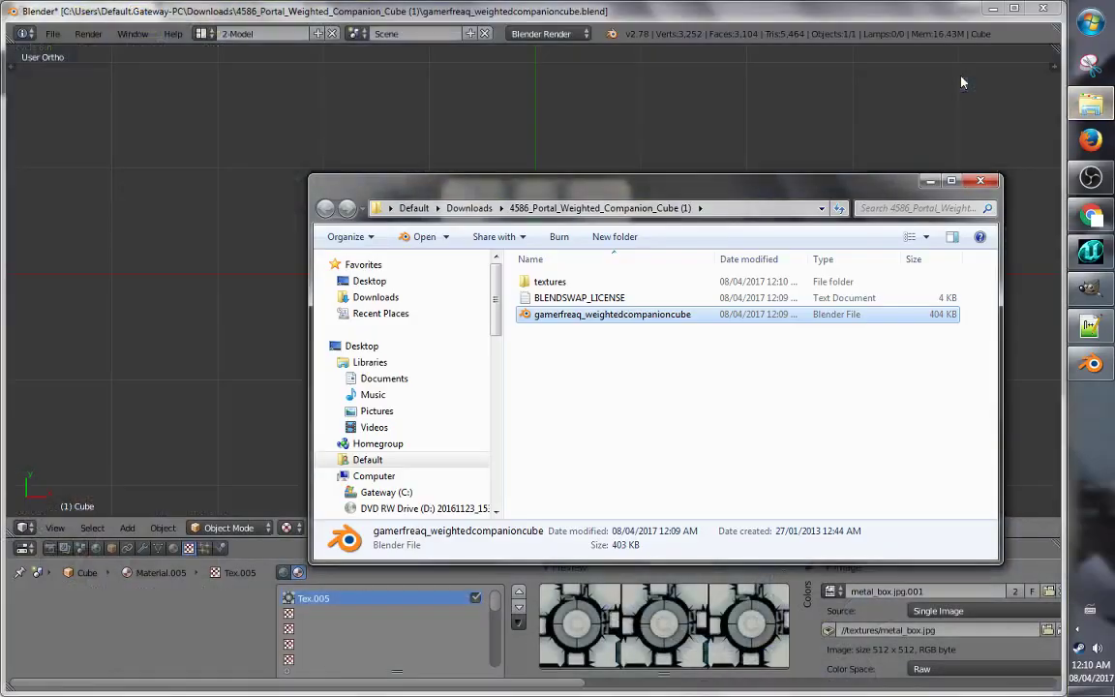
left_click(581, 281)
double_click(592, 282)
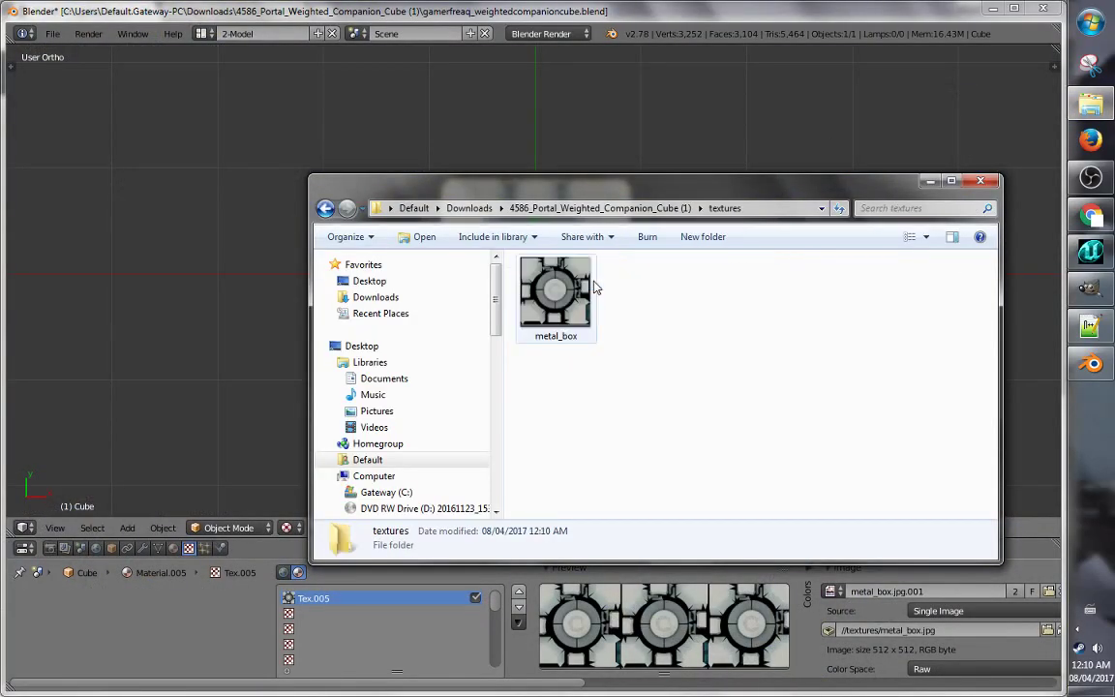
- Open the metal_box JPEG from the textures folder in GIMP
left_click(556, 294)
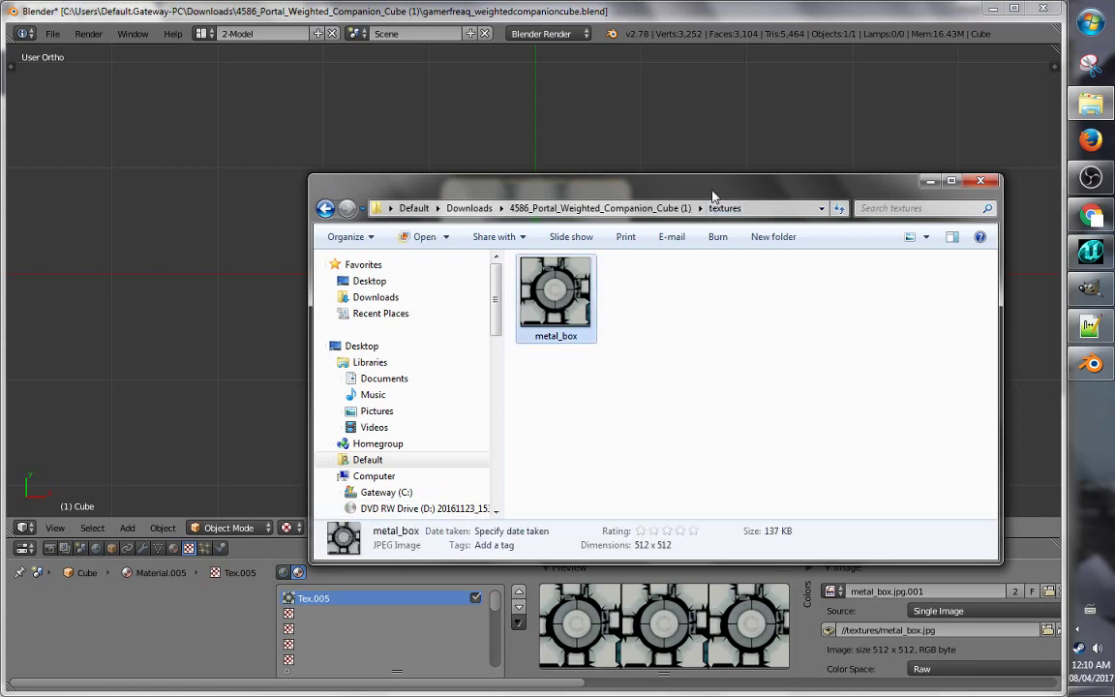
mouse_move(713, 196)
left_mouse_down()
mouse_move(712, 316)
mouse_move(710, 193)
left_mouse_up()
right_click(580, 298)
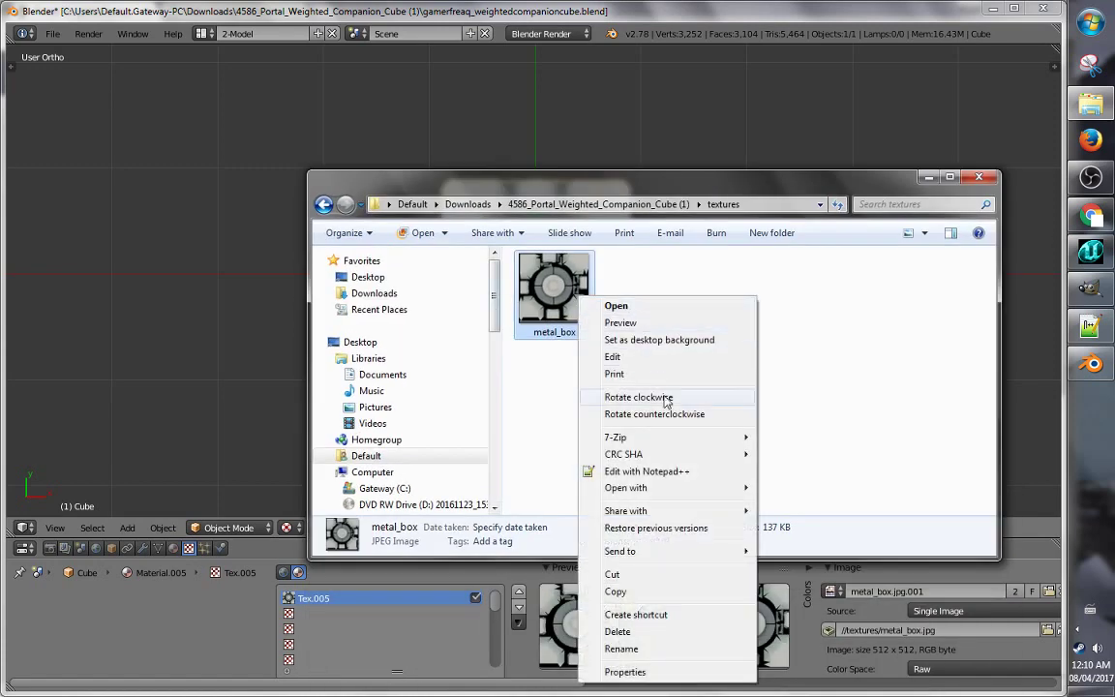
mouse_move(676, 492)
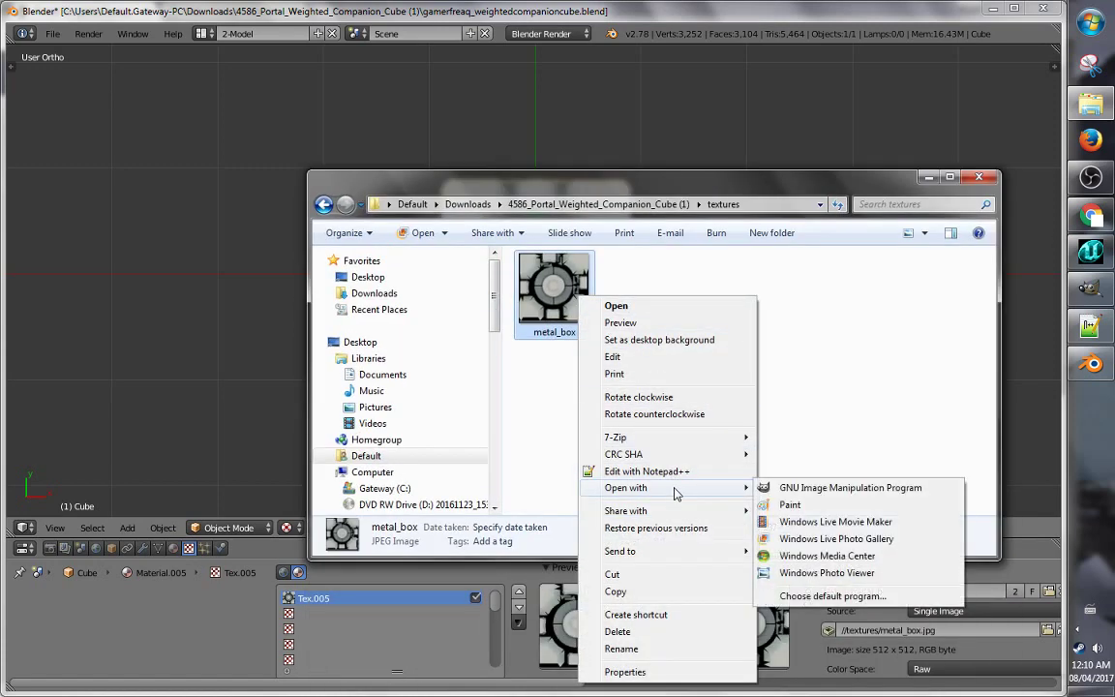
left_click(807, 488)
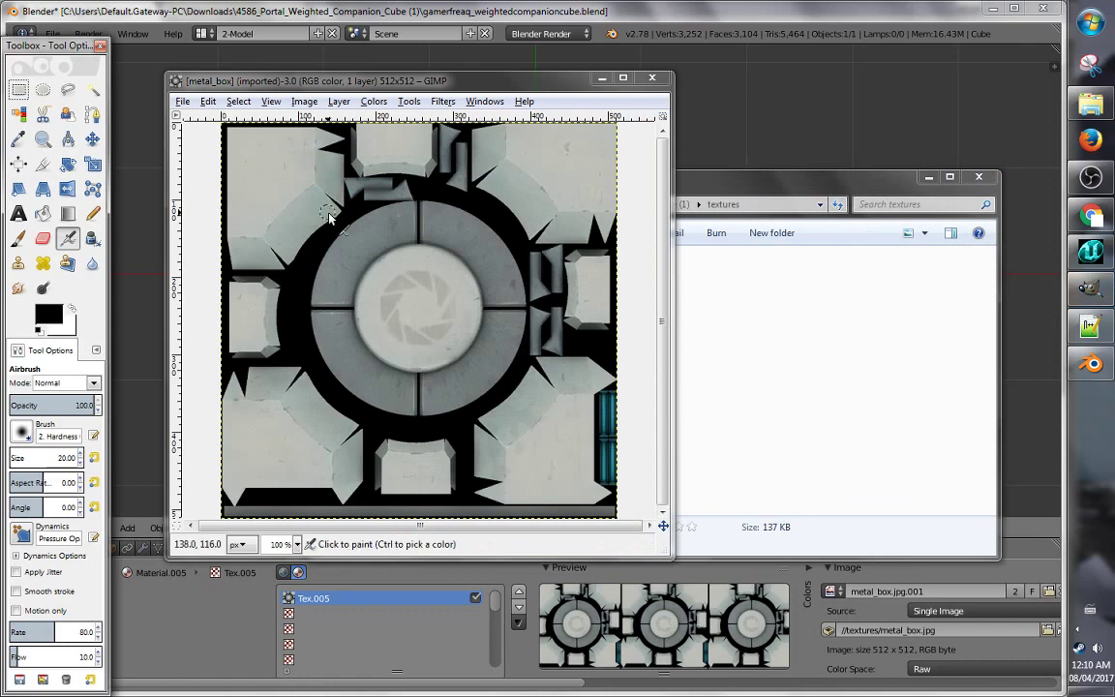
- Export the image to the textures folder as metal_box.tga with RLE compression, and close GIMP
left_click(184, 102)
left_click(306, 312)
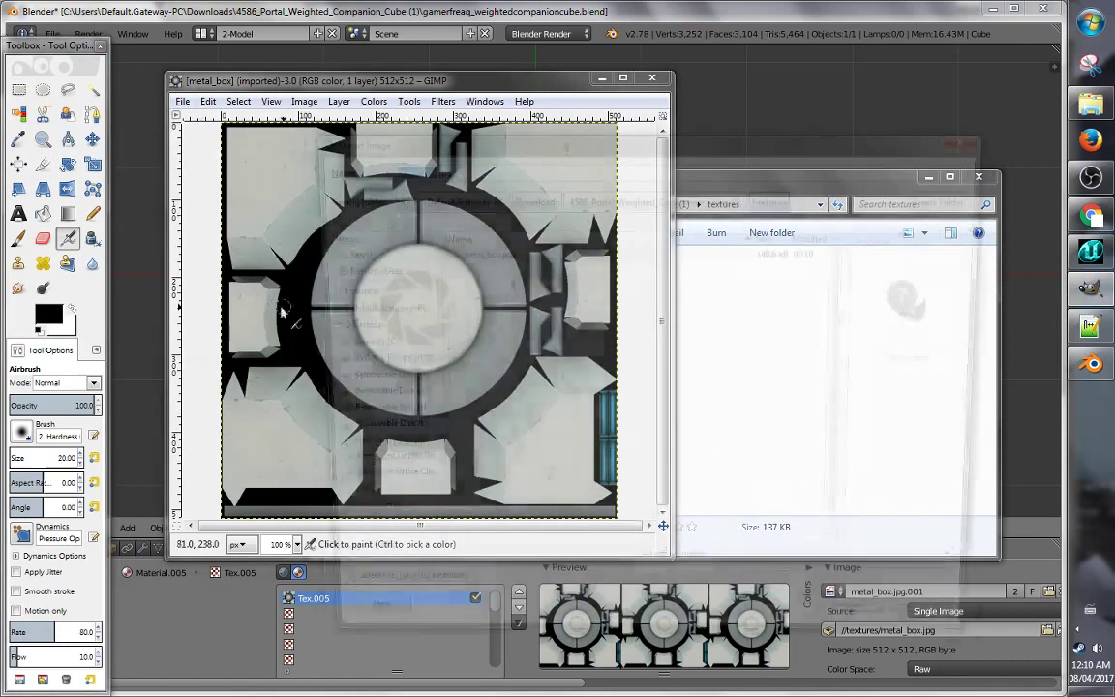
double_click(435, 168)
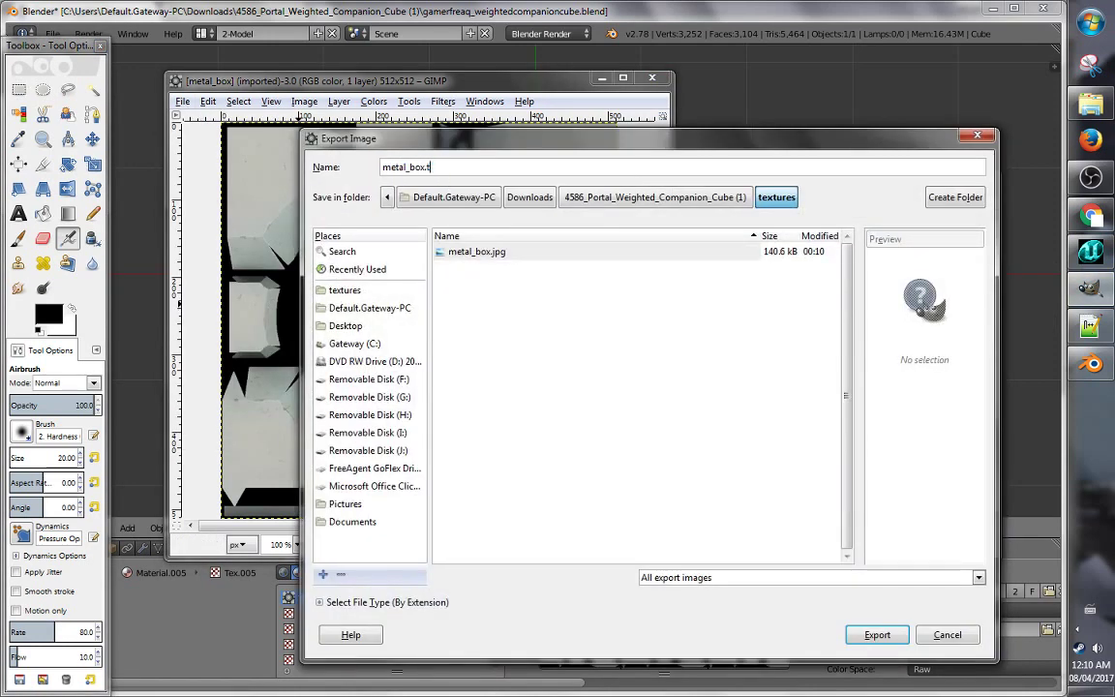
type("tga")
left_click(877, 634)
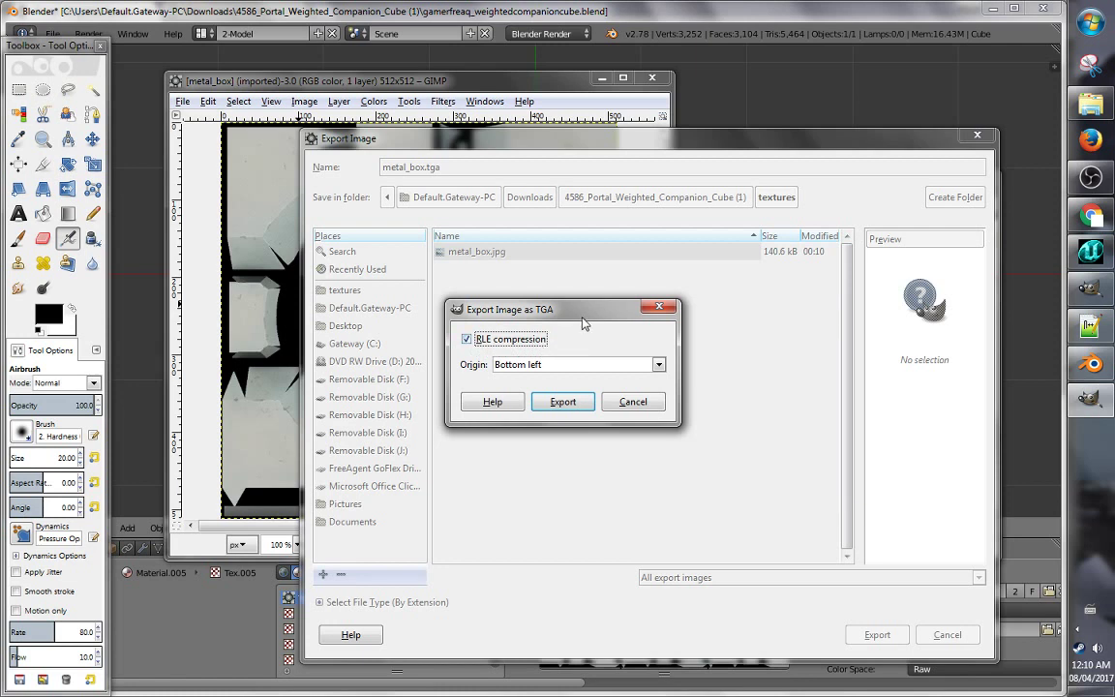
left_click_drag(583, 314, 637, 325)
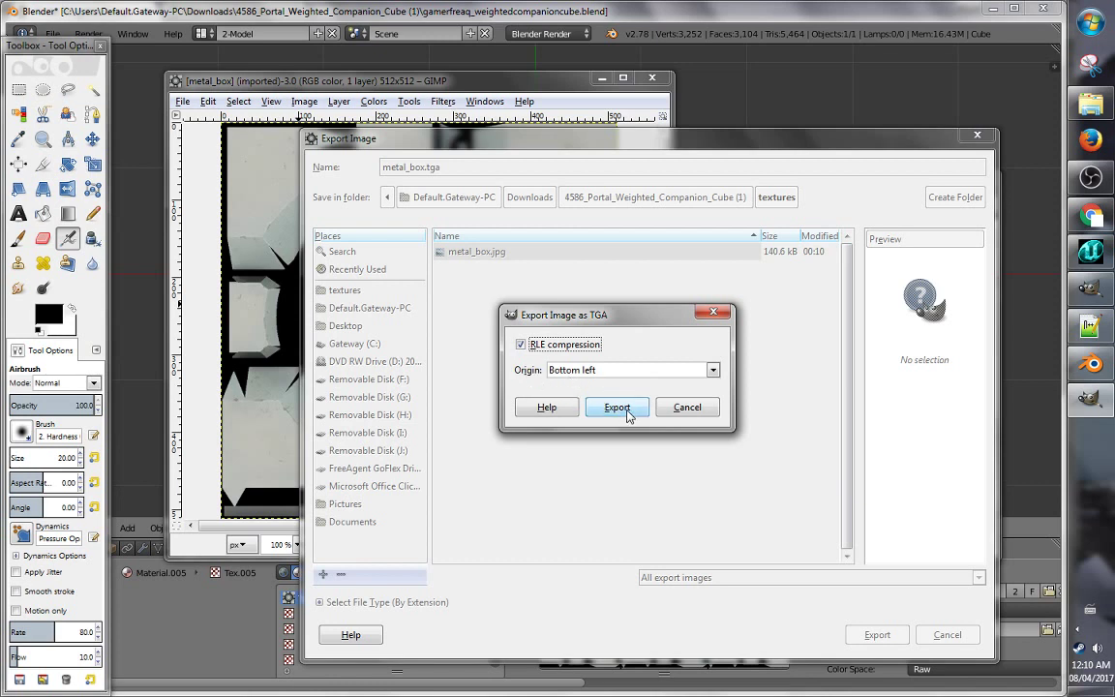
left_click(638, 371)
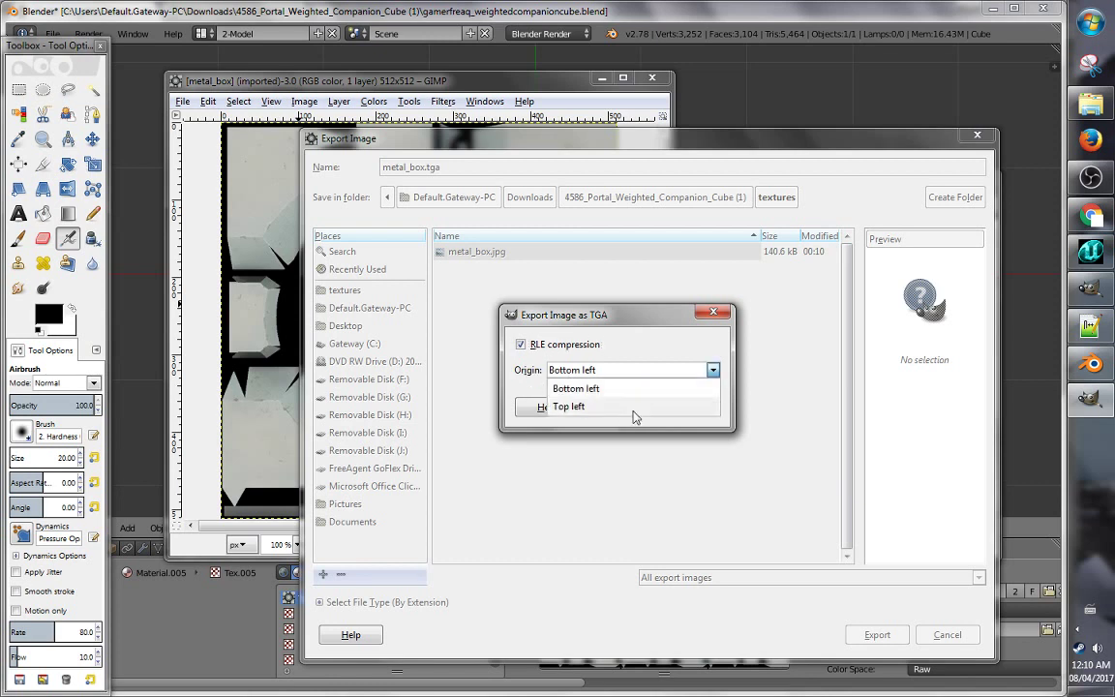
left_click(631, 397)
left_click(616, 406)
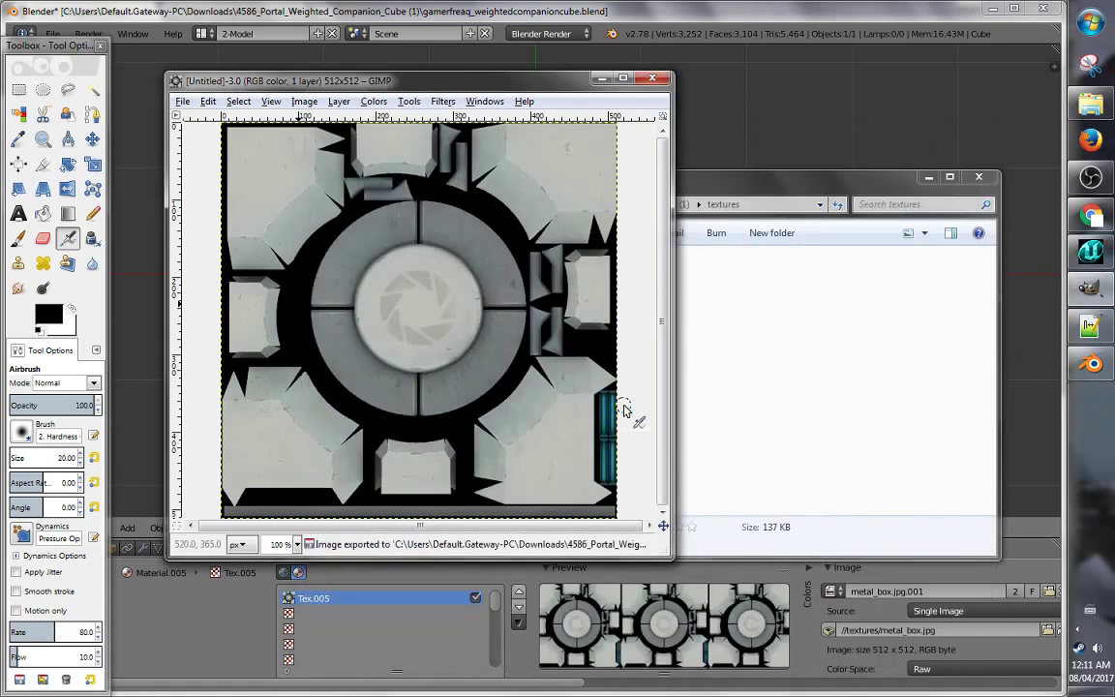
left_click(661, 81)
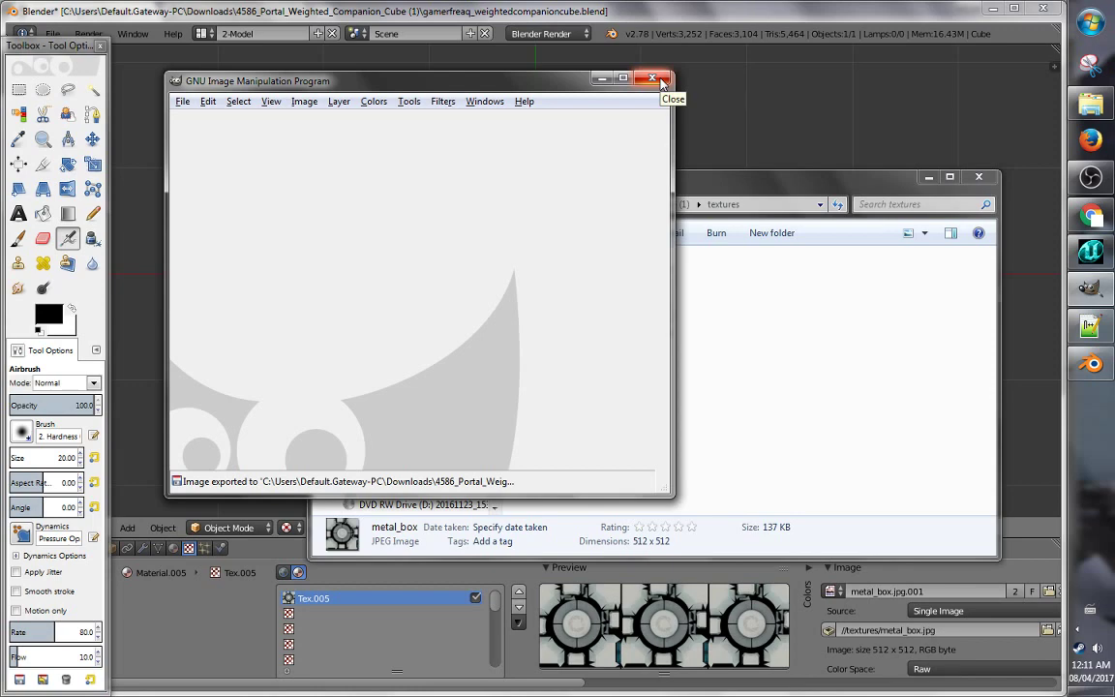
left_click(660, 81)
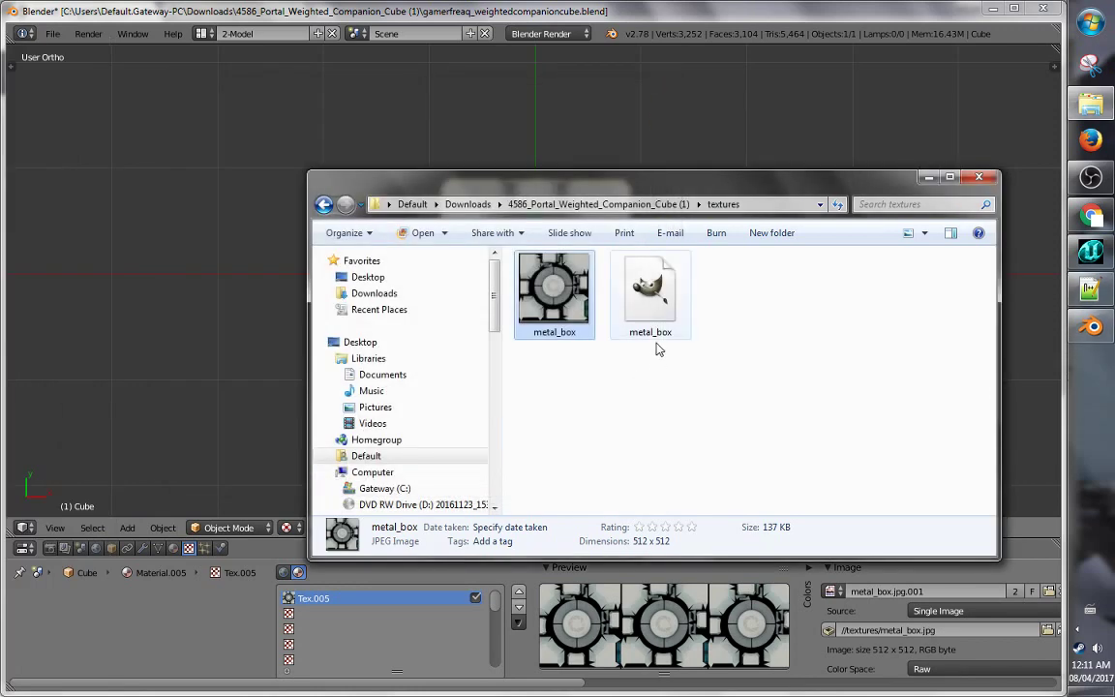
- Check the file type of the exported metal_box TGA in its properties
left_click(654, 331)
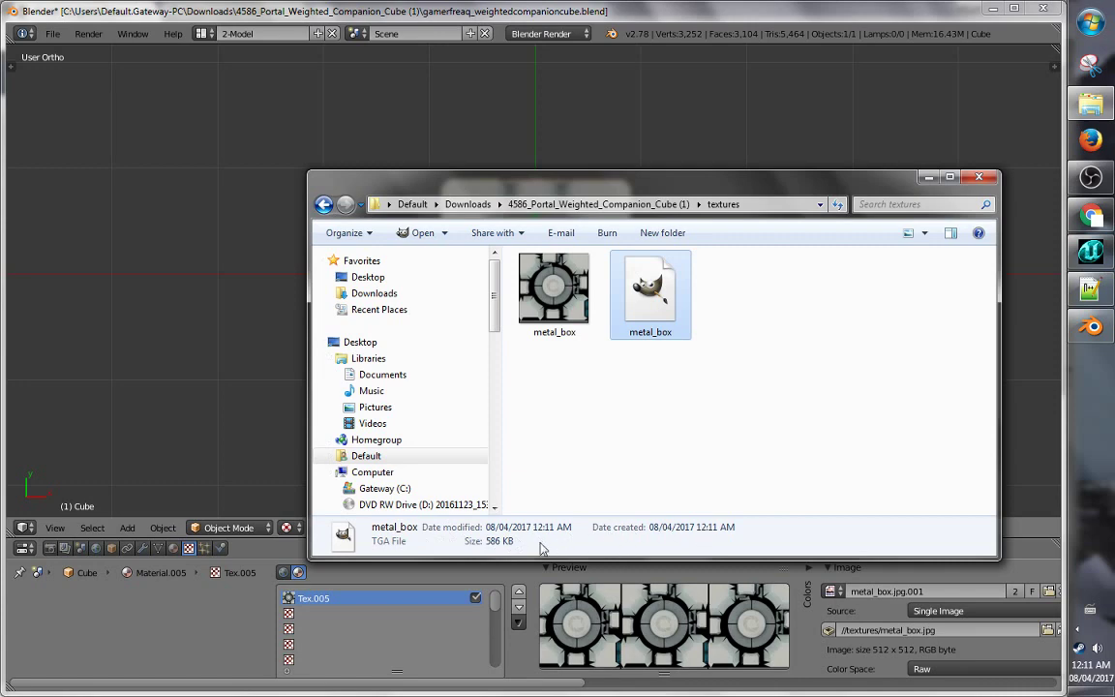
right_click(591, 268)
left_click(644, 501)
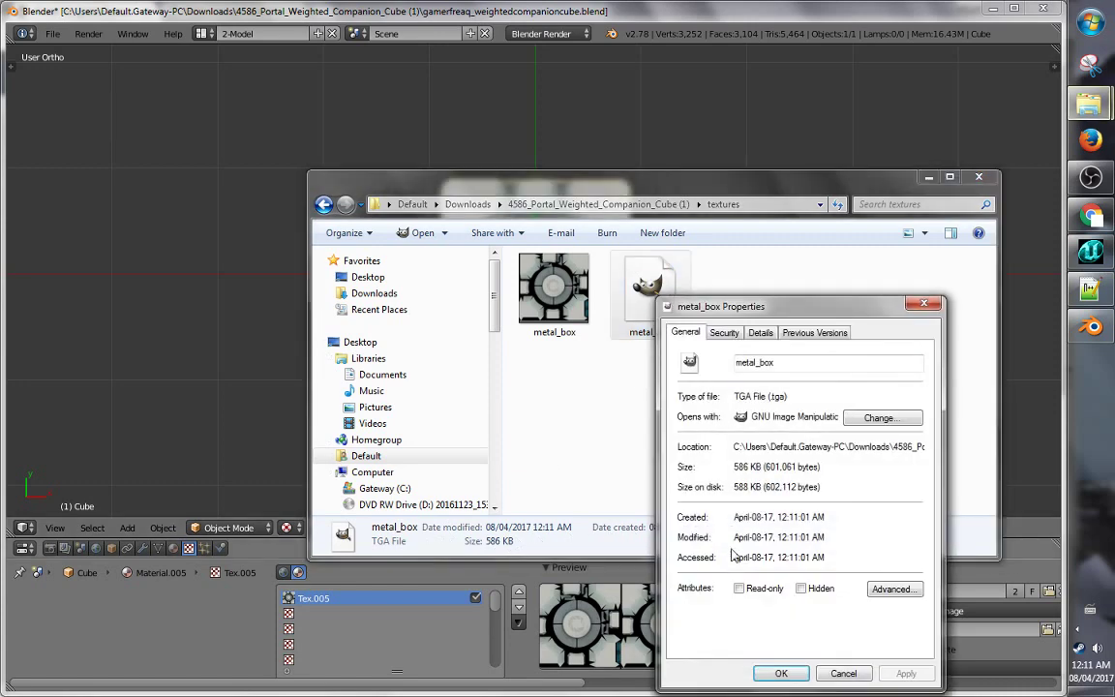
left_click(923, 304)
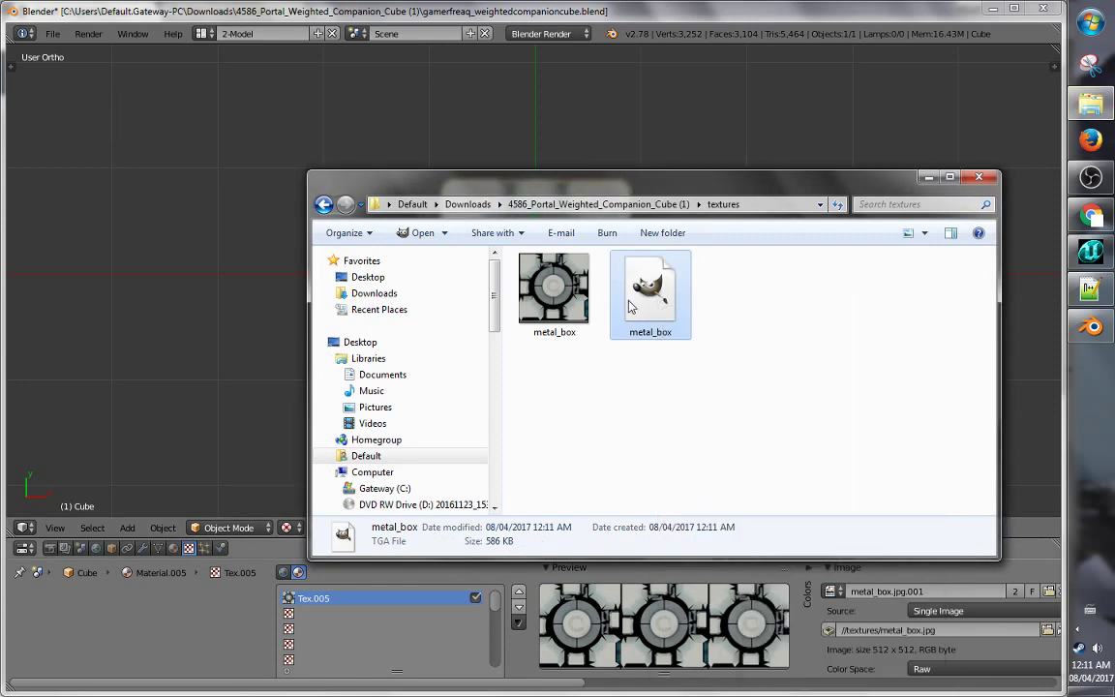
- View the exported metal_box.tga in GIMP to check the image, and close GIMP again
double_click(647, 295)
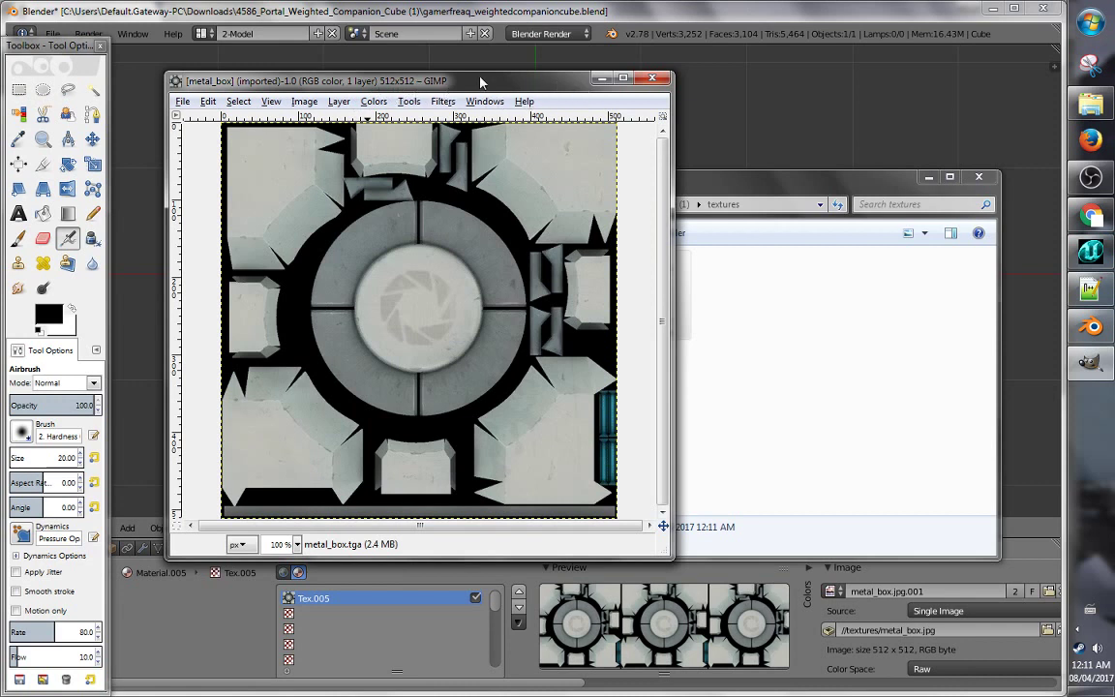
left_click(652, 78)
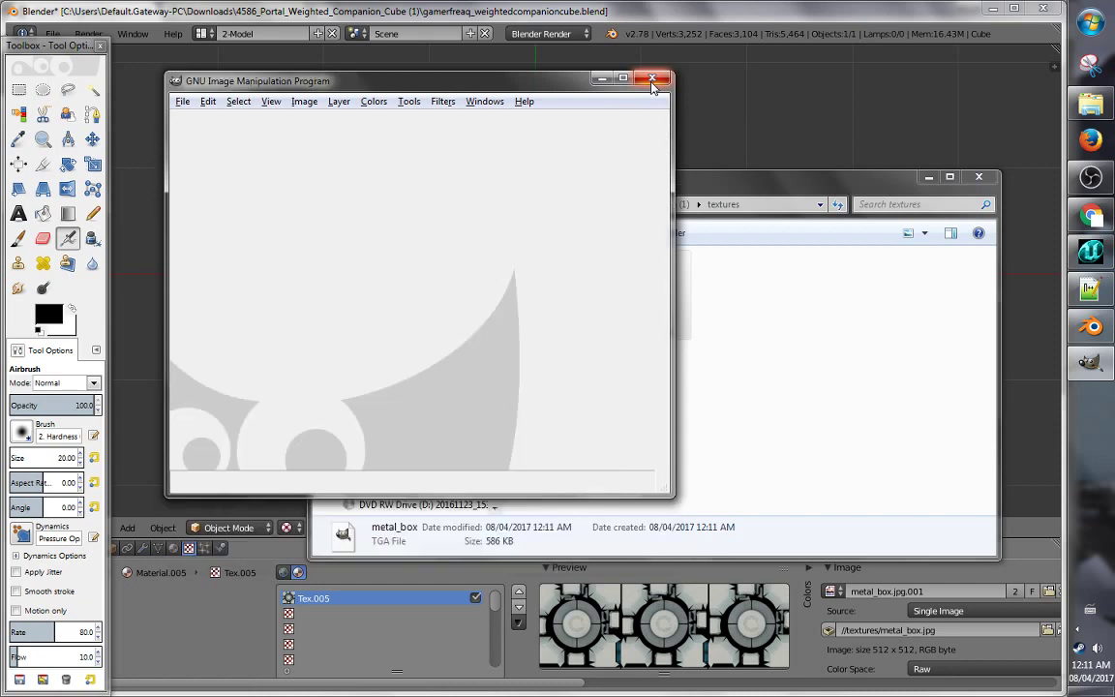
left_click(651, 80)
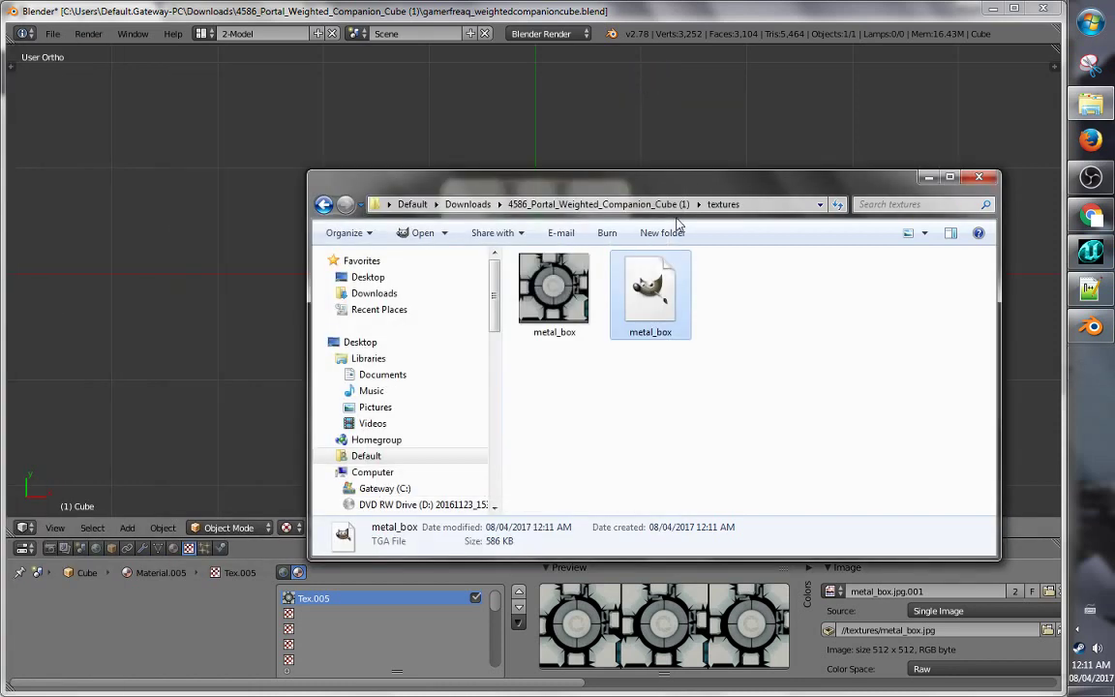
left_click(725, 471)
left_click(653, 323)
left_click(733, 426)
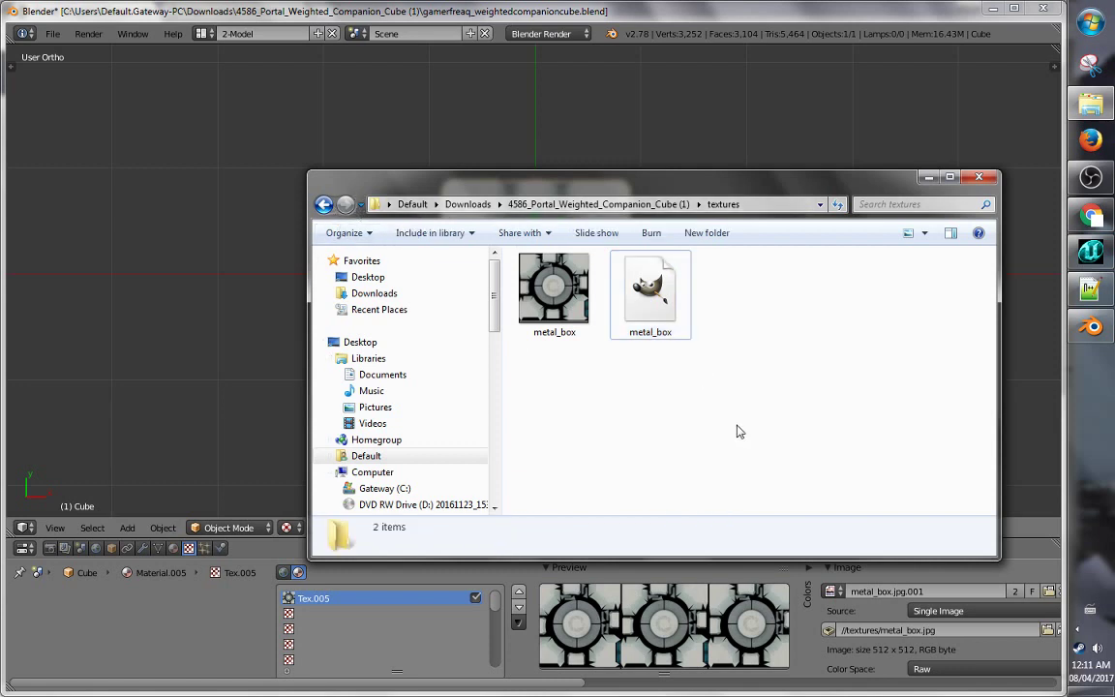
- Switch to Chrome and show the raw ASE258.py exporter script page
left_click(731, 20)
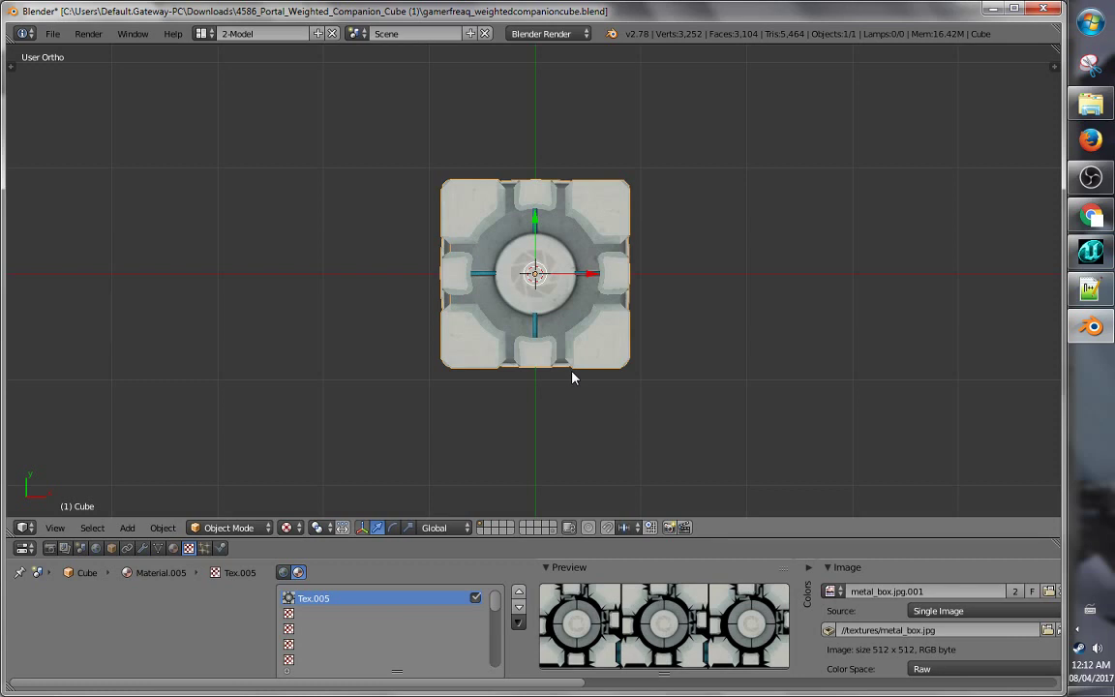
left_click(1091, 214)
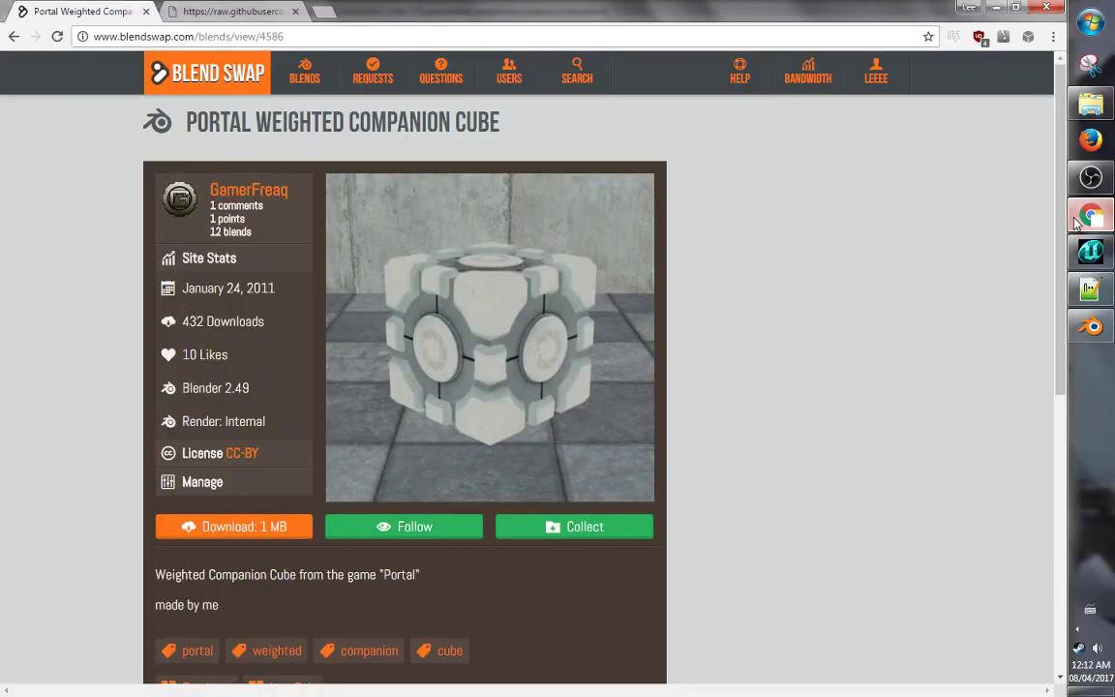
left_click(232, 12)
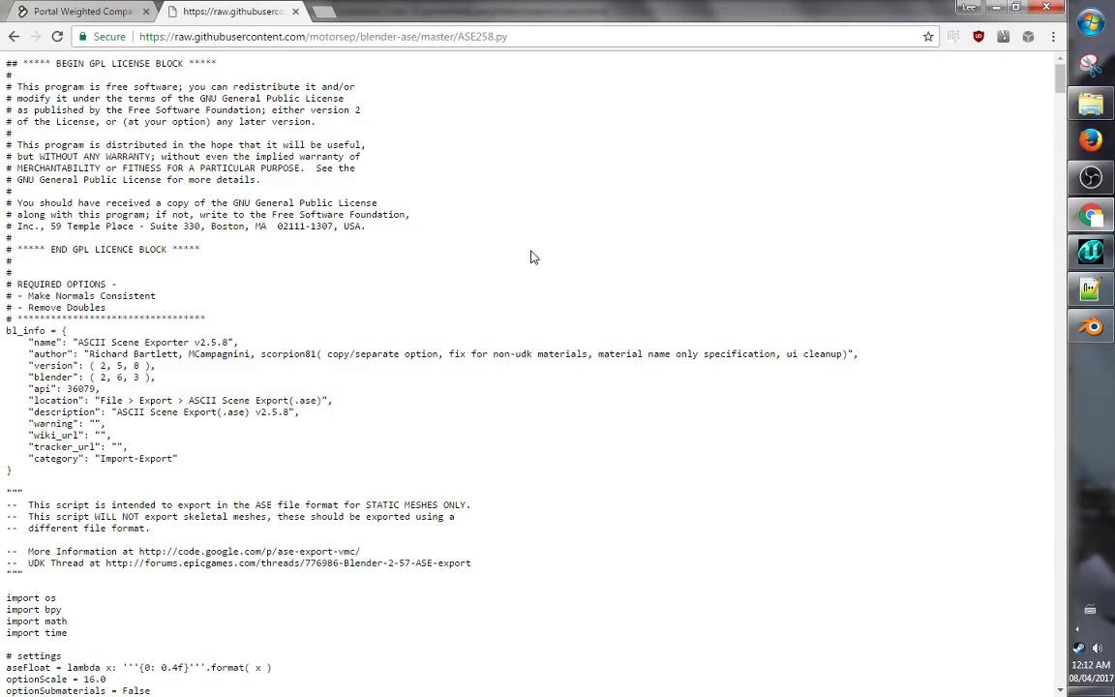
- Save the exporter script page as the Python file ASE258 in the Downloads folder, replacing the existing copy
scroll(532, 258, "down", 1)
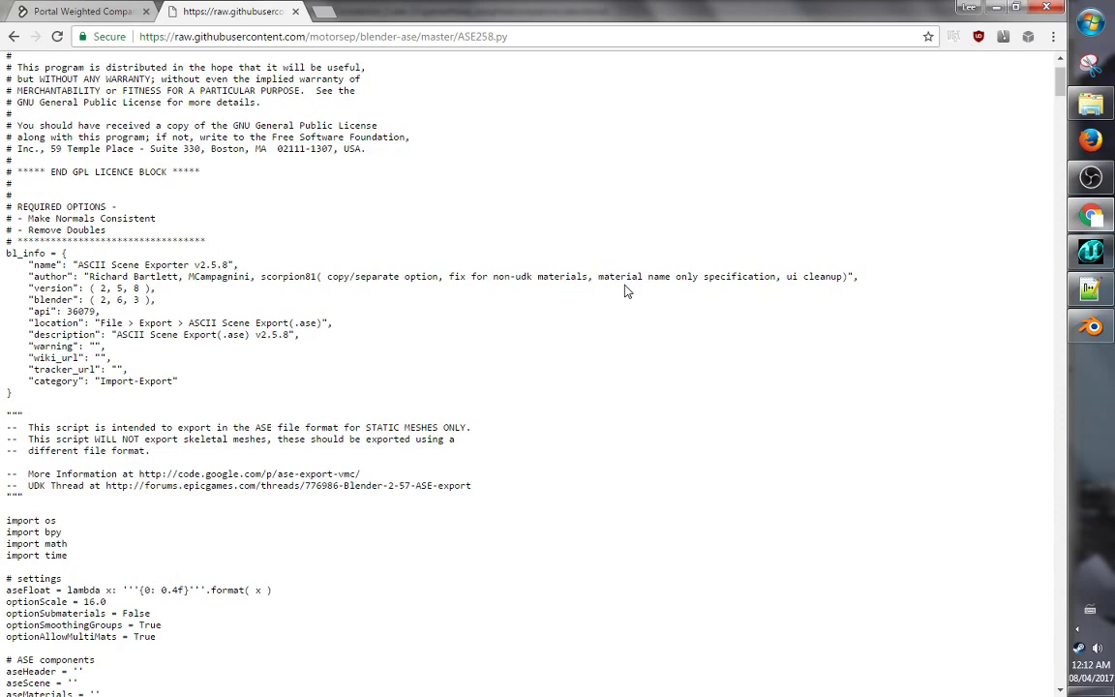
scroll(545, 327, "up", 2)
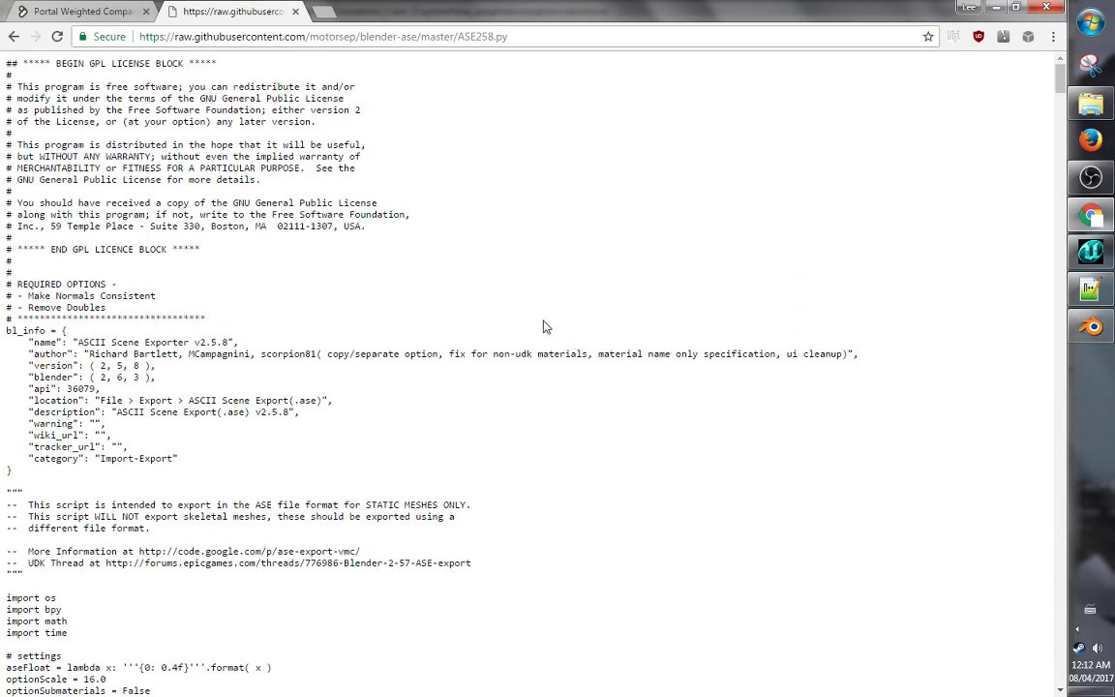
left_click(527, 38)
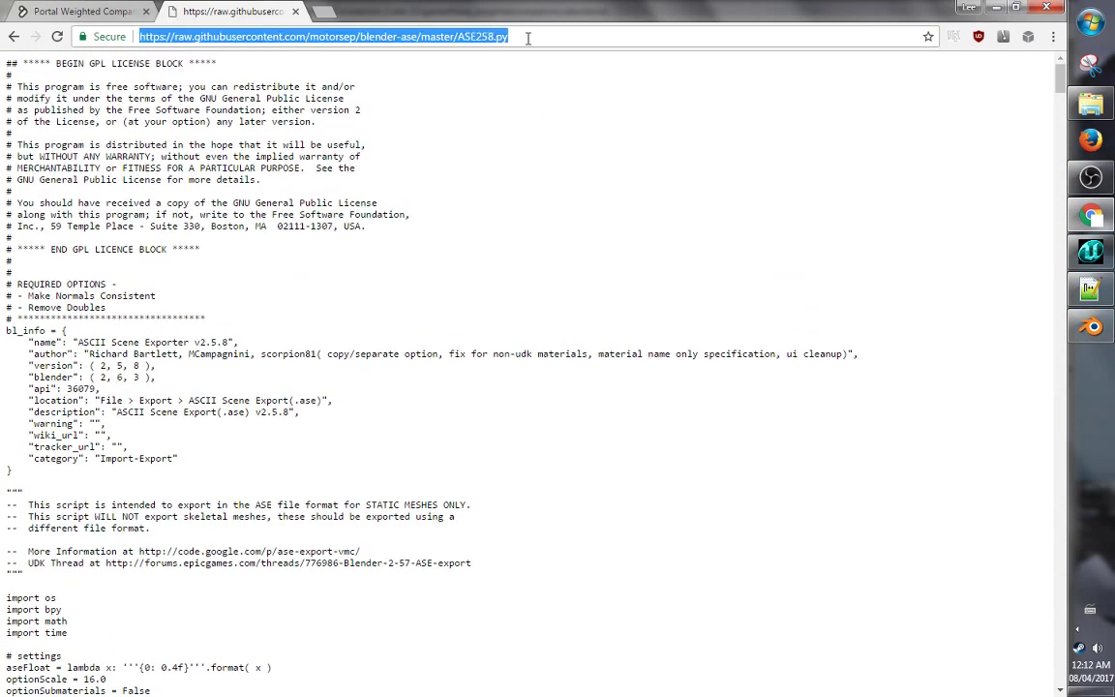
left_click(533, 36)
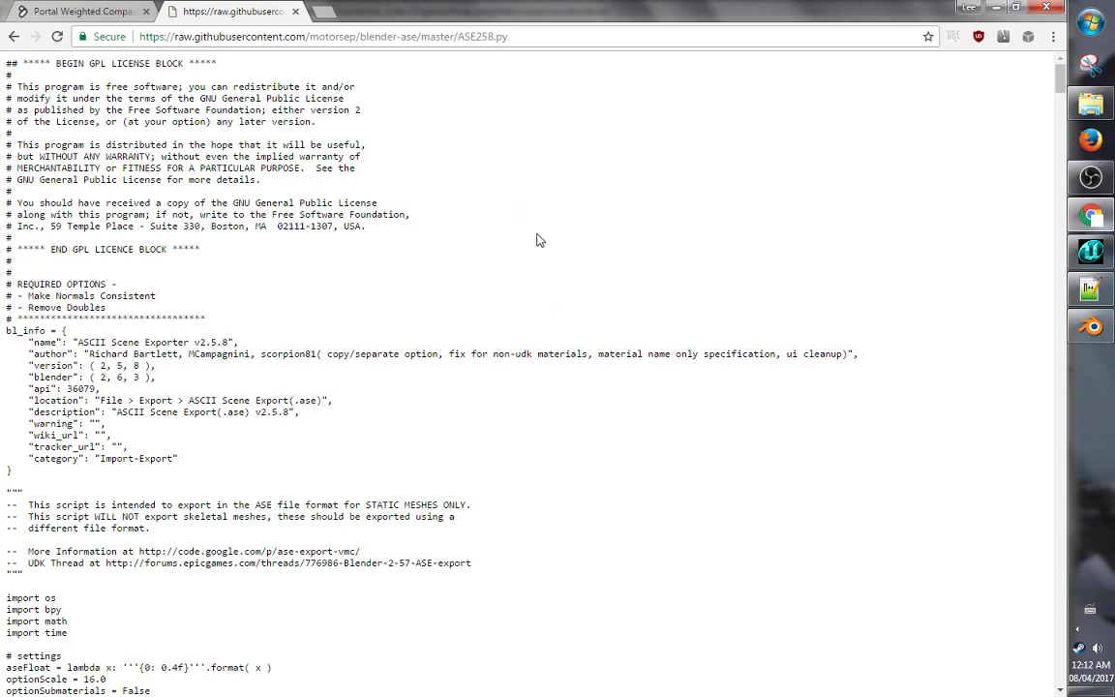
right_click(484, 211)
left_click(597, 309)
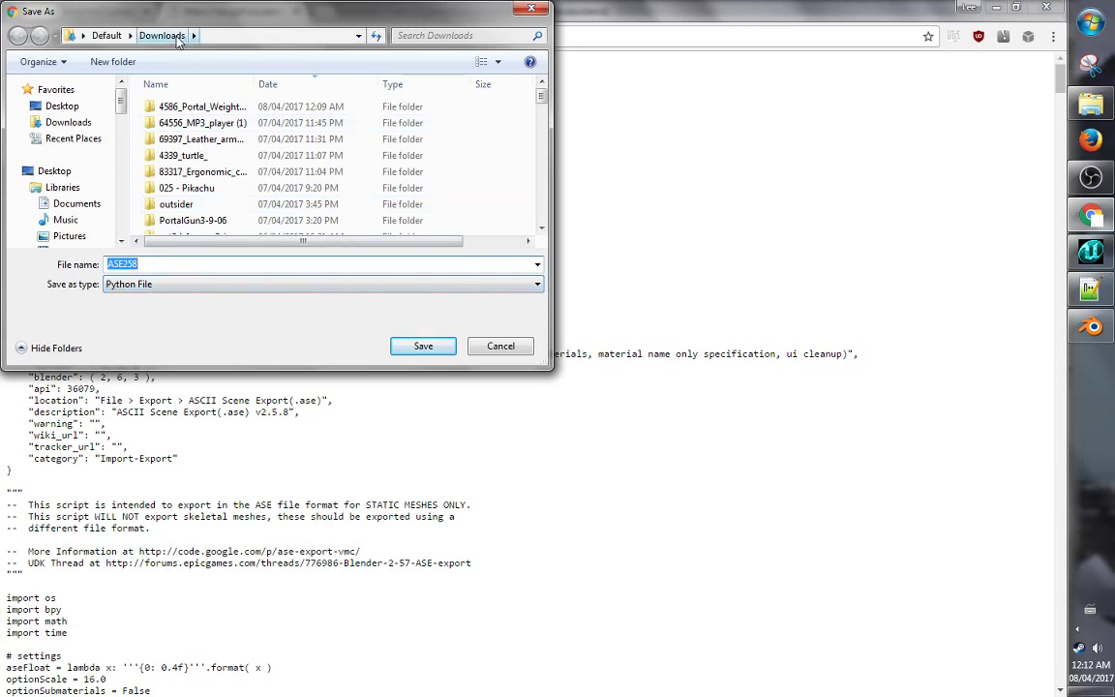
left_click(419, 346)
left_click(581, 360)
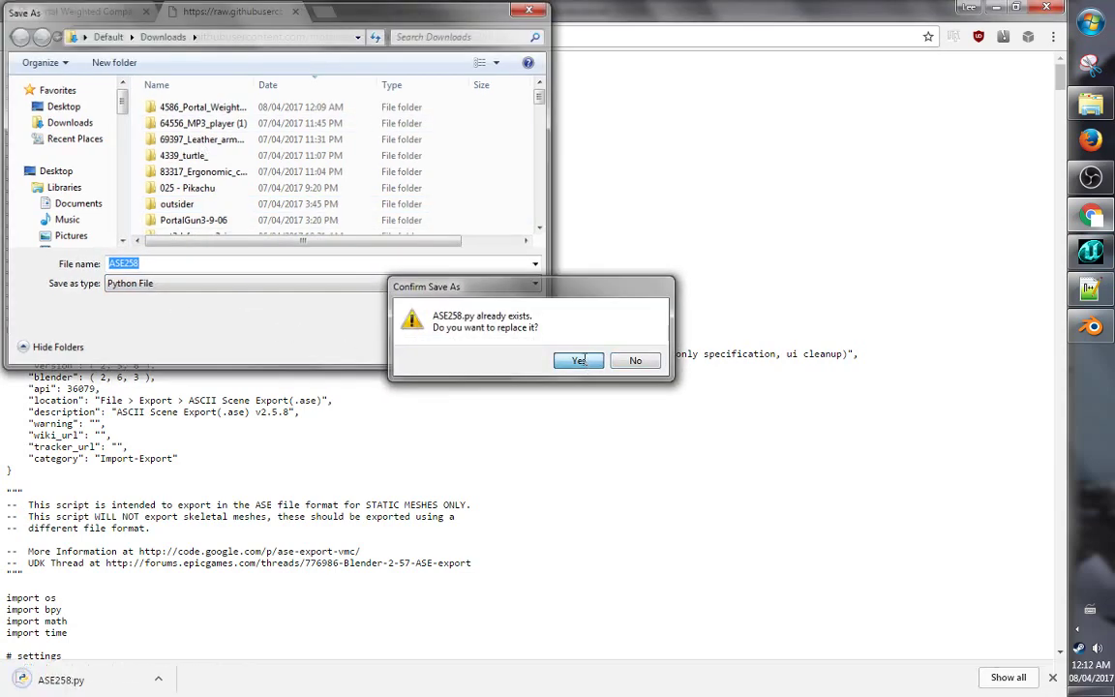
left_click(1053, 677)
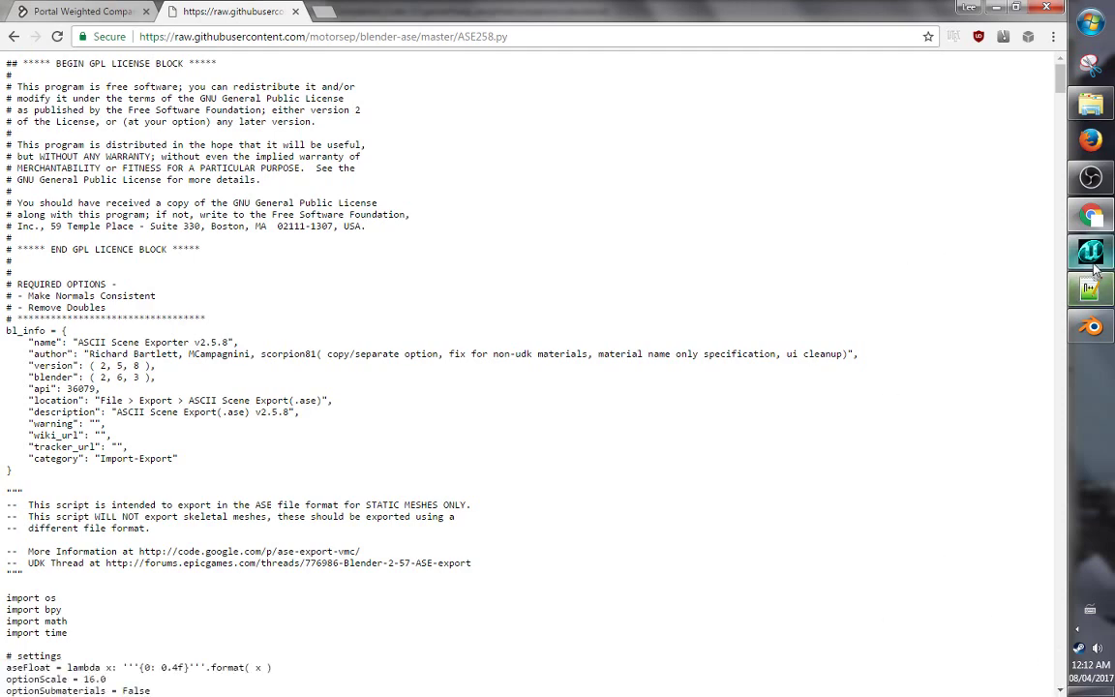
- Switch to Blender and show the User category of add-ons in the user preferences
left_click(1091, 327)
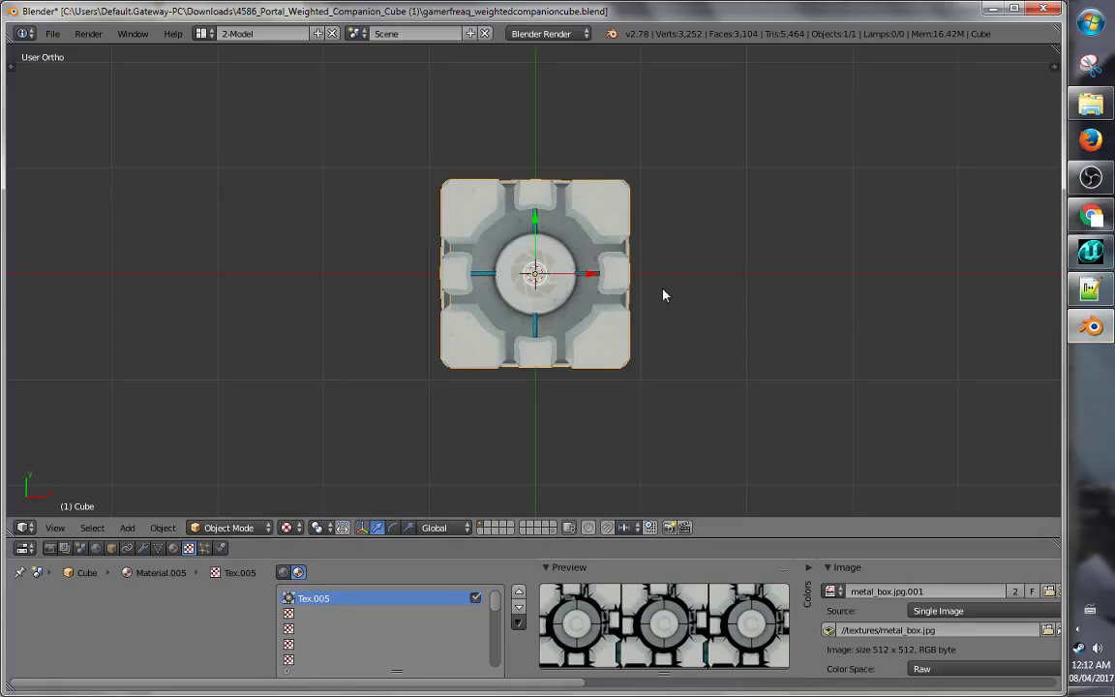
key("ctrl+alt+u")
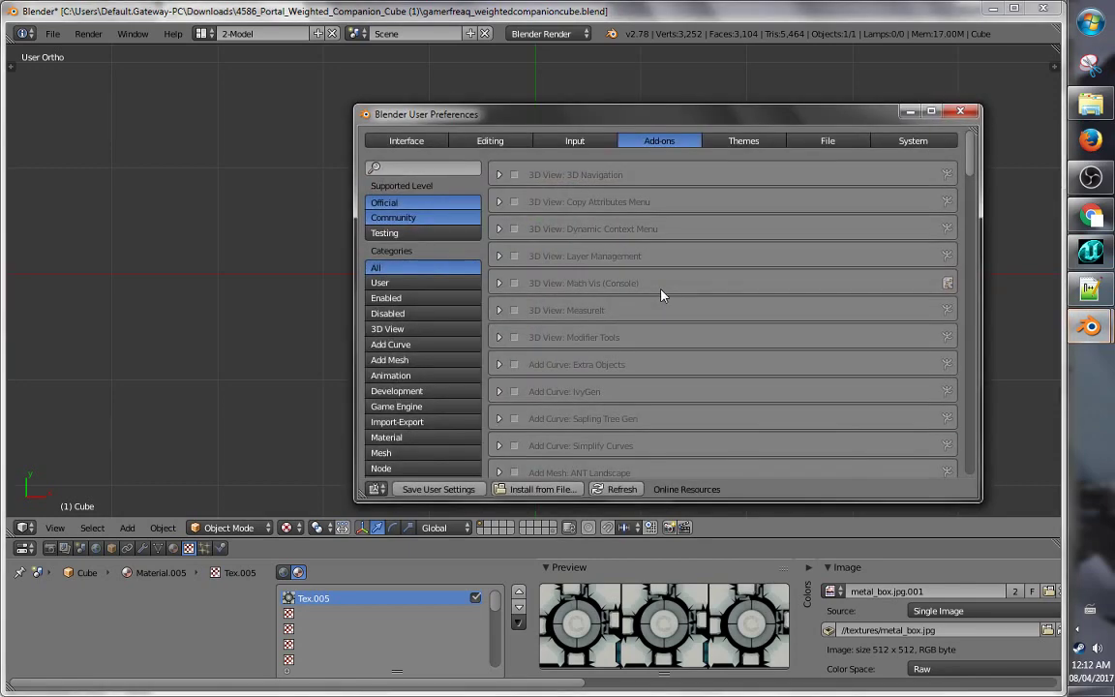
left_click(407, 140)
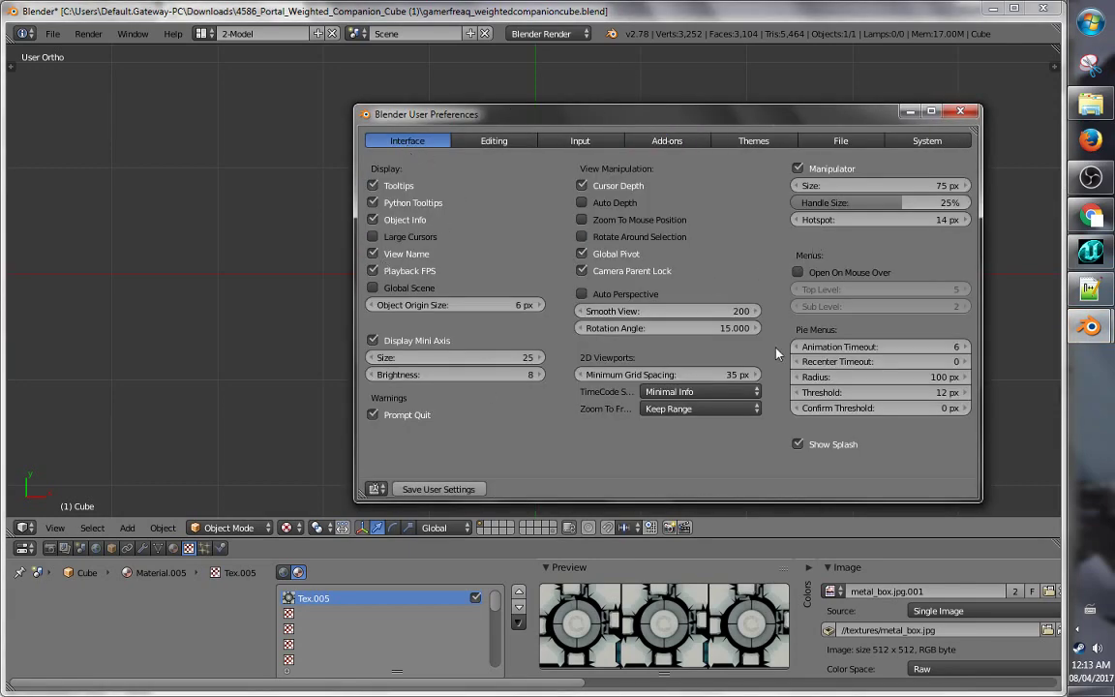
left_click_drag(532, 113, 490, 112)
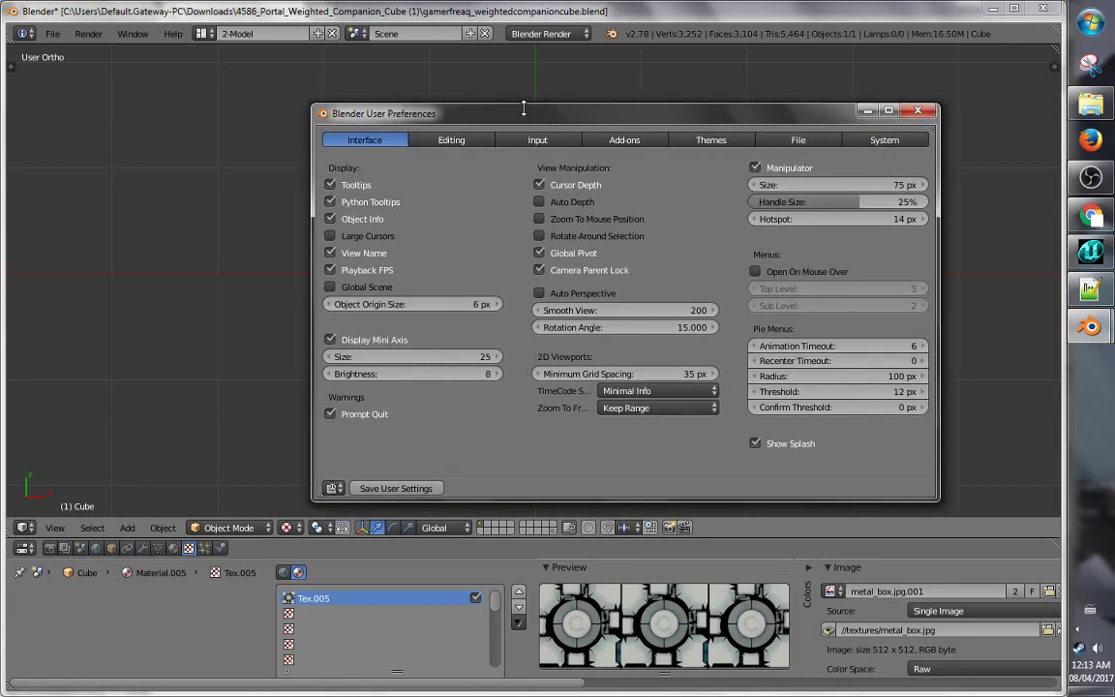
left_click(622, 139)
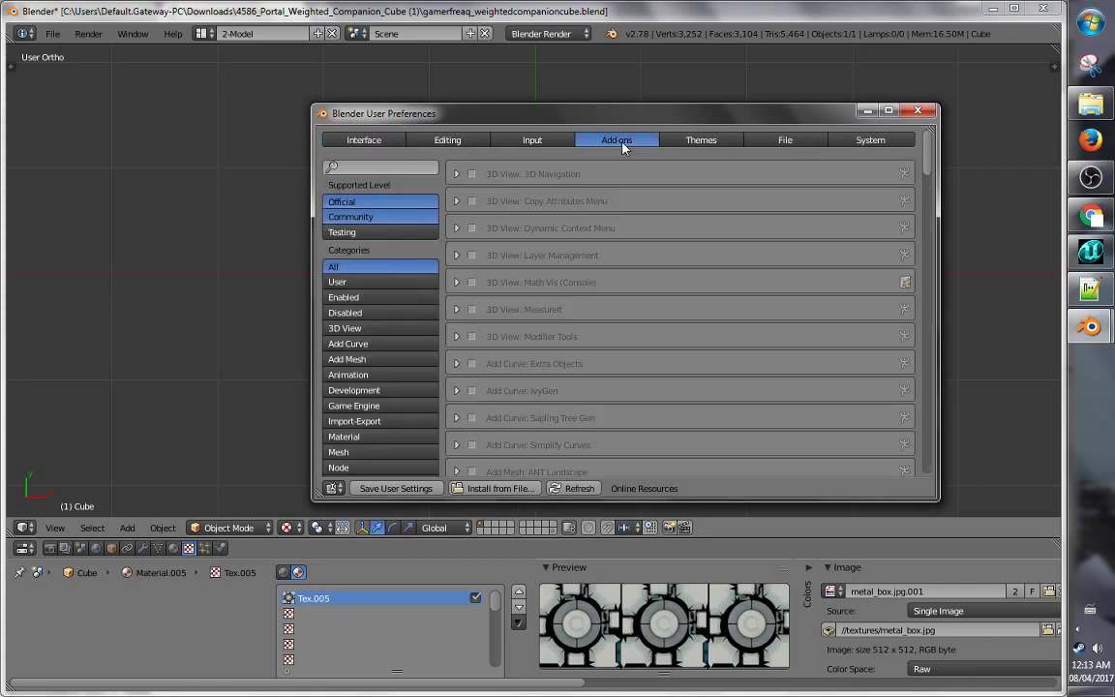
left_click(376, 283)
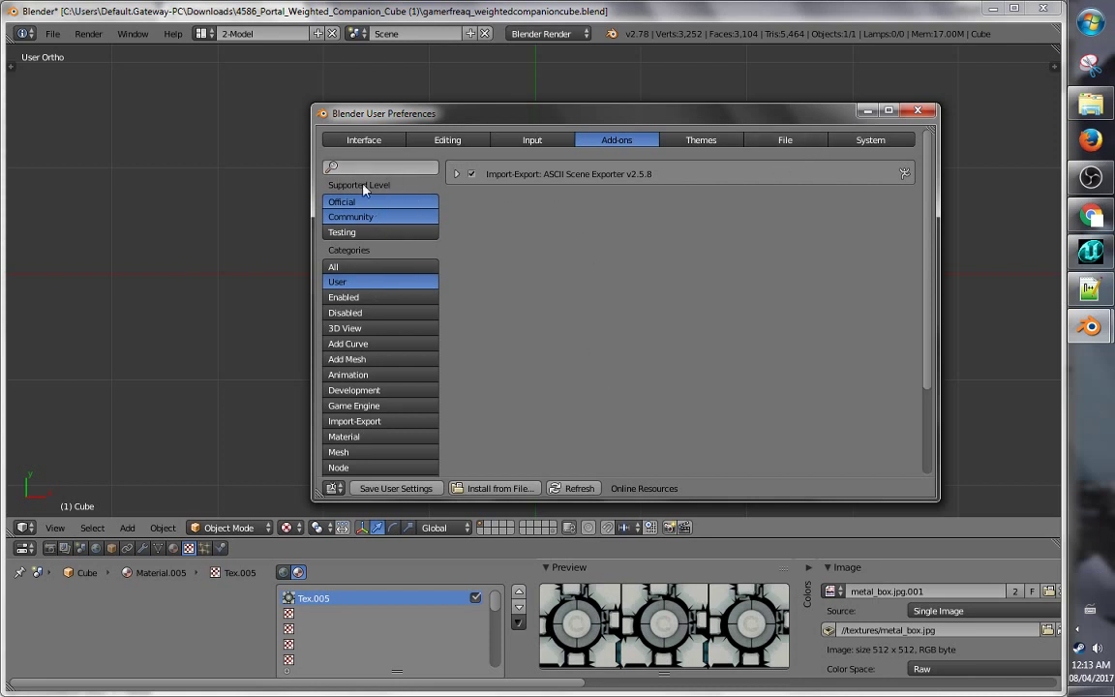
left_click(373, 266)
left_click(384, 284)
- Install the exporter add-on from ASE258.py in the Downloads folder
left_click(494, 492)
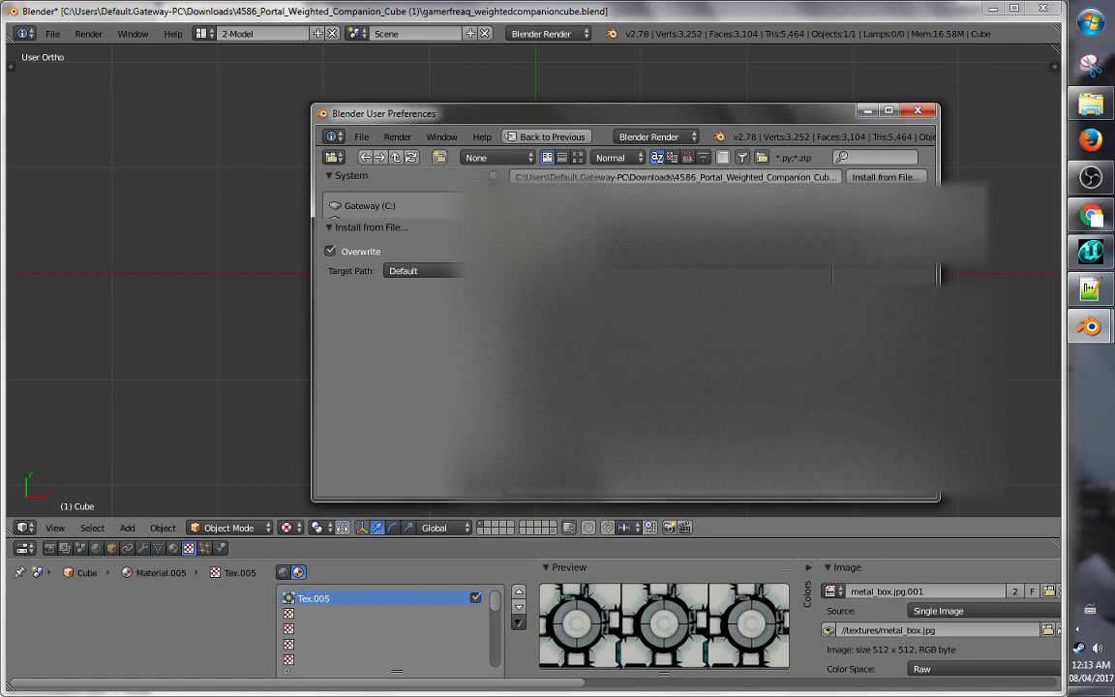
left_click(527, 214)
left_click_drag(527, 495, 704, 492)
left_click(727, 278)
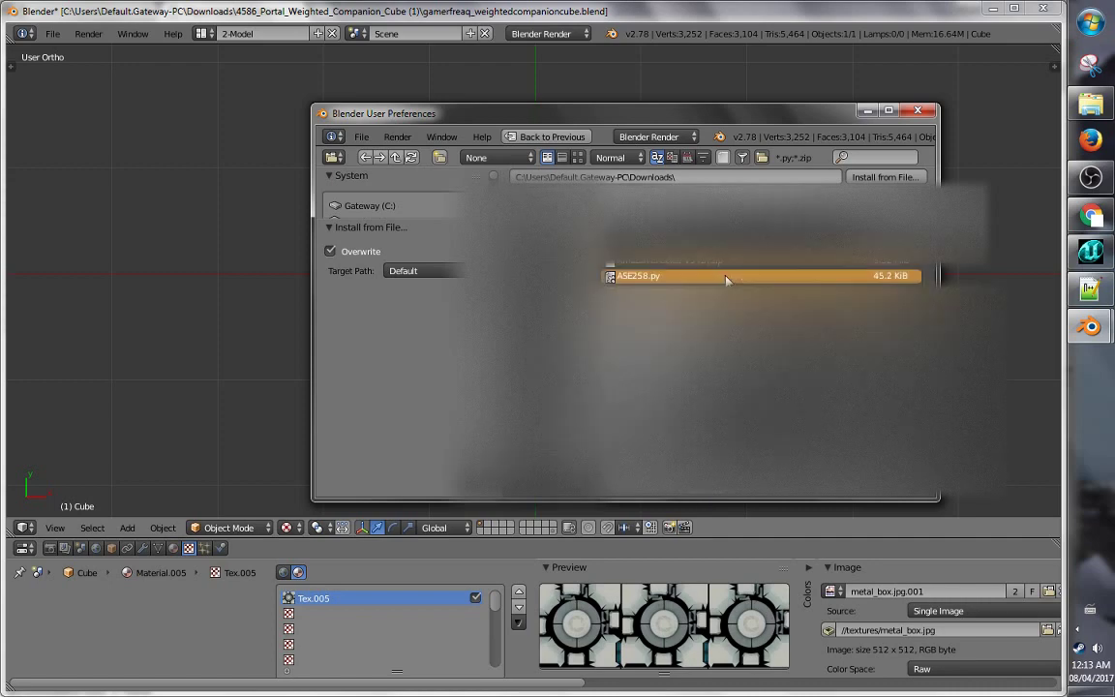
double_click(727, 279)
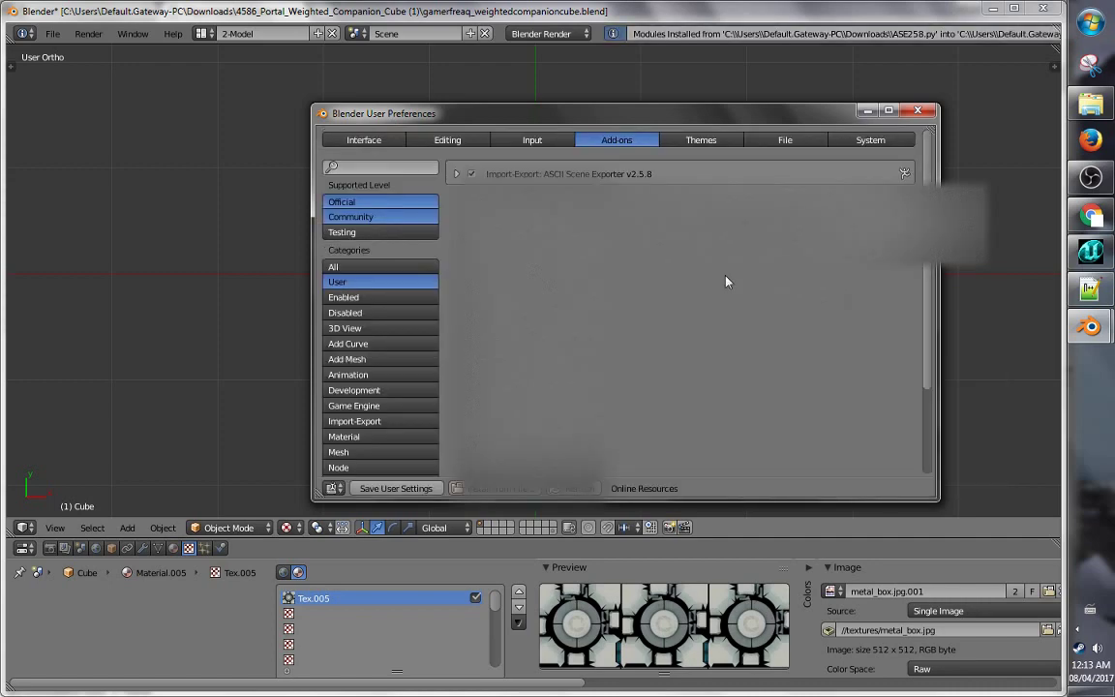
- Disable and re-enable the ASCII Scene Exporter v2.5.8 add-on, save the user settings and close the preferences
left_click(473, 174)
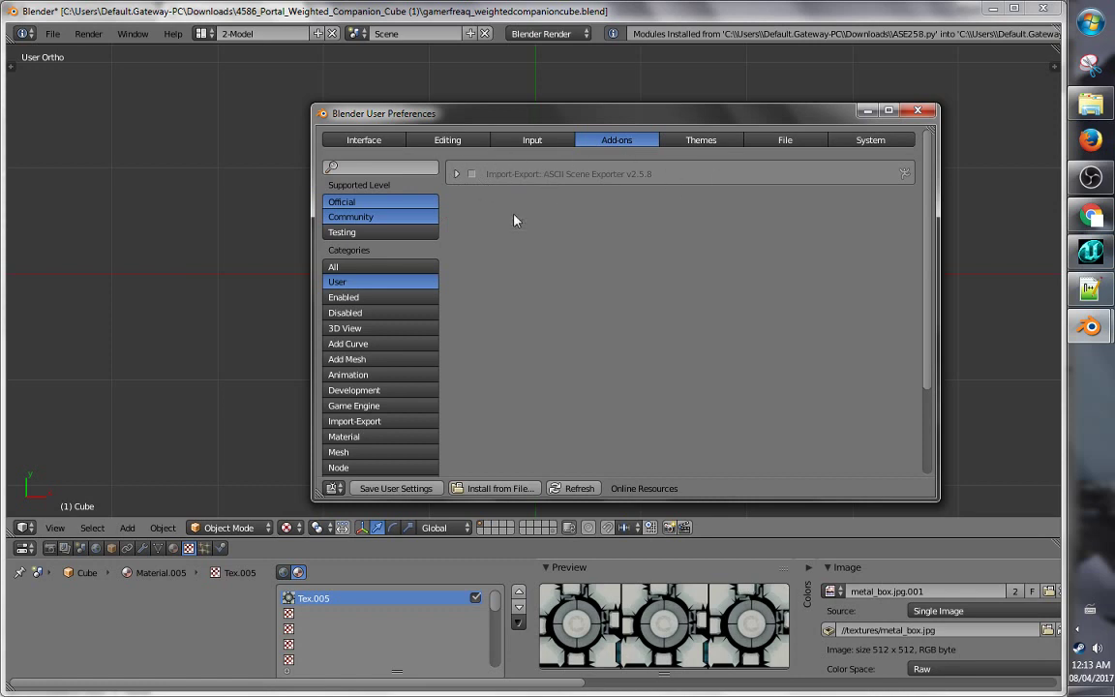
left_click(473, 175)
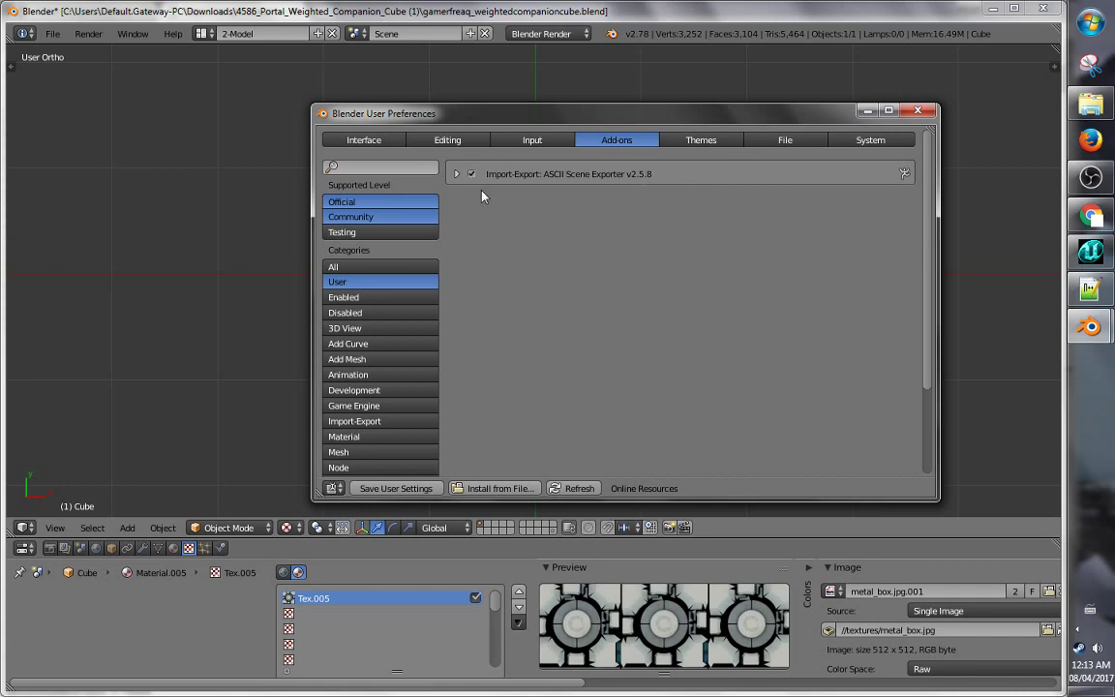
left_click(414, 489)
left_click(918, 110)
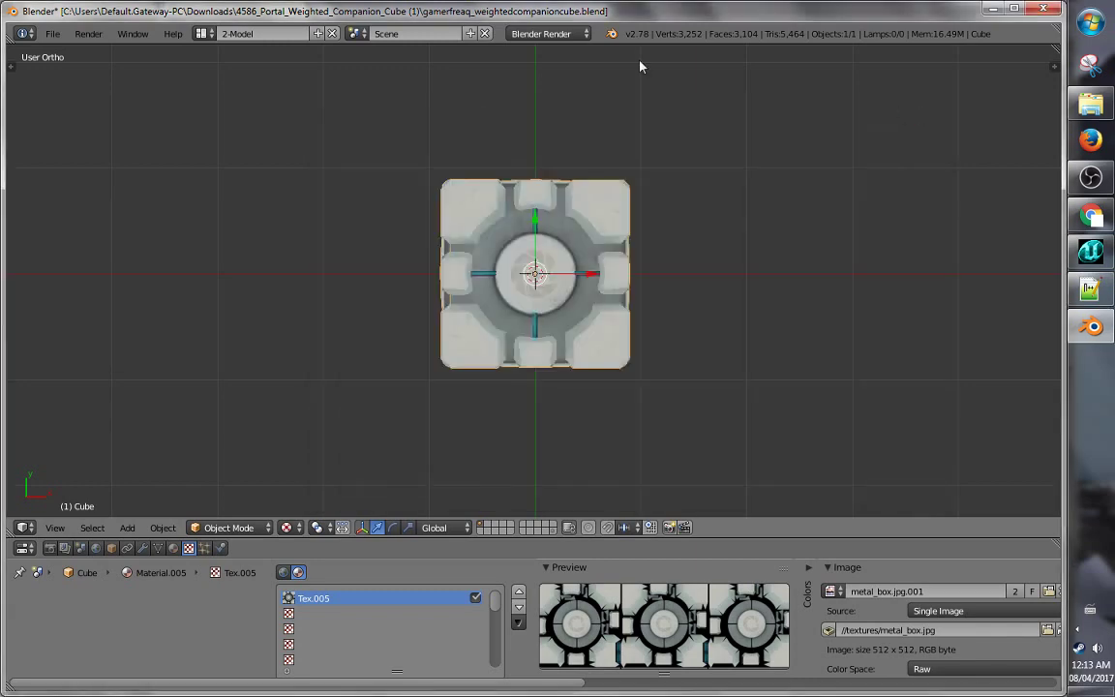
- Export the cube with the Ascii Scene Exporter as gamerfreaq_weightedcompanioncube.ase in the 4586_Portal_Weighted_Companion_Cube (1) folder
left_click(52, 34)
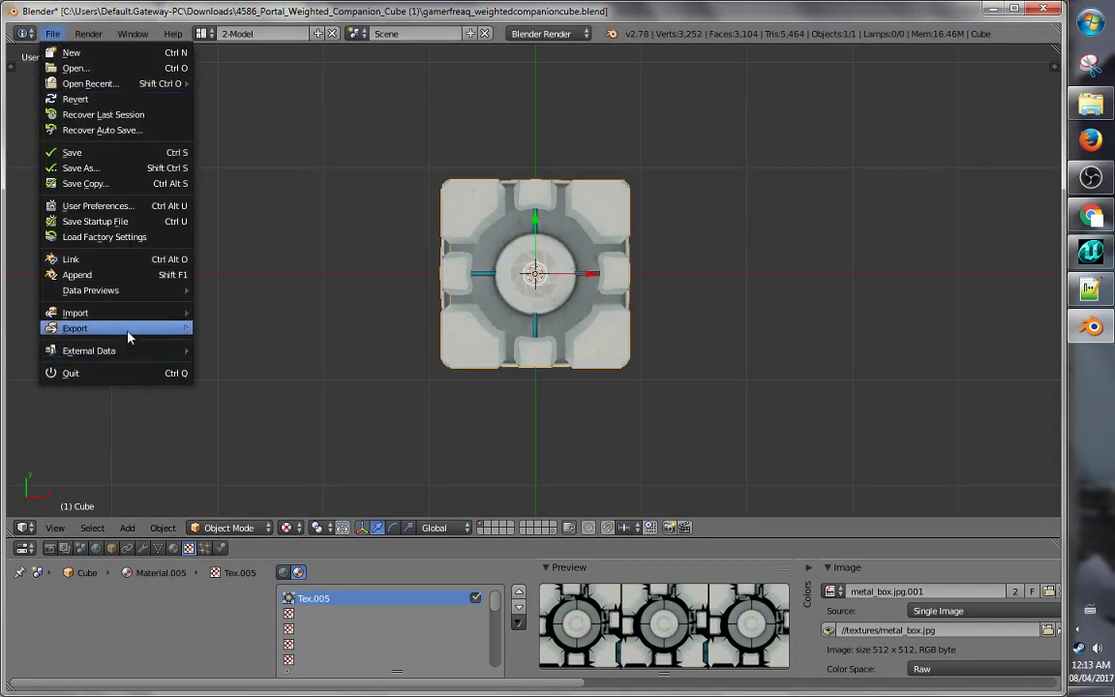
mouse_move(128, 335)
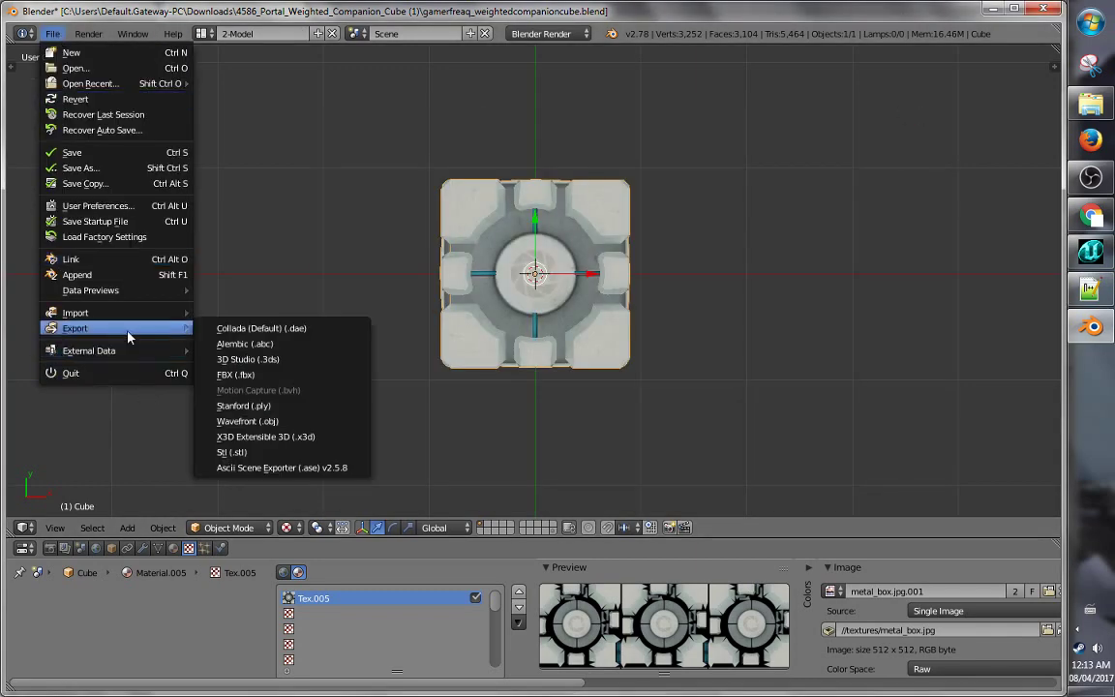
left_click(253, 472)
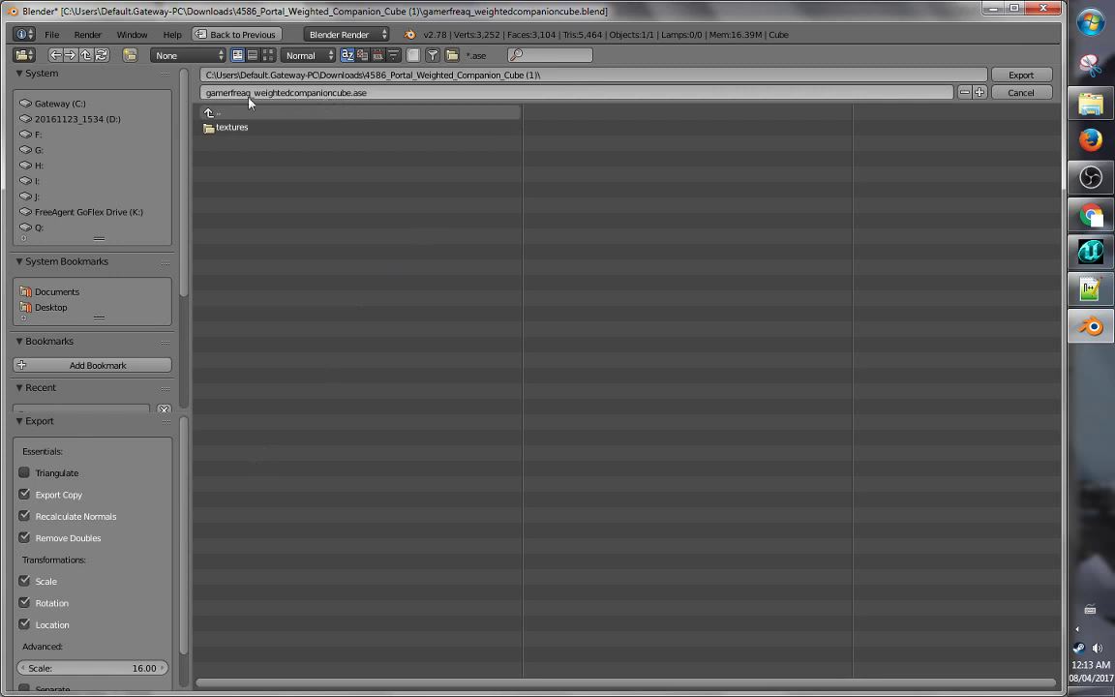
left_click(1021, 75)
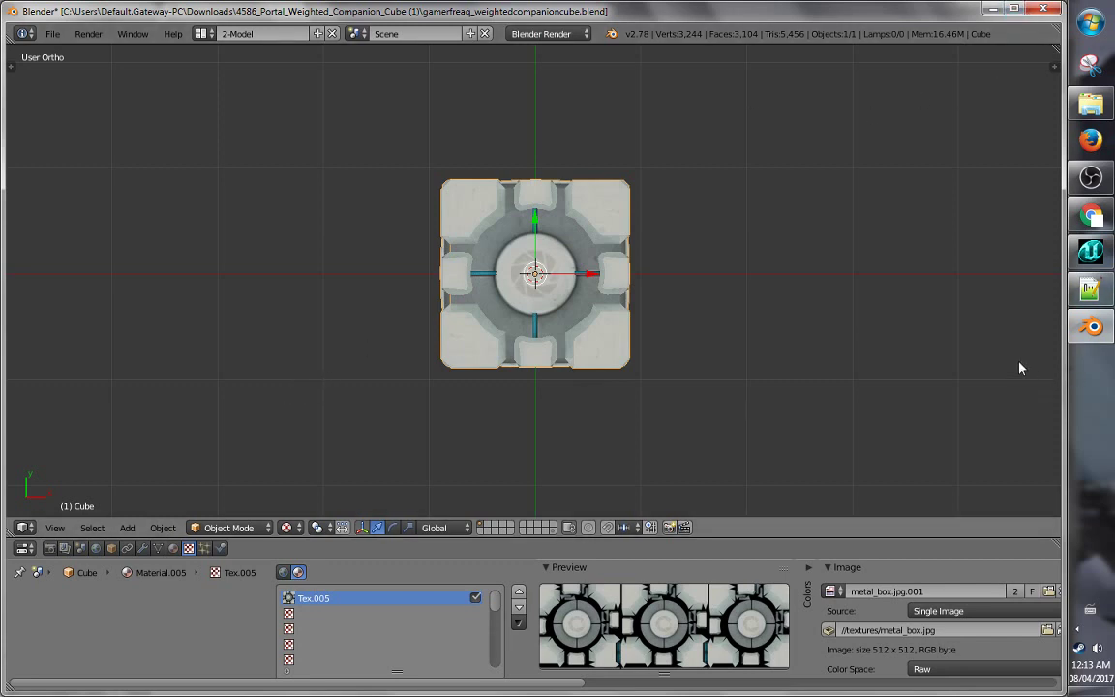
- Switch to Unreal Level Editor and choose metal_box from the companion cube's textures folder for texture import
left_click(1091, 253)
left_click_drag(541, 165, 493, 170)
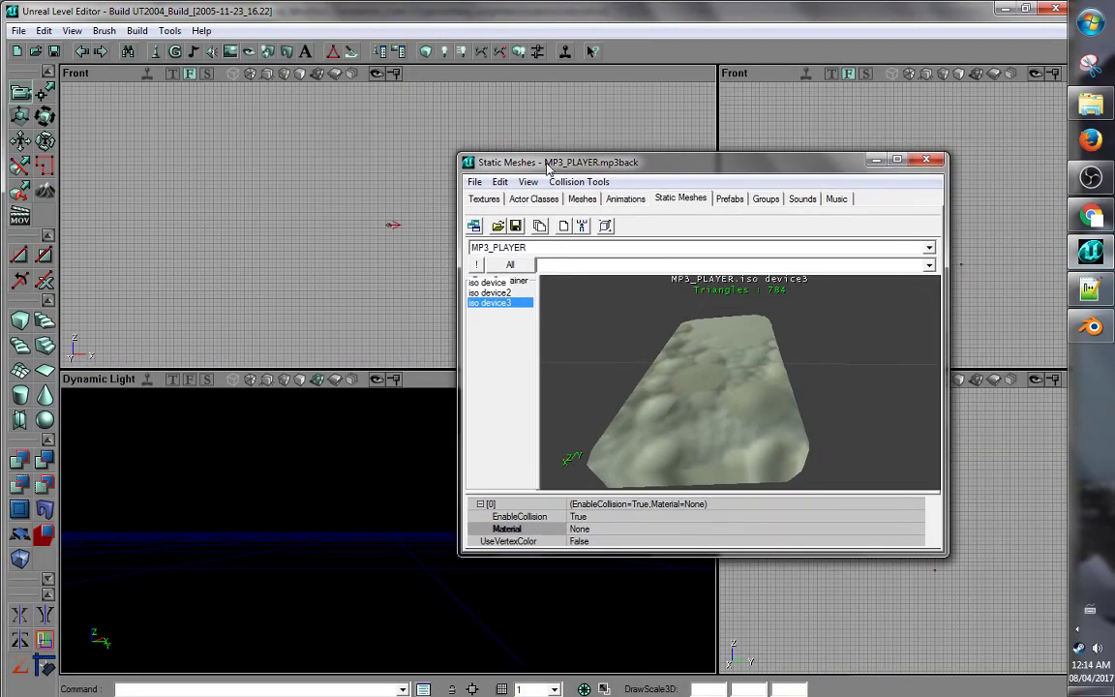
left_click(484, 198)
left_click(474, 182)
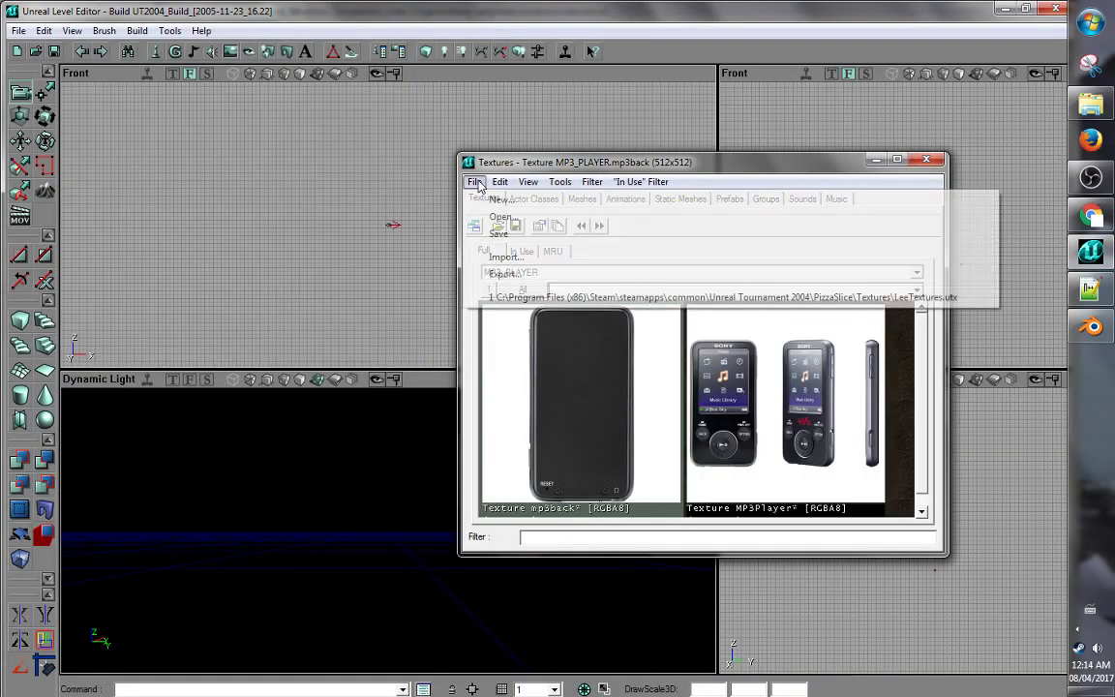
mouse_move(499, 182)
left_click(504, 256)
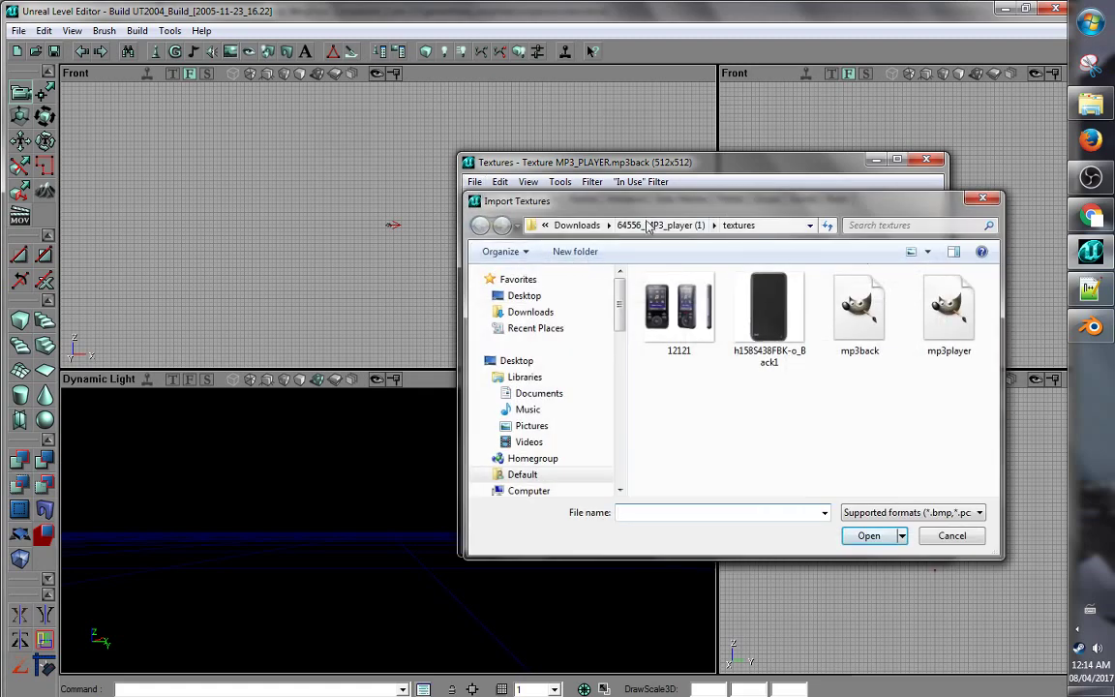
left_click(579, 226)
double_click(710, 298)
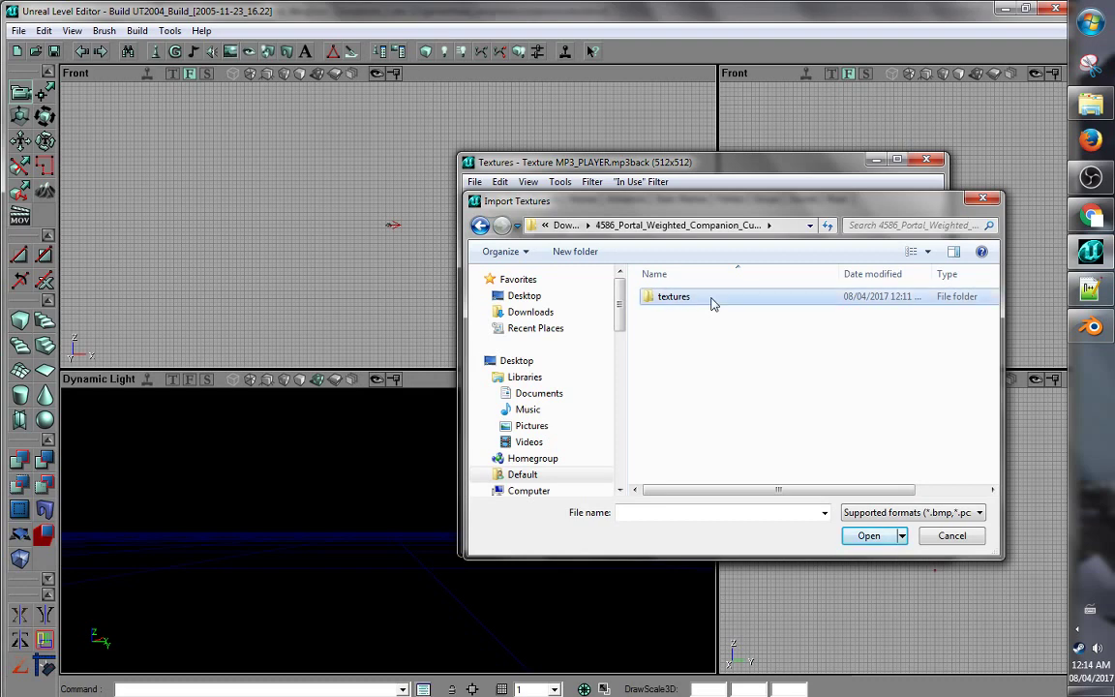
double_click(712, 299)
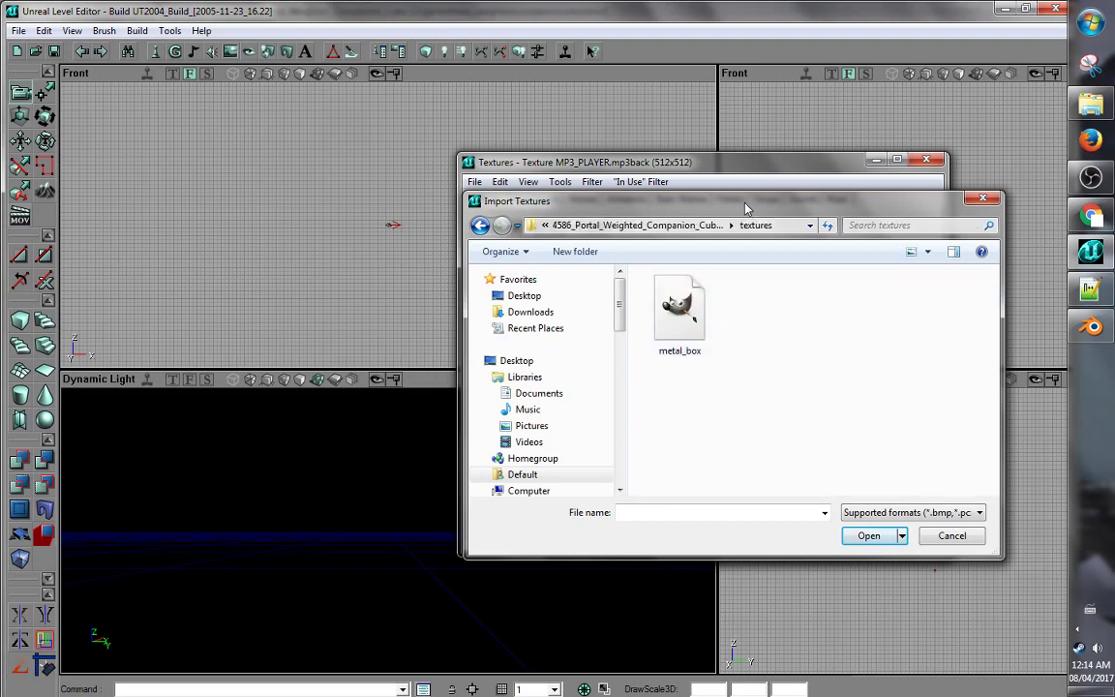
left_click_drag(735, 200, 625, 184)
left_click(547, 309)
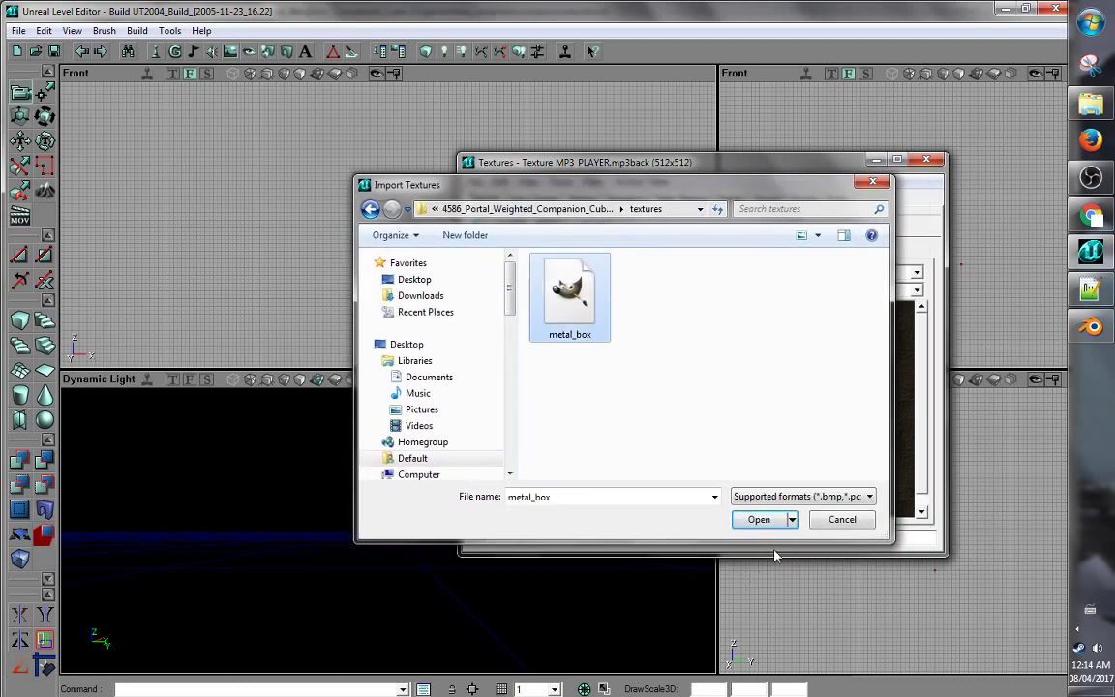
left_click(759, 520)
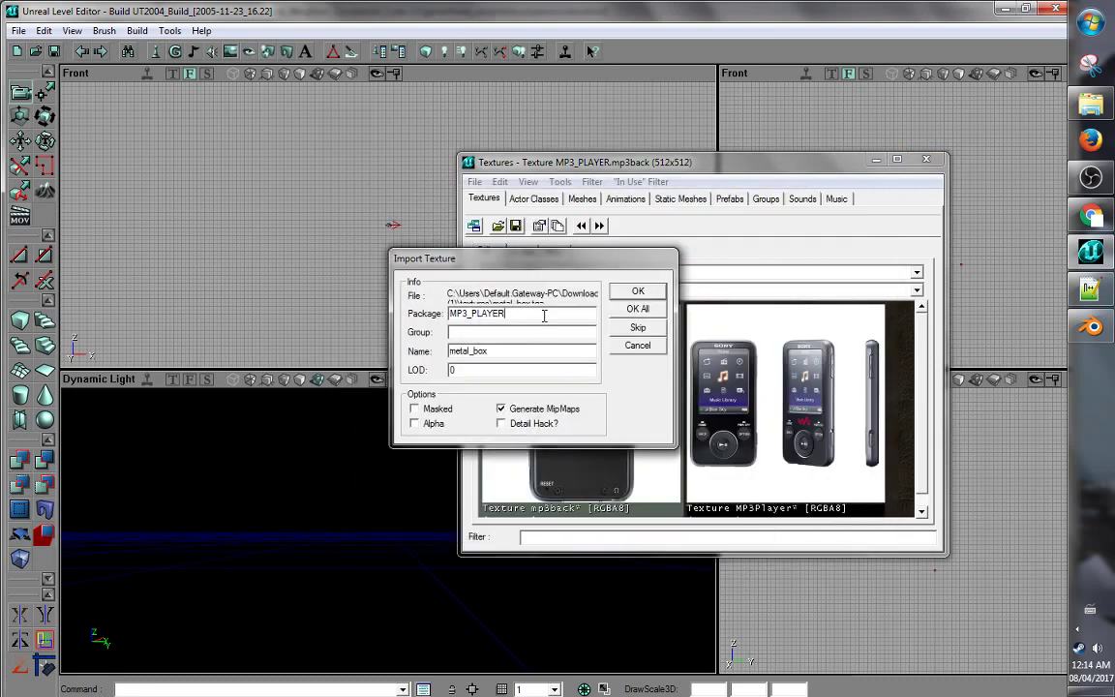
- Import the texture into the package Portal under the name companiontex
left_click_drag(544, 315, 373, 316)
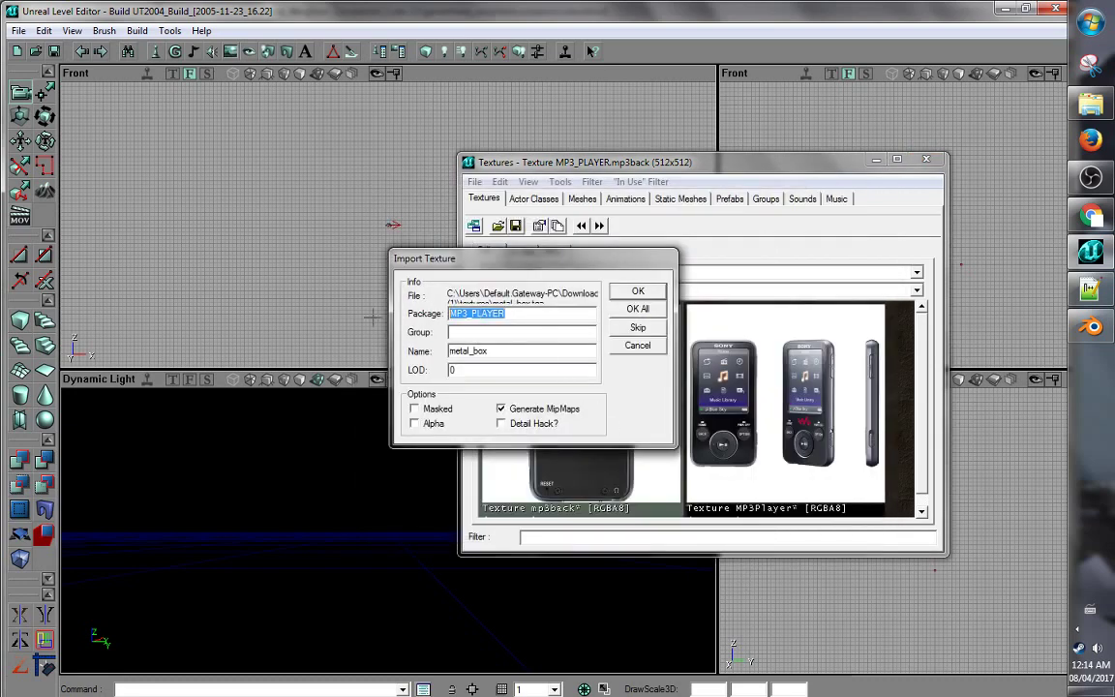
type("Portal")
double_click(516, 350)
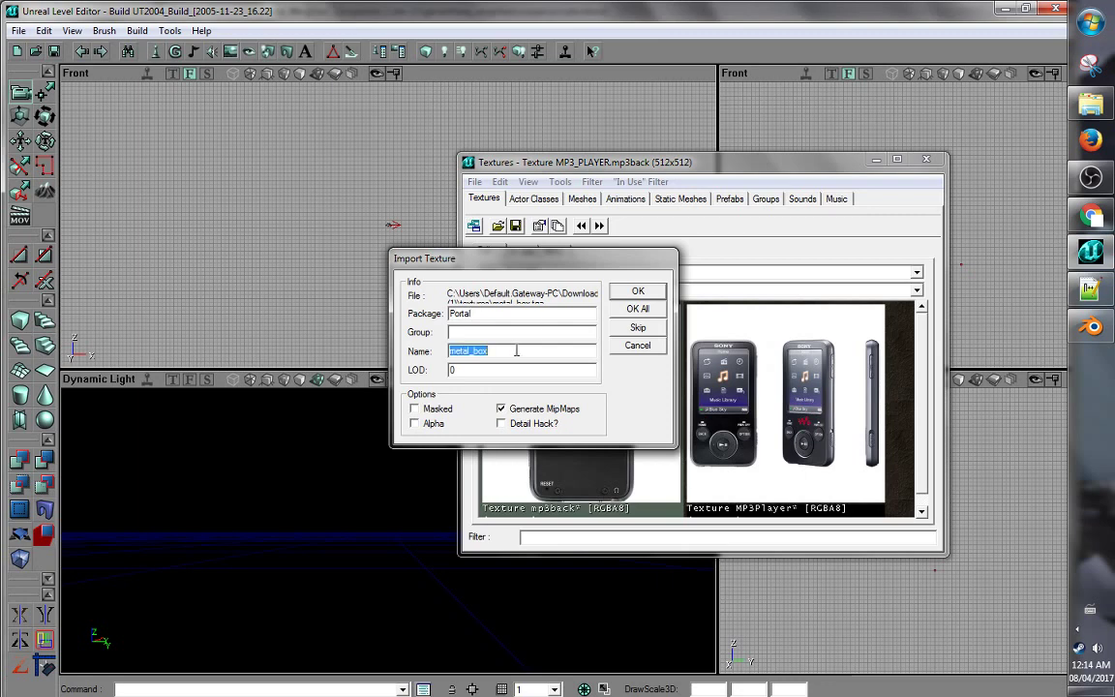
type("companiontex")
left_click(627, 291)
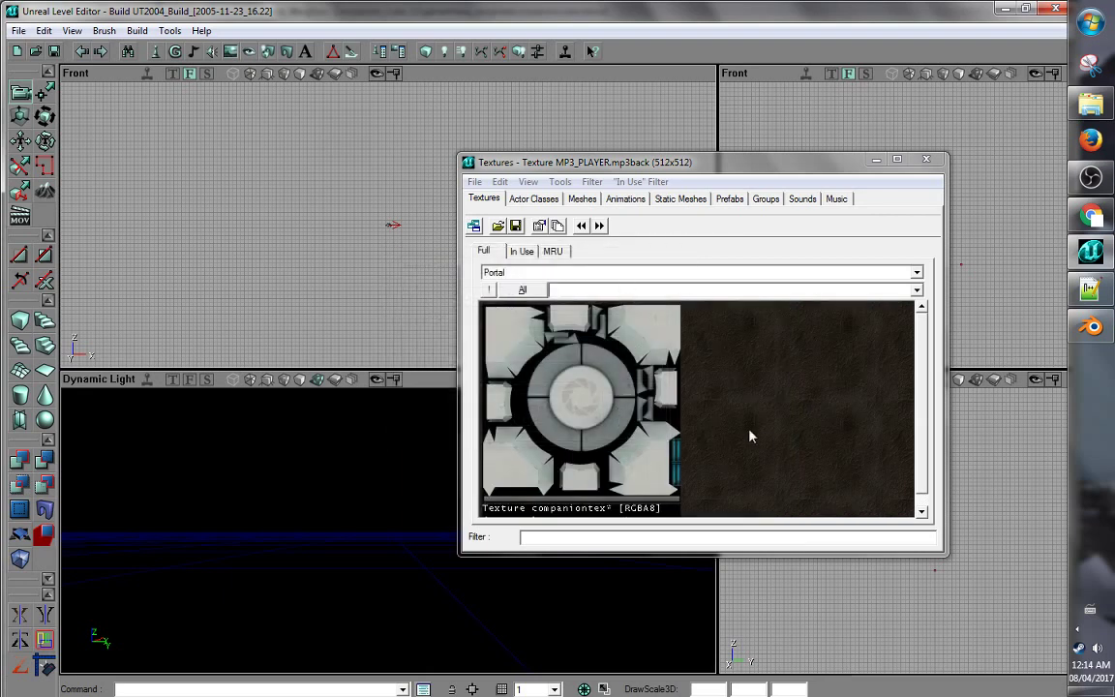
- Choose gamerfreaq_weightedcompanioncube.ase from the 4586_Portal_Weighted_Companion_Cube download folder for static mesh import
left_click(658, 198)
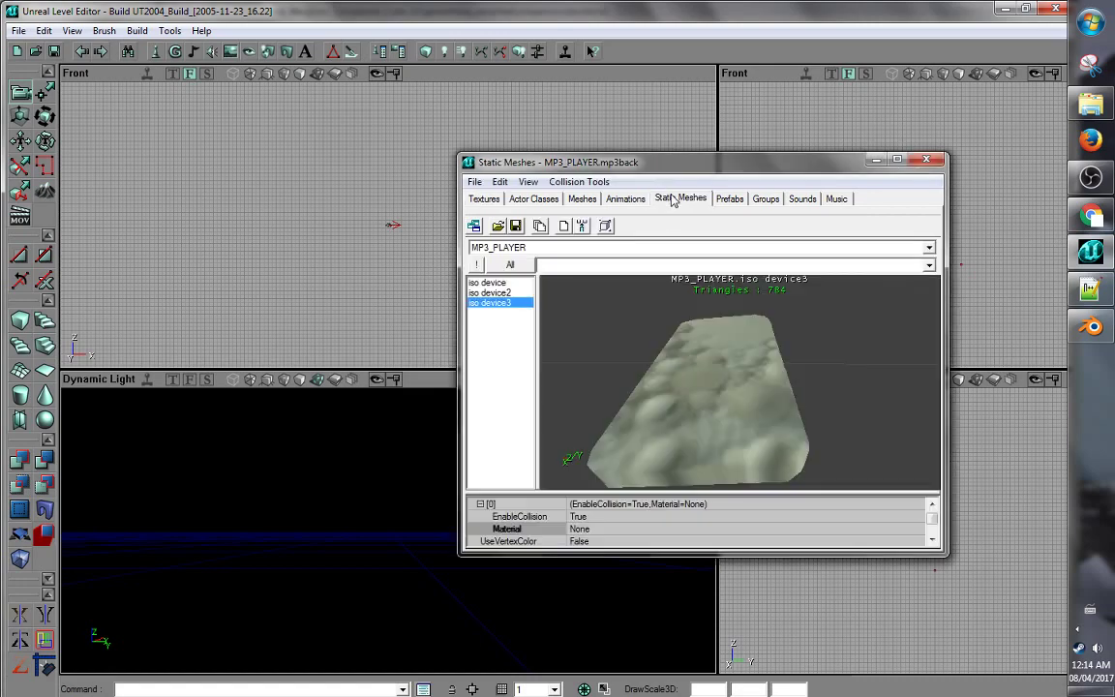
left_click(476, 182)
left_click(506, 239)
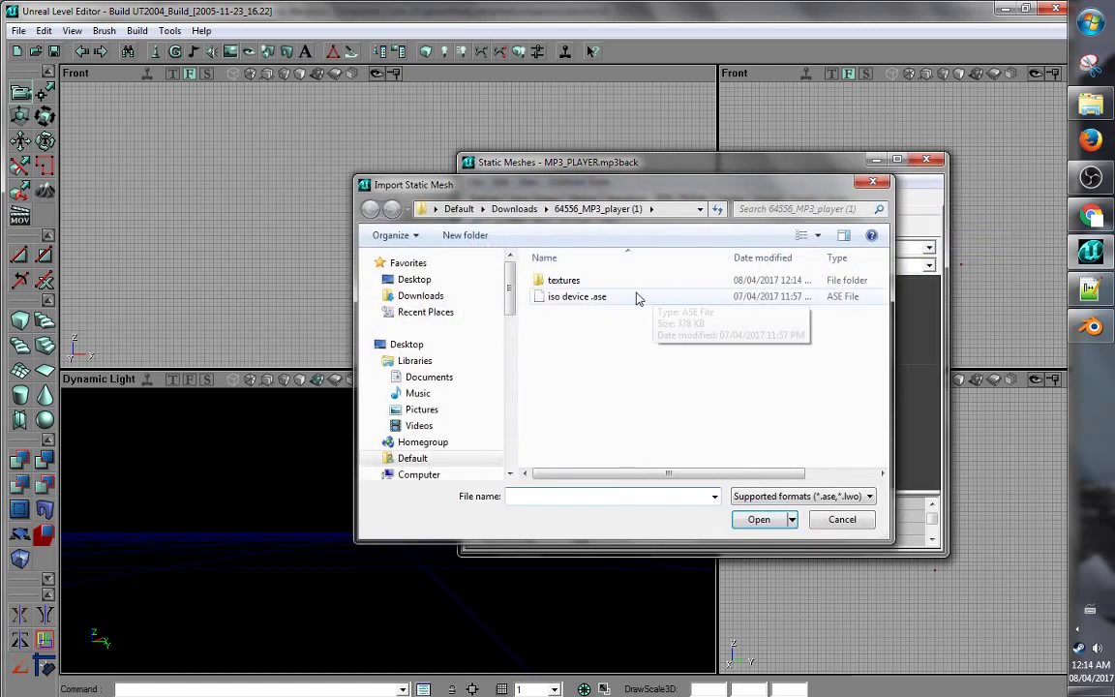
left_click(508, 209)
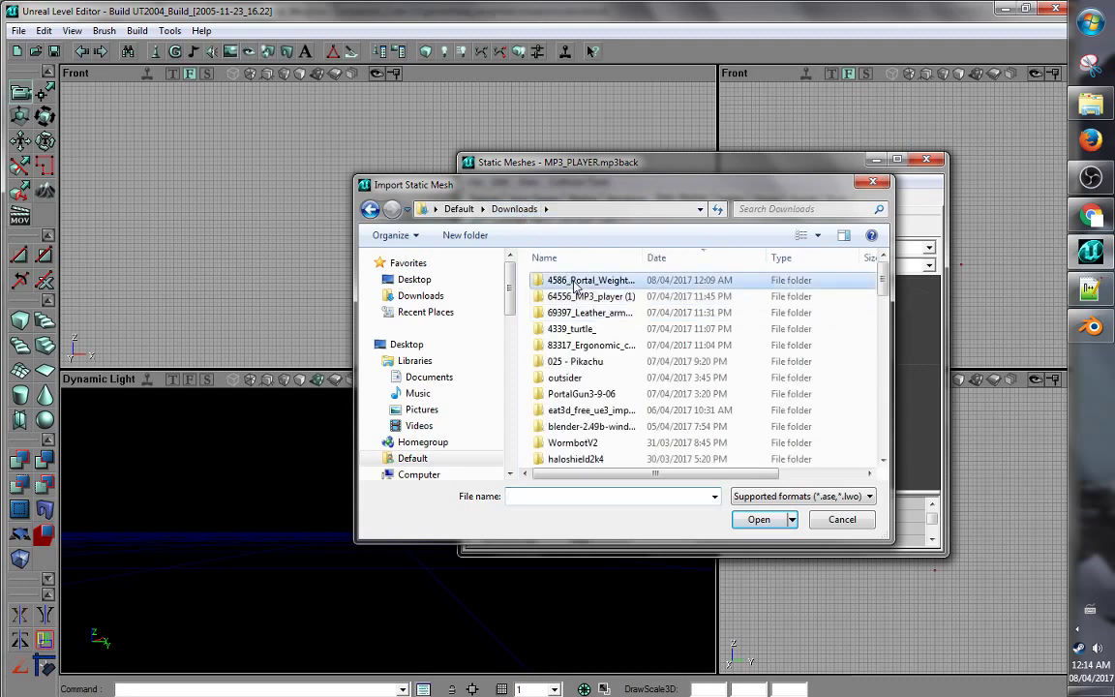
double_click(565, 281)
left_click(634, 296)
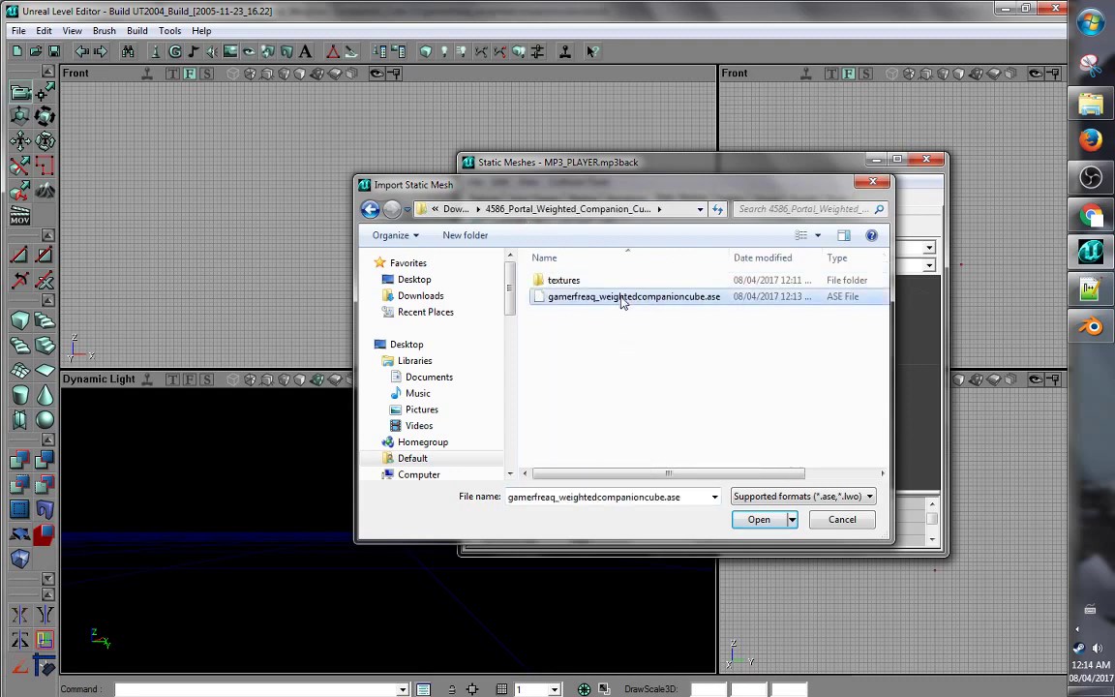
double_click(713, 304)
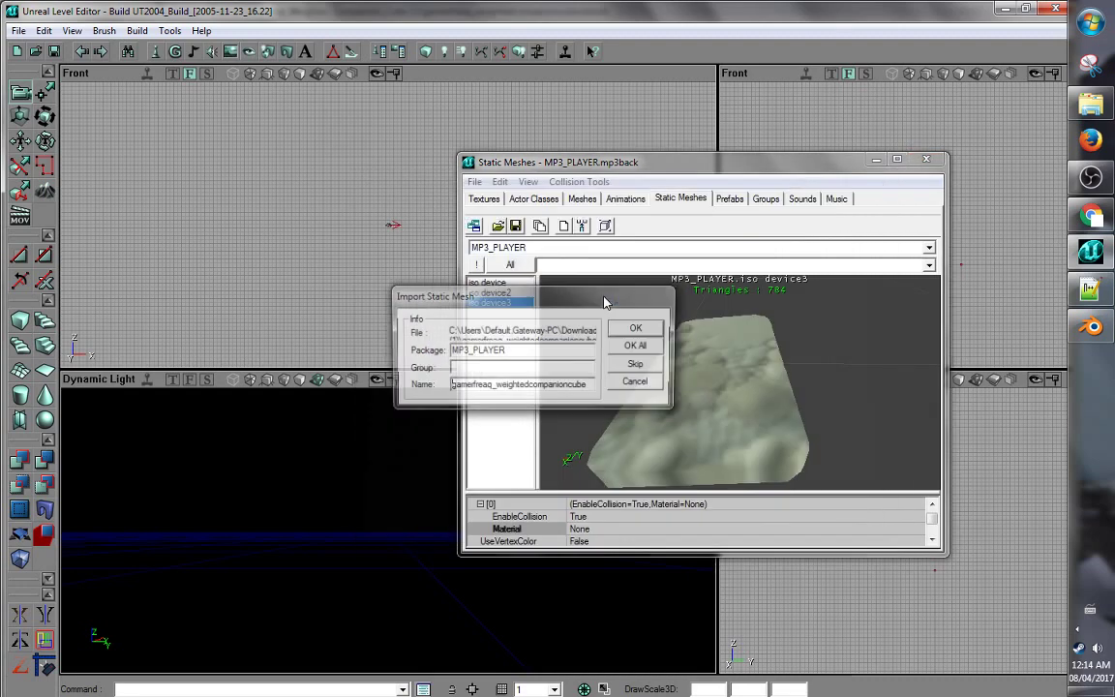
- Import the static mesh into the package Portal under the name cube and inspect it up close in the preview
double_click(535, 350)
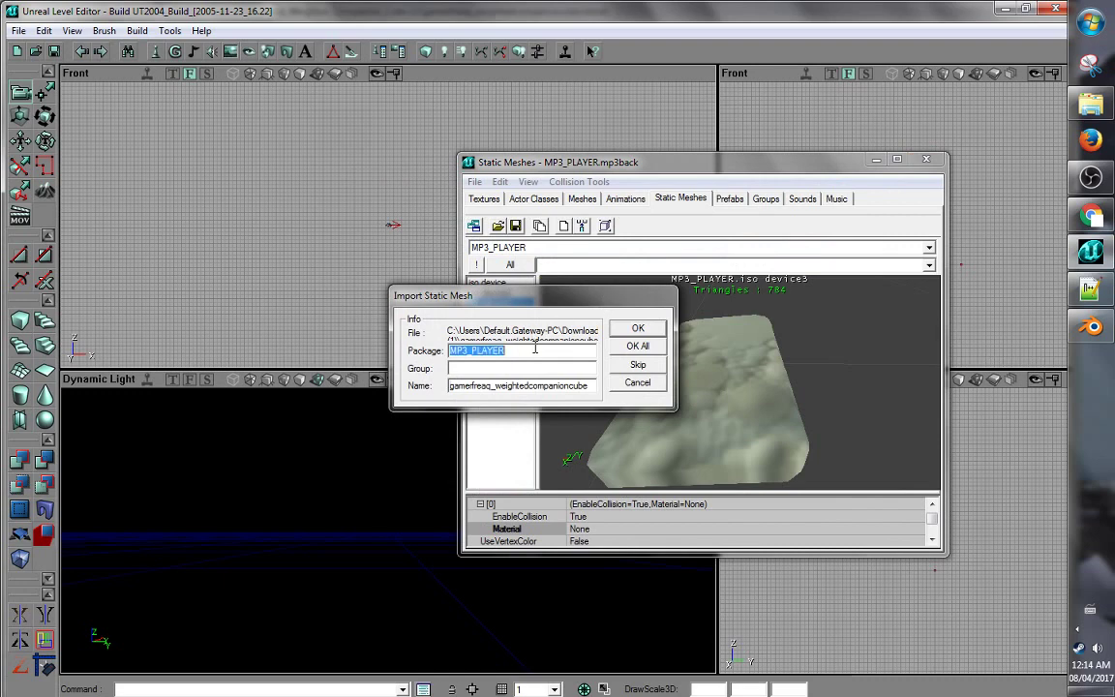
type("Portal")
double_click(567, 386)
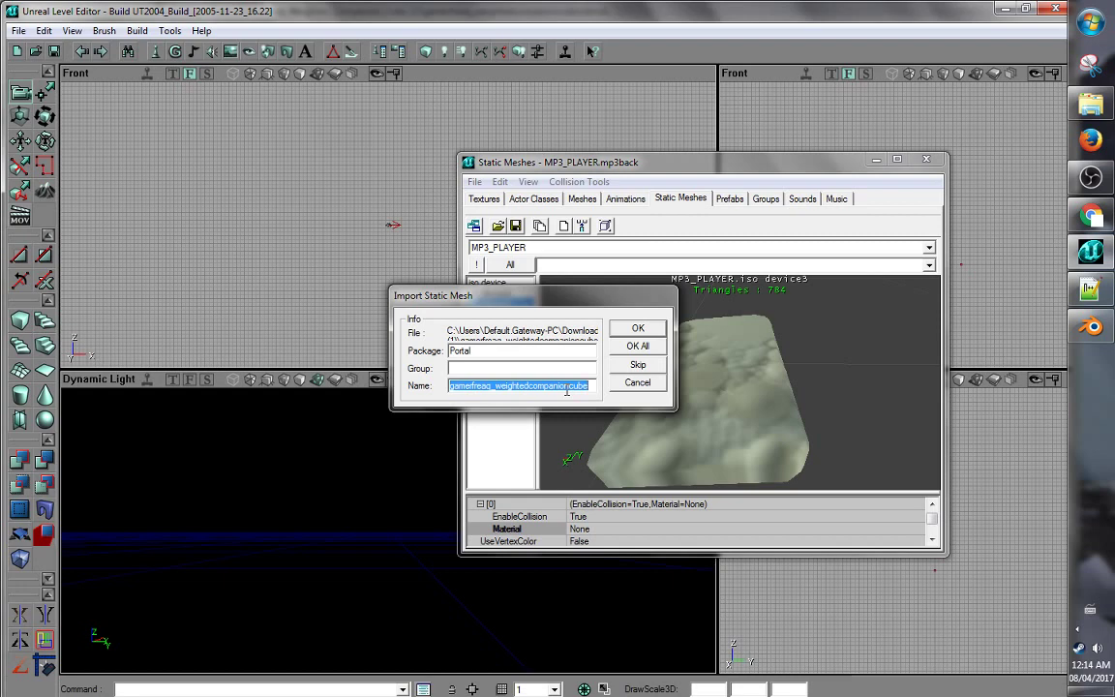
type("cube")
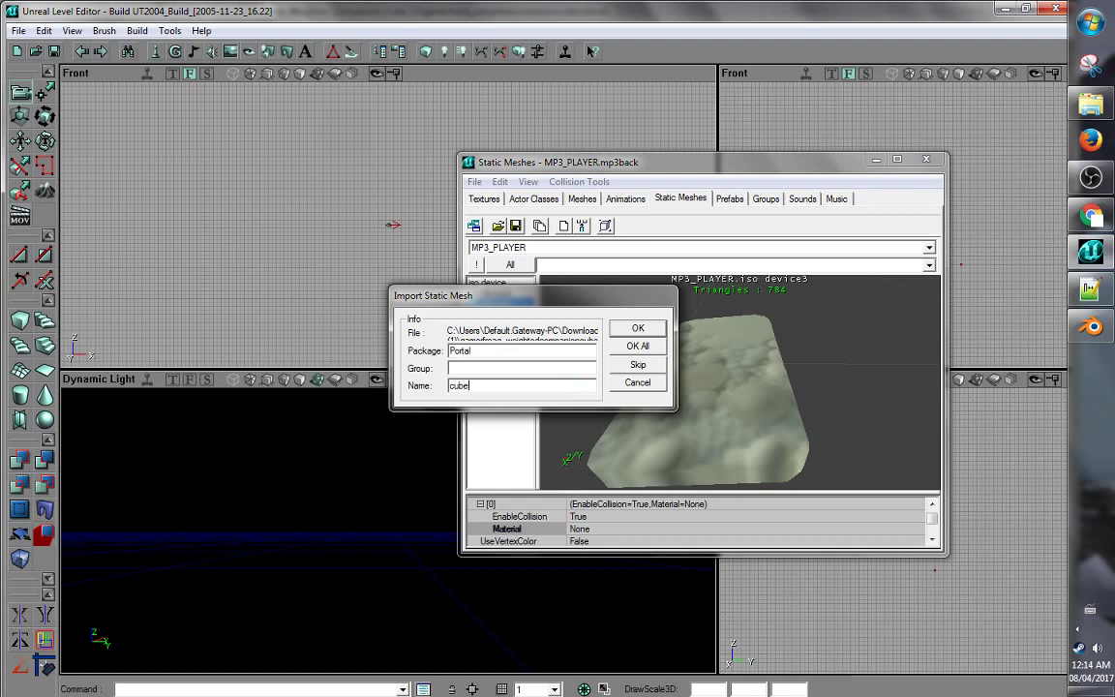
left_click(638, 328)
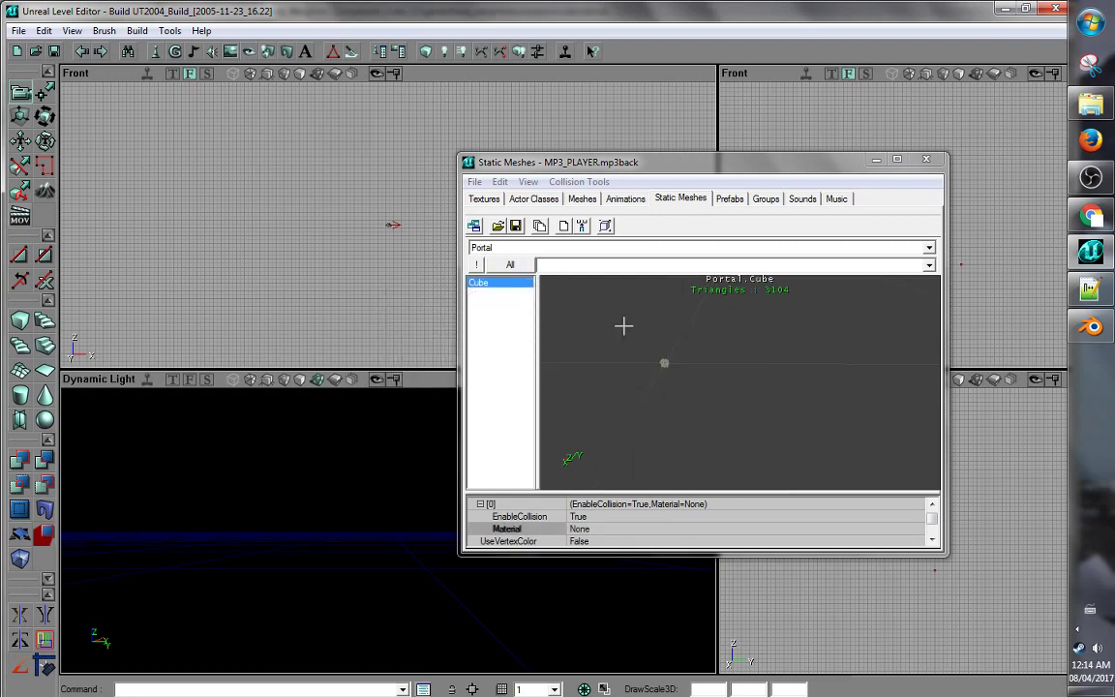
right_click_drag(688, 386, 656, 373)
left_click_drag(656, 373, 635, 329)
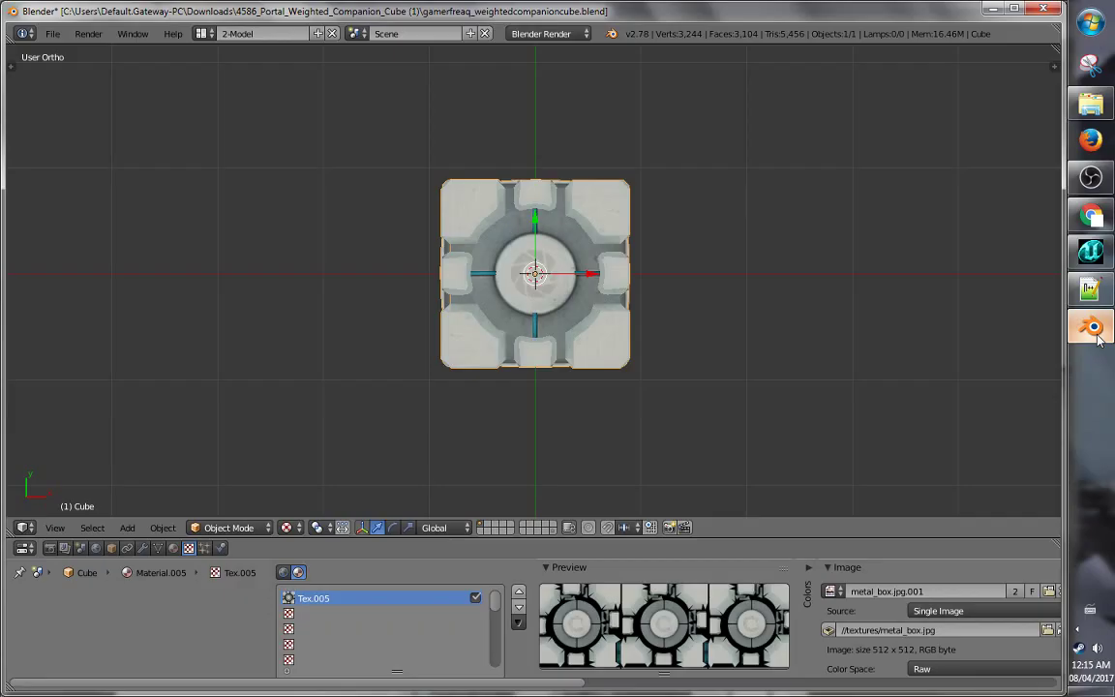
- Switch to Blender and start a new ASE export with Triangulate enabled and Remove Doubles disabled
left_click(1091, 327)
left_click(53, 32)
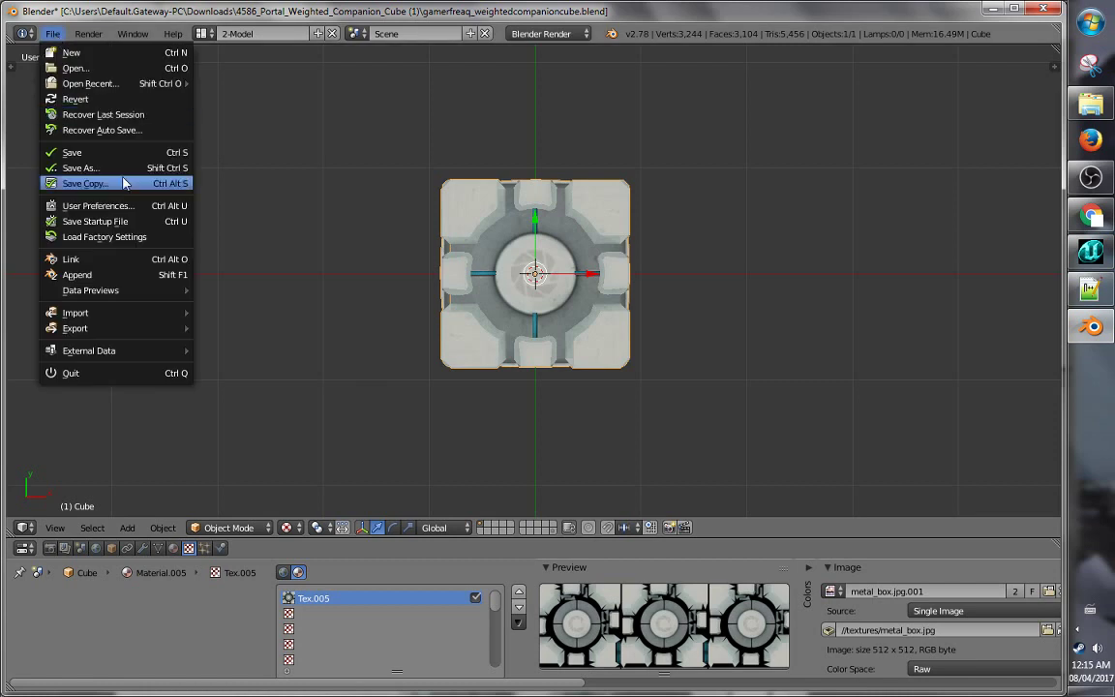
mouse_move(126, 328)
left_click(284, 468)
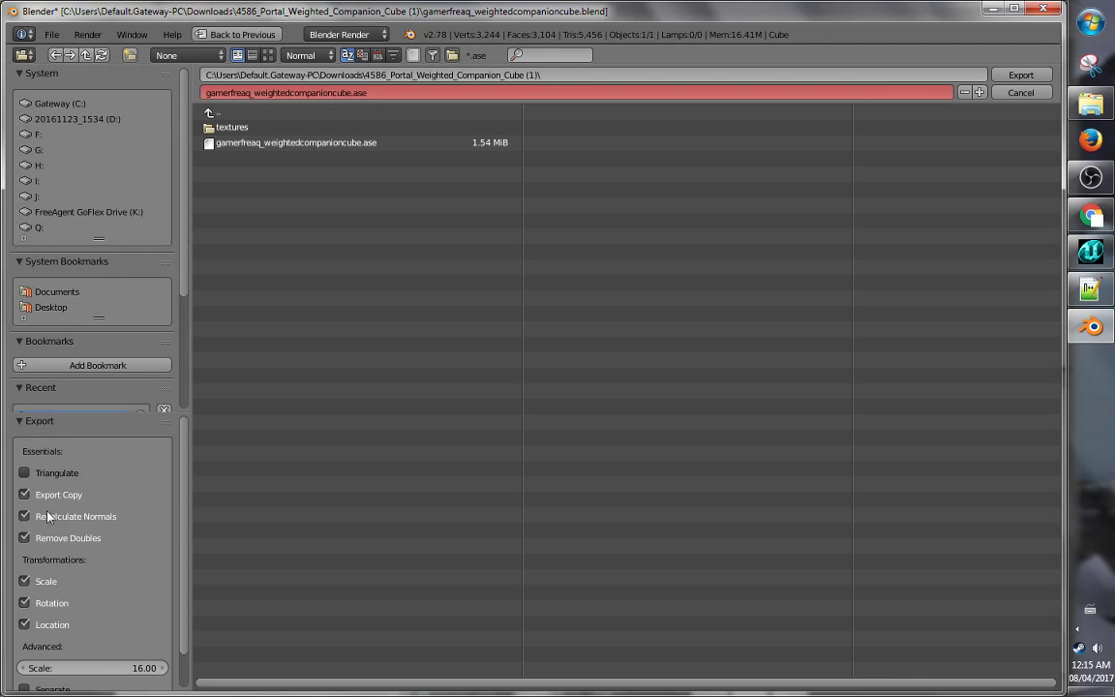
left_click(64, 478)
left_click(67, 538)
- Set the export scale to 100 and export over the existing gamerfreaq_weightedcompanioncube.ase
scroll(164, 605, "down", 2)
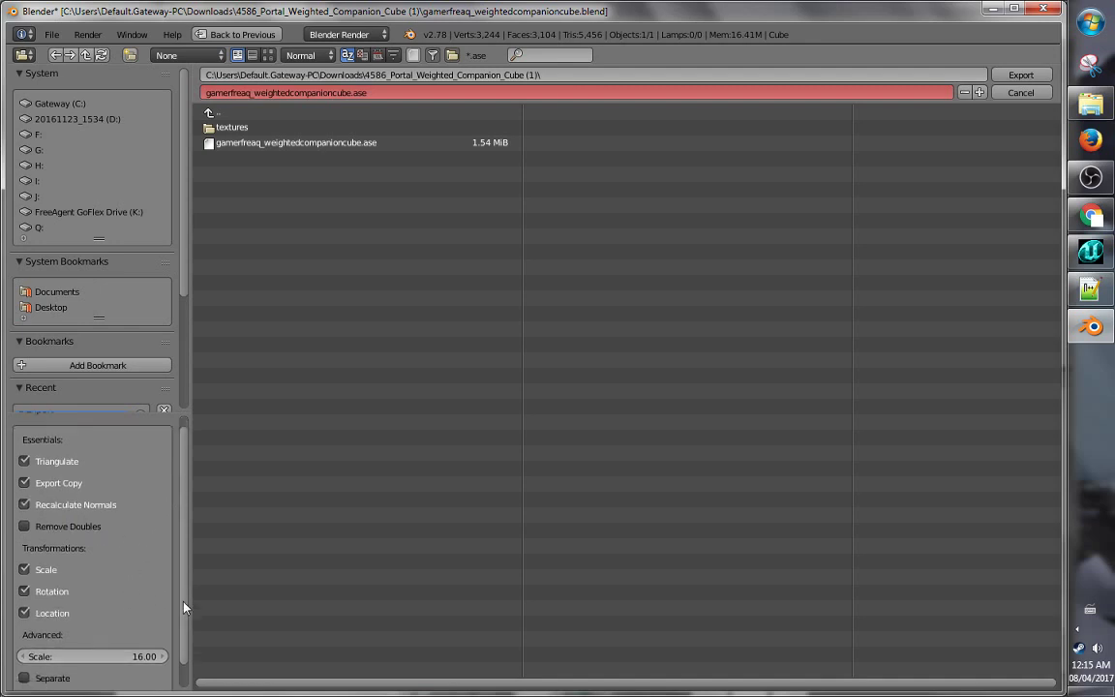
left_click(129, 629)
key("Return")
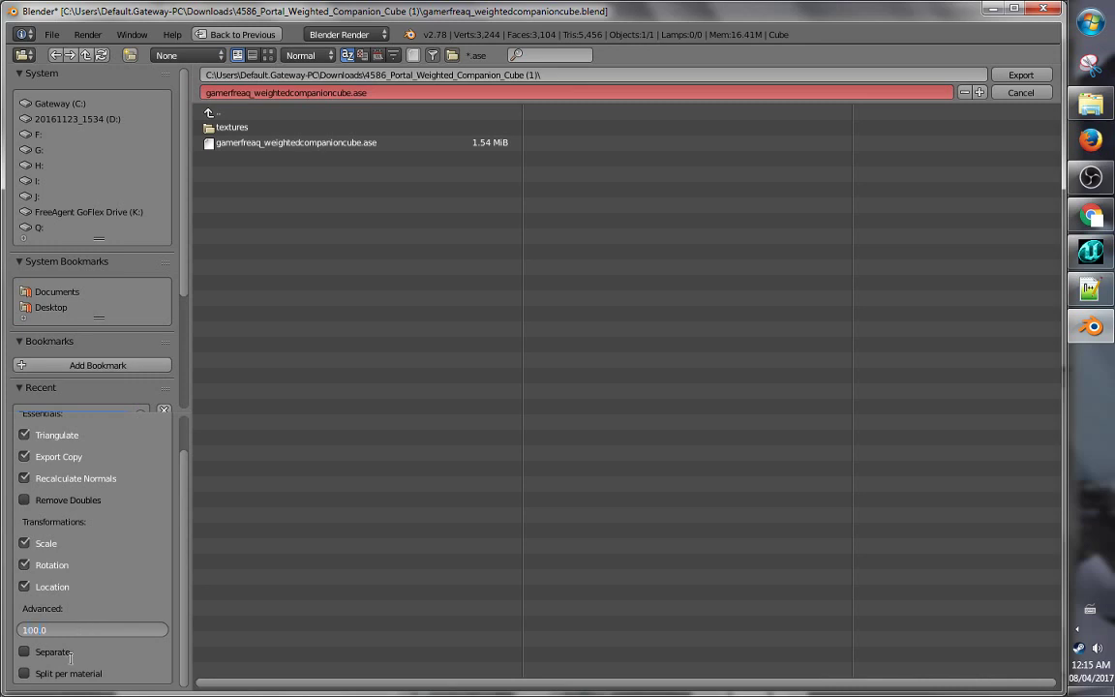
key("Return")
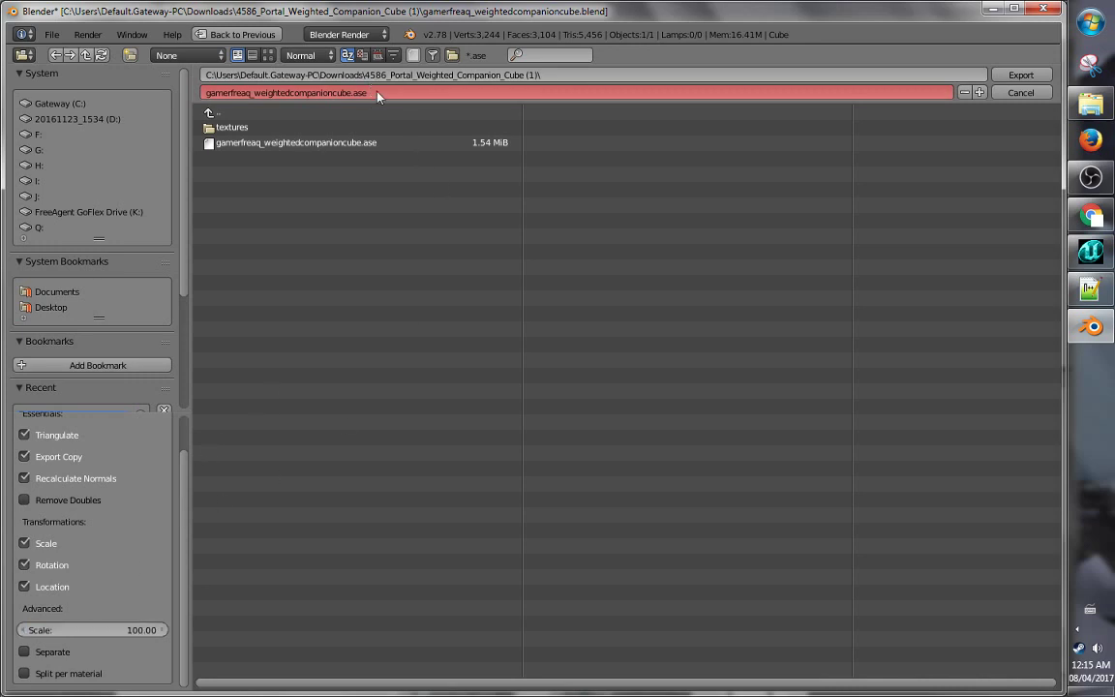
left_click(1020, 76)
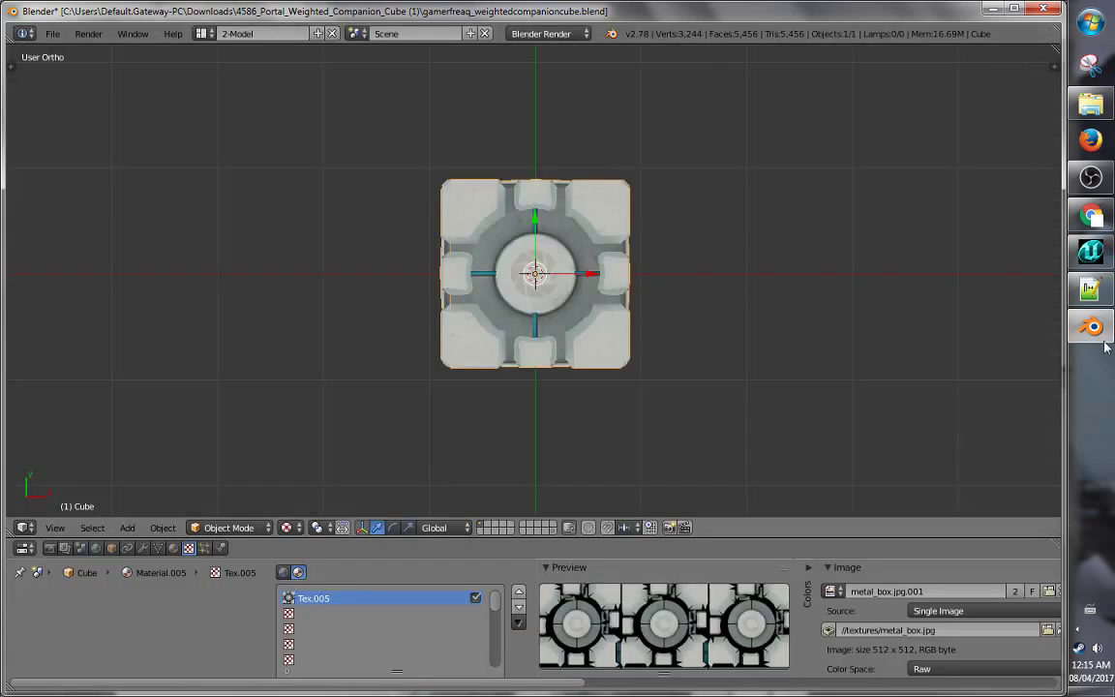
- Switch to Unreal Level Editor, import the re-exported gamerfreaq_weightedcompanioncube.ase into package Portal as cube and bring the whole mesh into the preview
left_click(1091, 250)
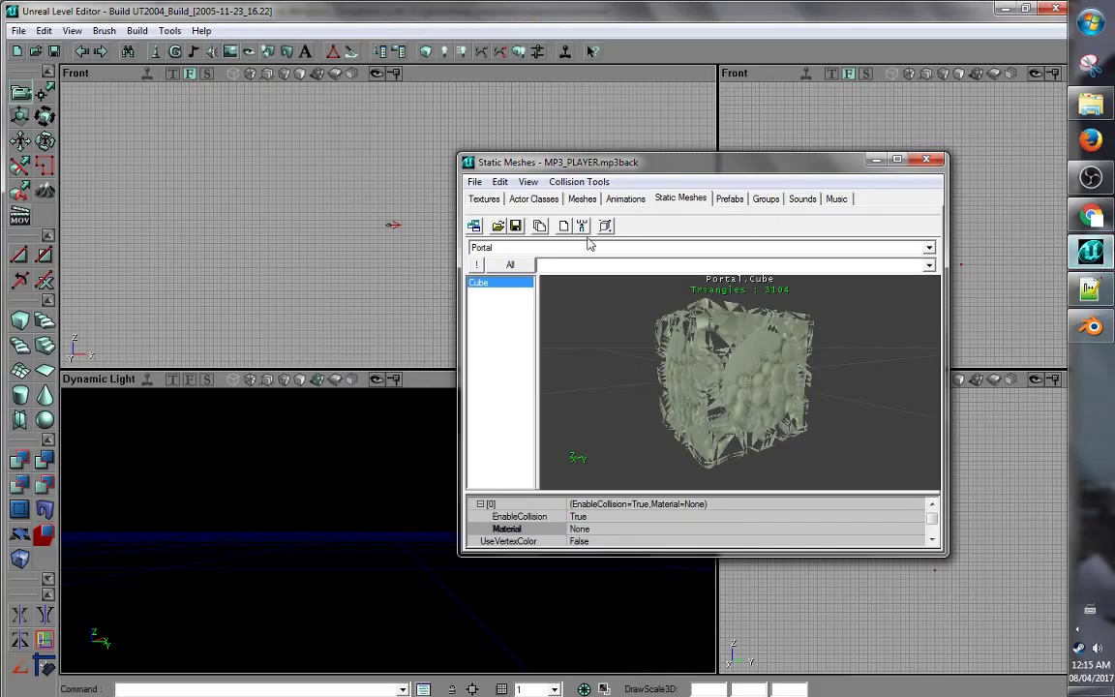
left_click(474, 182)
left_click(511, 242)
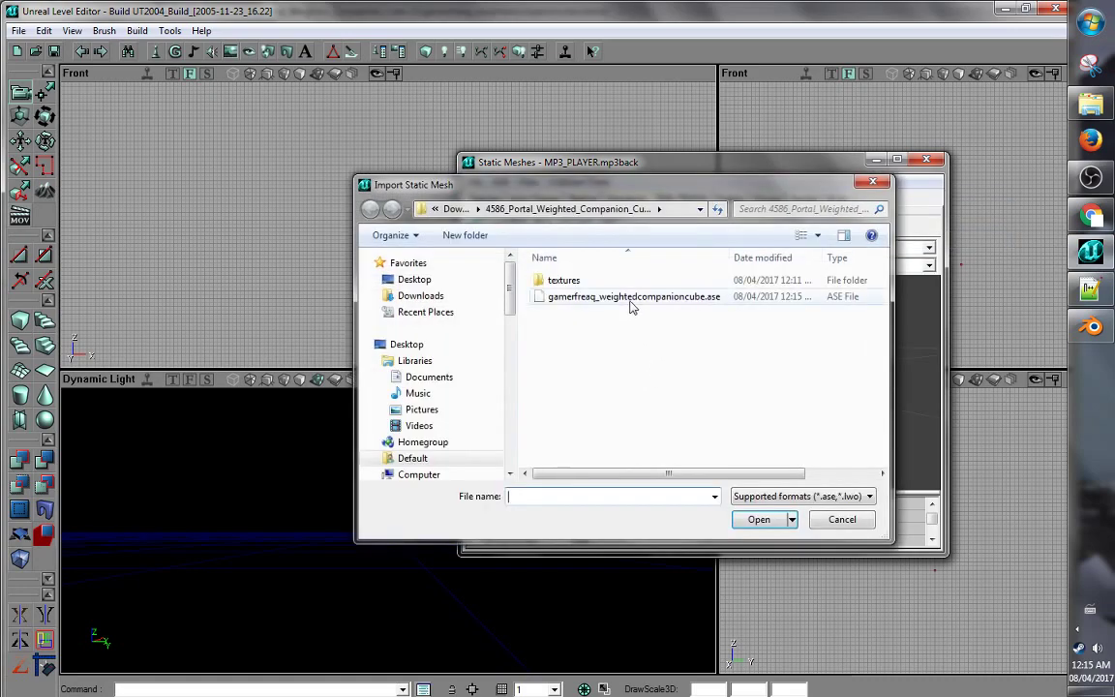
left_click(630, 301)
left_click(770, 515)
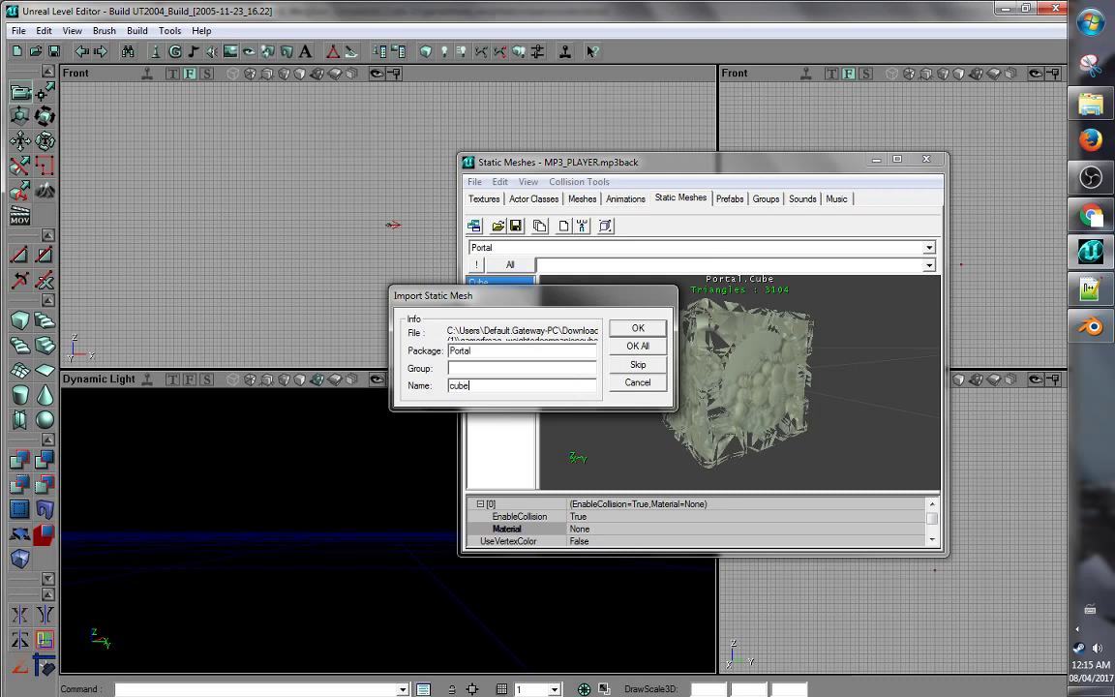
left_click(617, 334)
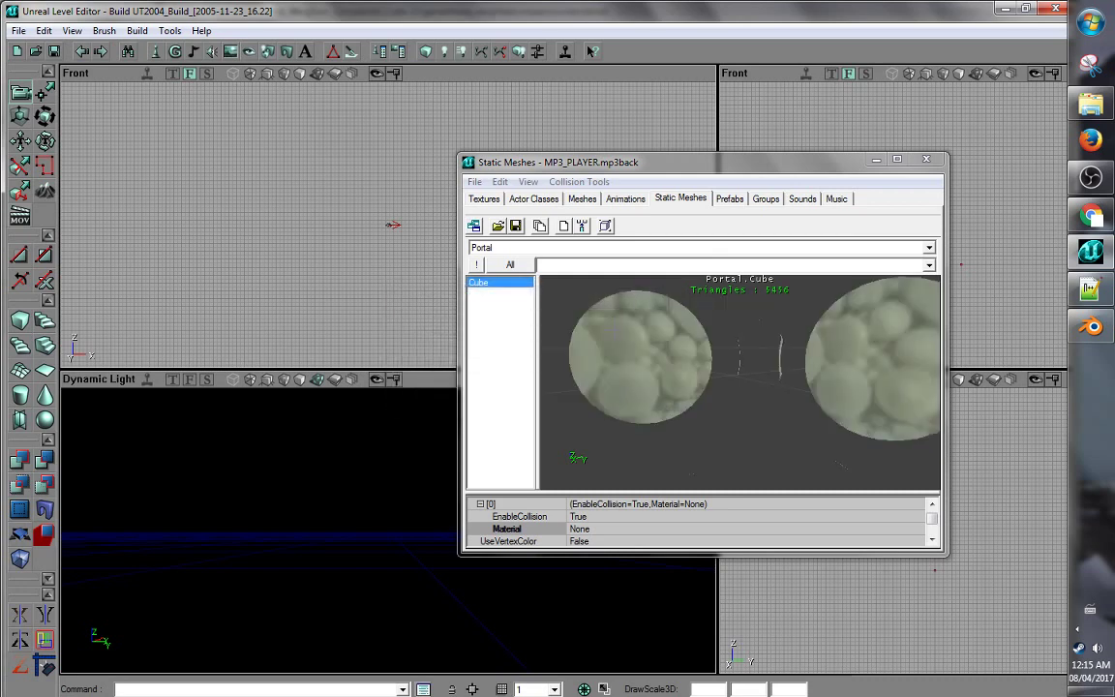
mouse_move(741, 382)
left_mouse_down()
mouse_move(738, 455)
mouse_move(735, 421)
mouse_move(712, 397)
mouse_move(730, 407)
mouse_move(736, 440)
mouse_move(737, 378)
mouse_move(738, 396)
left_mouse_up()
right_click_drag(738, 397, 783, 421)
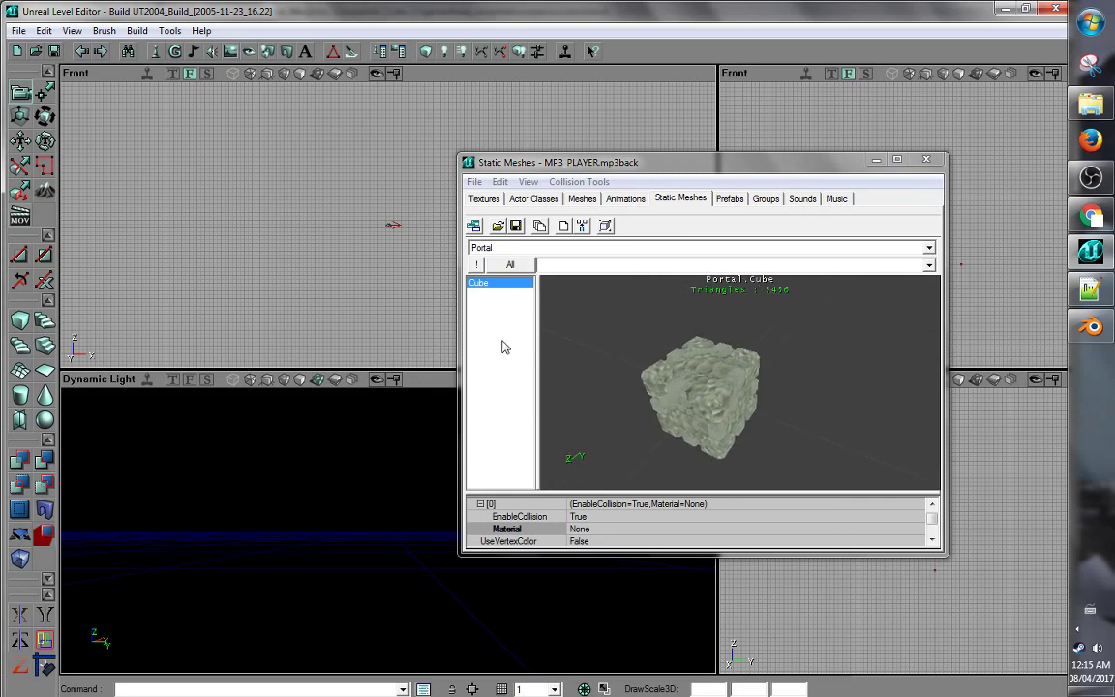
- Make the static mesh browser window taller and enlarge the area showing the cube's properties
left_click(479, 505)
scroll(931, 522, "up", 1)
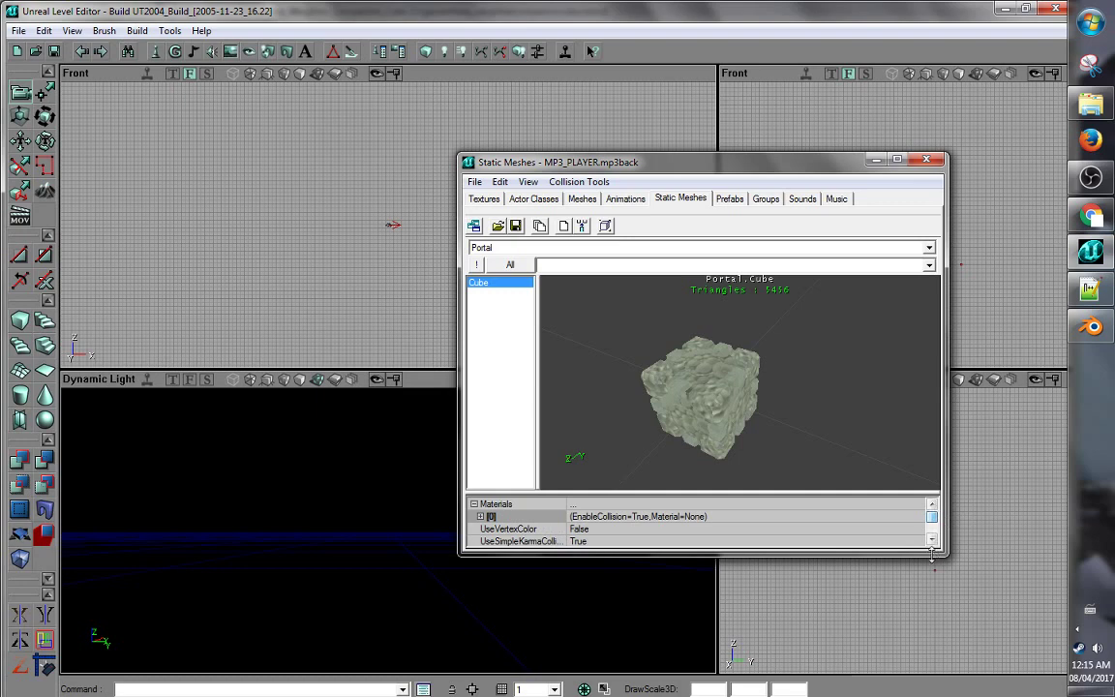
left_click_drag(931, 554, 931, 612)
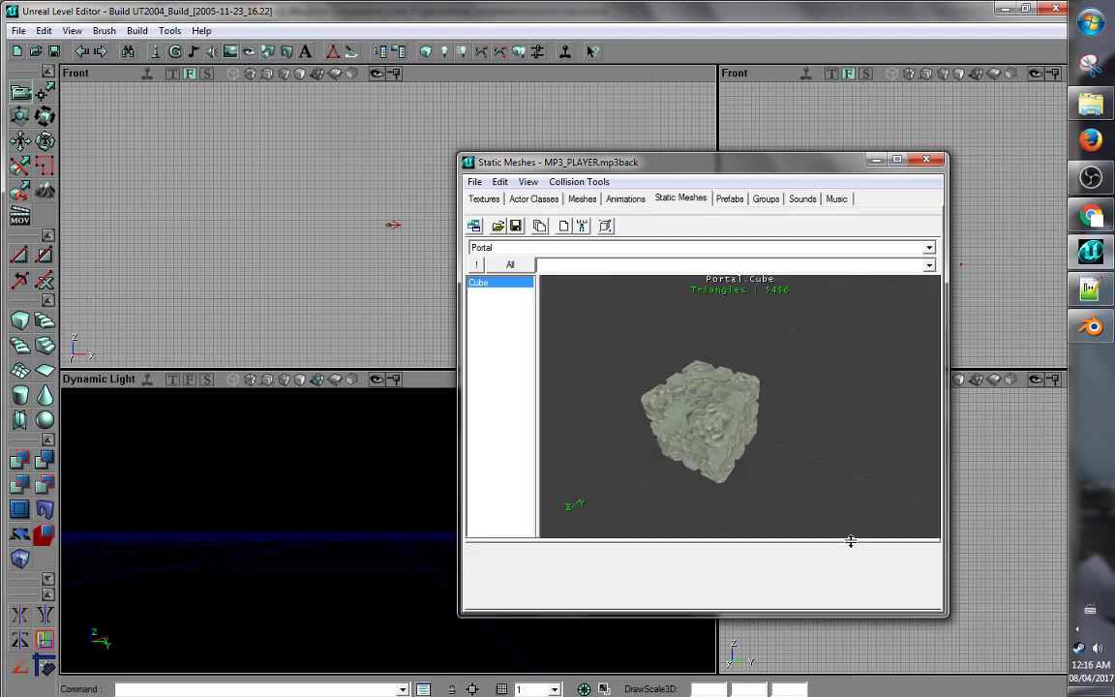
left_click_drag(850, 541, 850, 478)
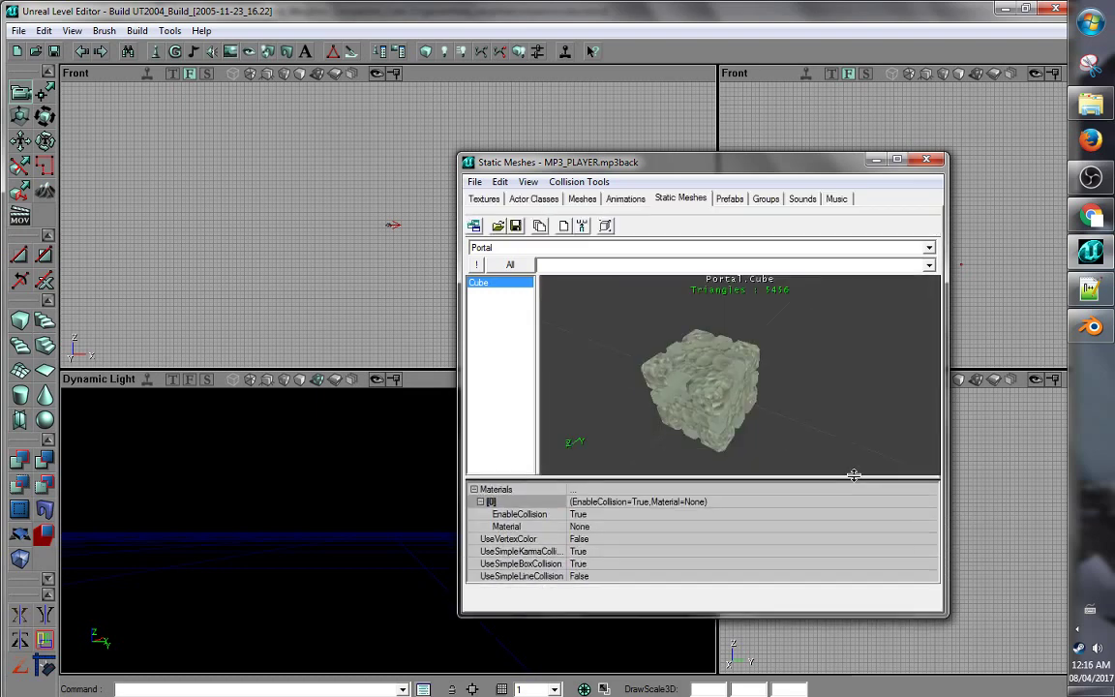
- Assign the Portal.companiontex texture as the material of the cube's slot [0] and inspect the textured mesh in the preview
left_click(474, 491)
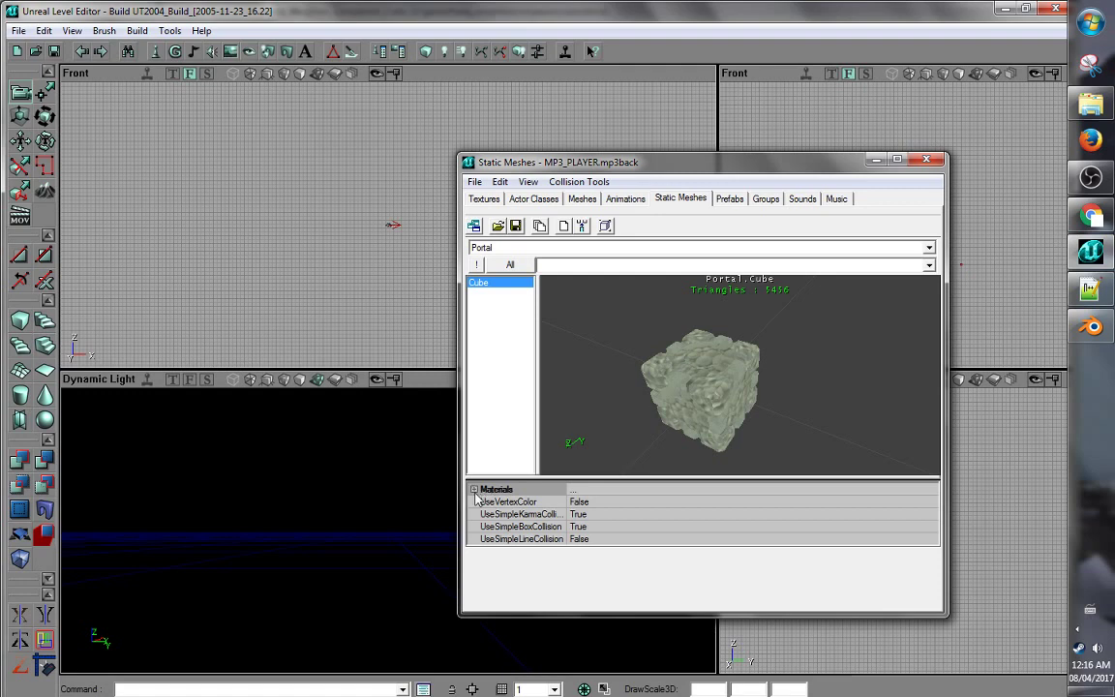
left_click(474, 490)
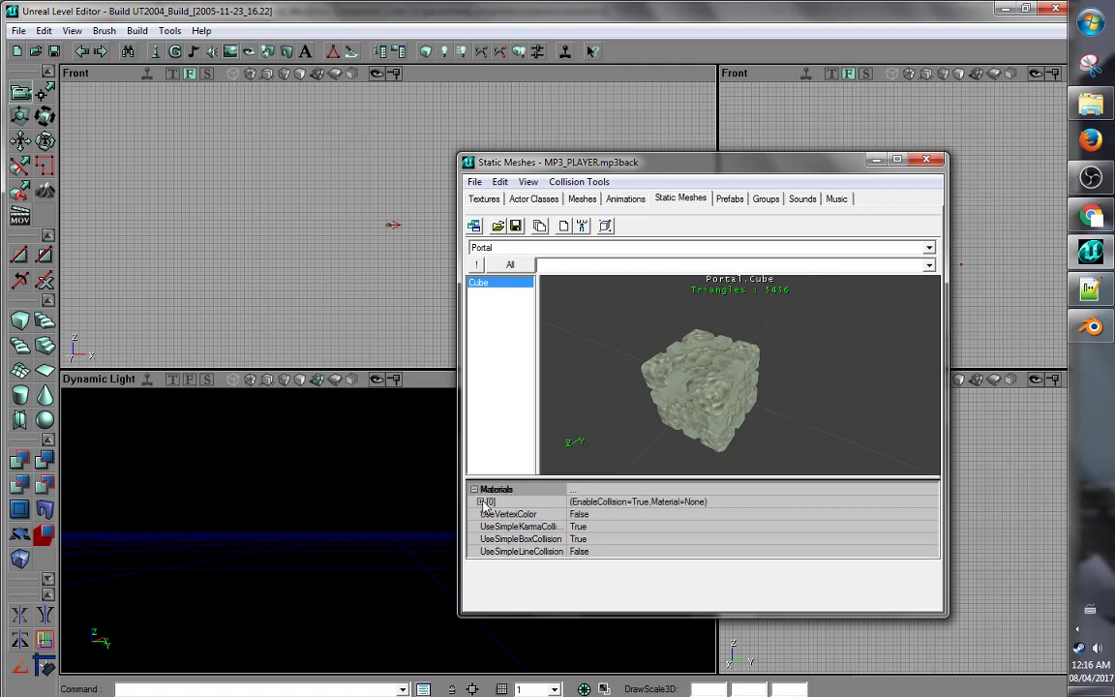
left_click(481, 502)
left_click(597, 527)
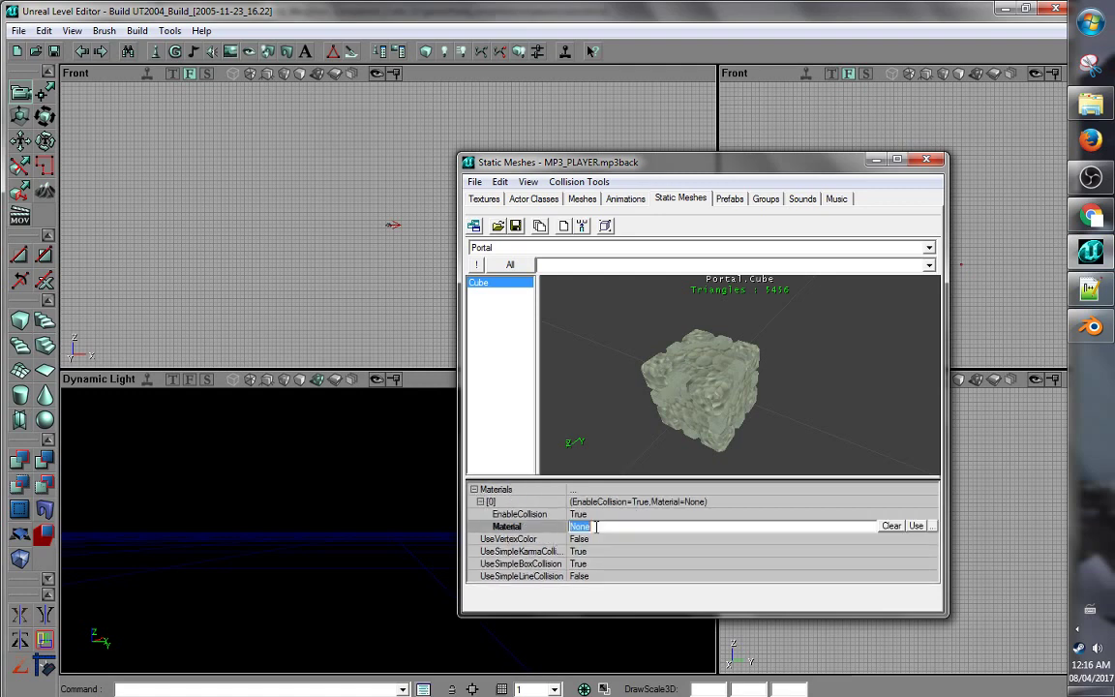
left_click(488, 199)
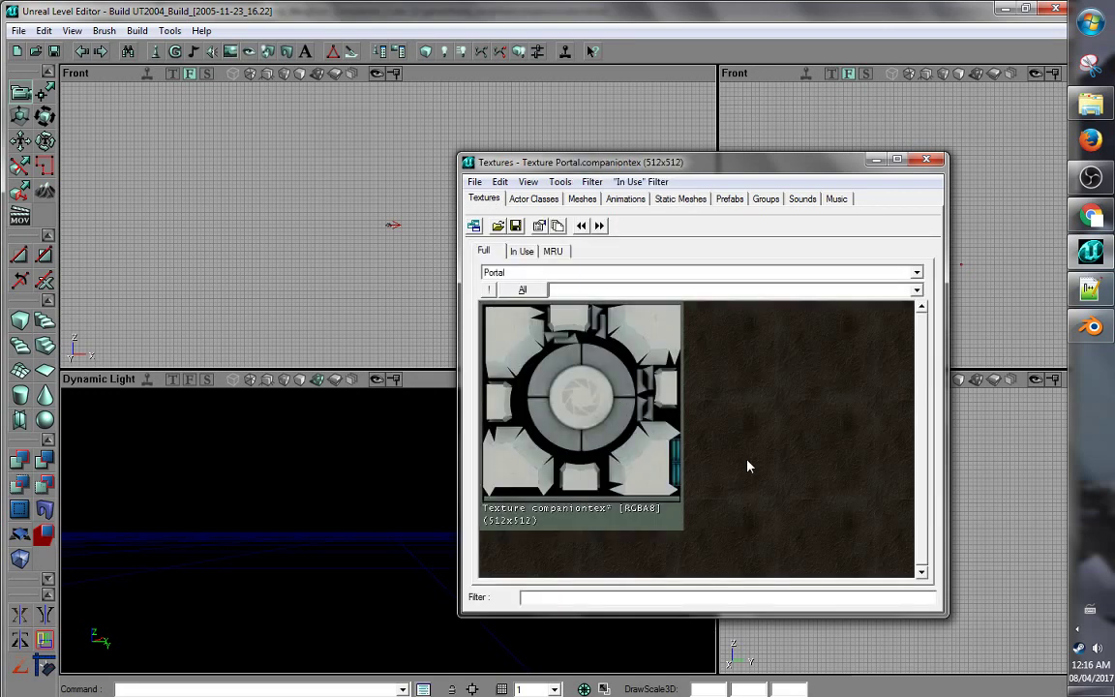
left_click(677, 199)
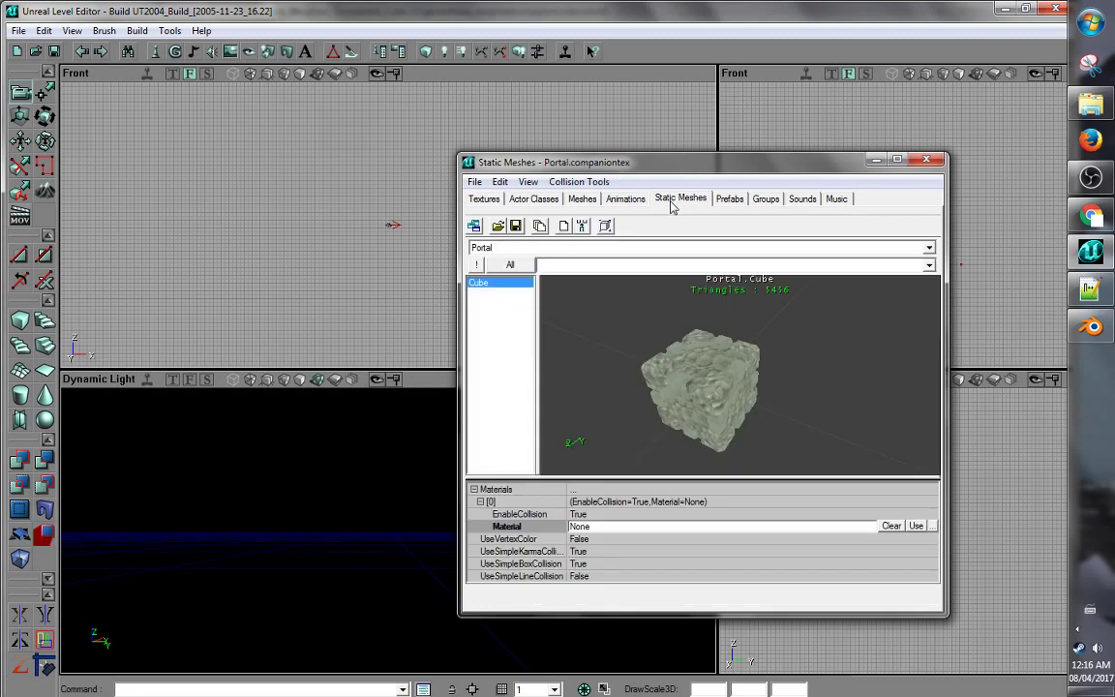
left_click(915, 526)
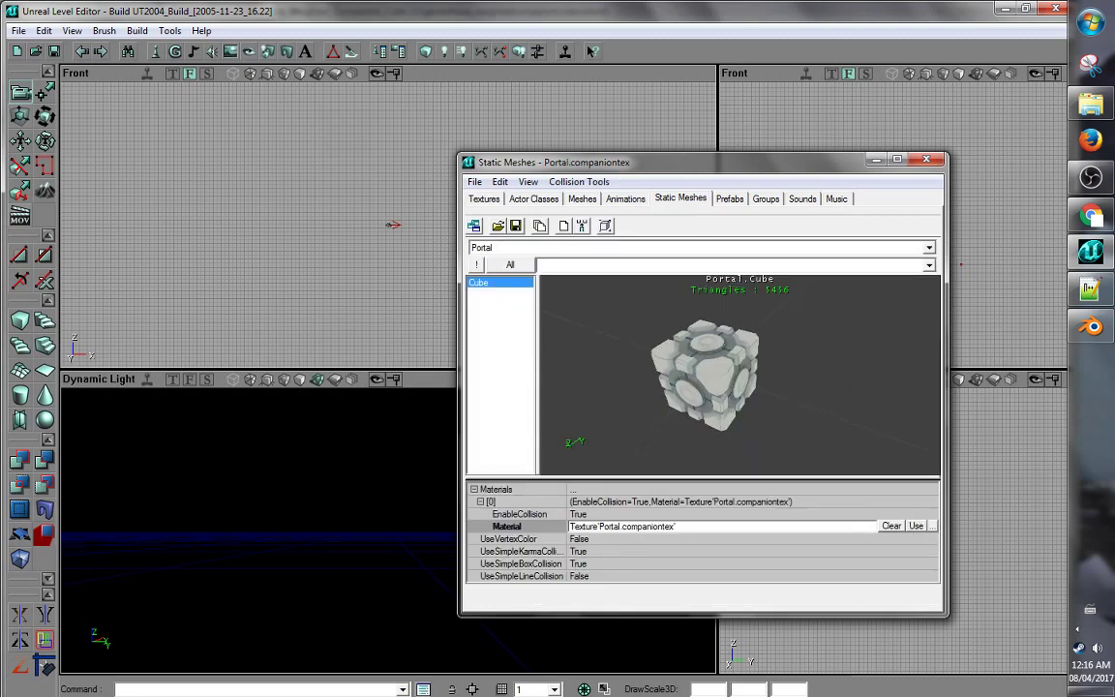
left_click_drag(718, 372, 720, 436)
mouse_move(844, 385)
left_mouse_down()
mouse_move(866, 324)
mouse_move(818, 348)
mouse_move(838, 350)
mouse_move(828, 374)
left_mouse_up()
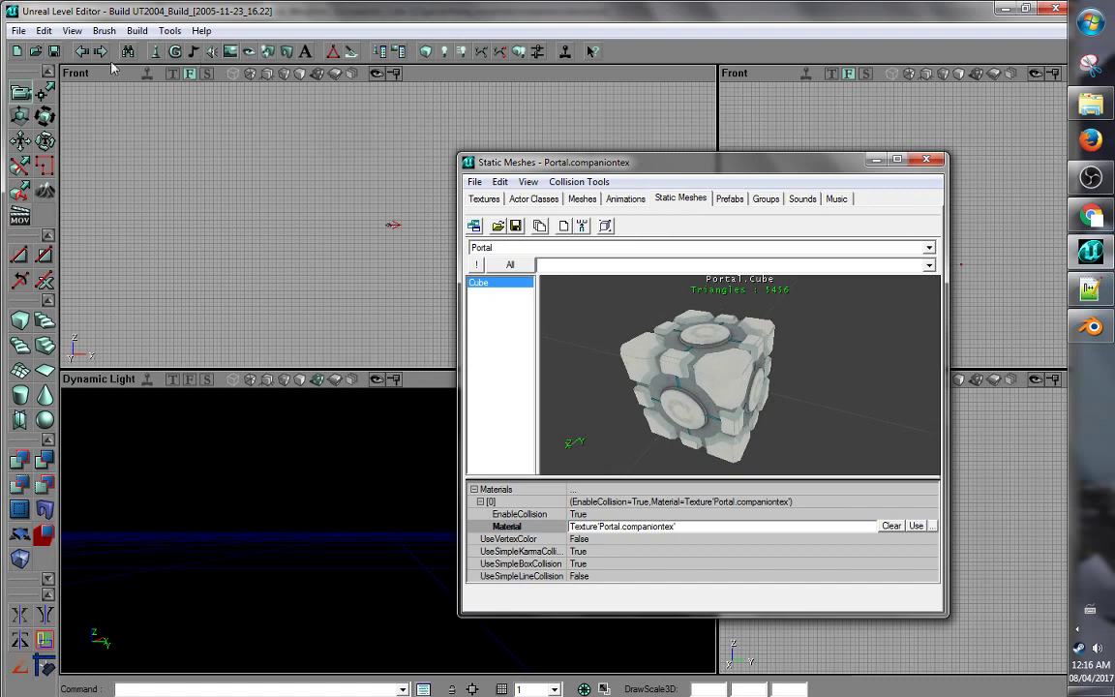
- Open the recent map DM-Rankin.ut2 and show the Portal package's cube in the static mesh browser
left_click(18, 30)
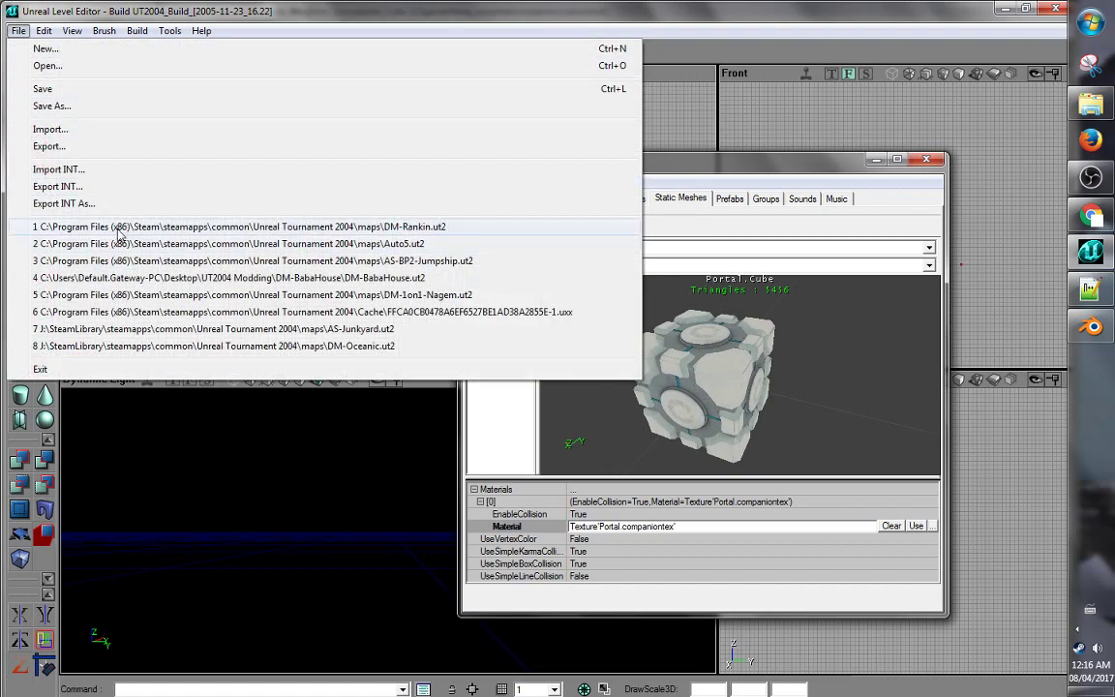
left_click(120, 229)
left_click(544, 409)
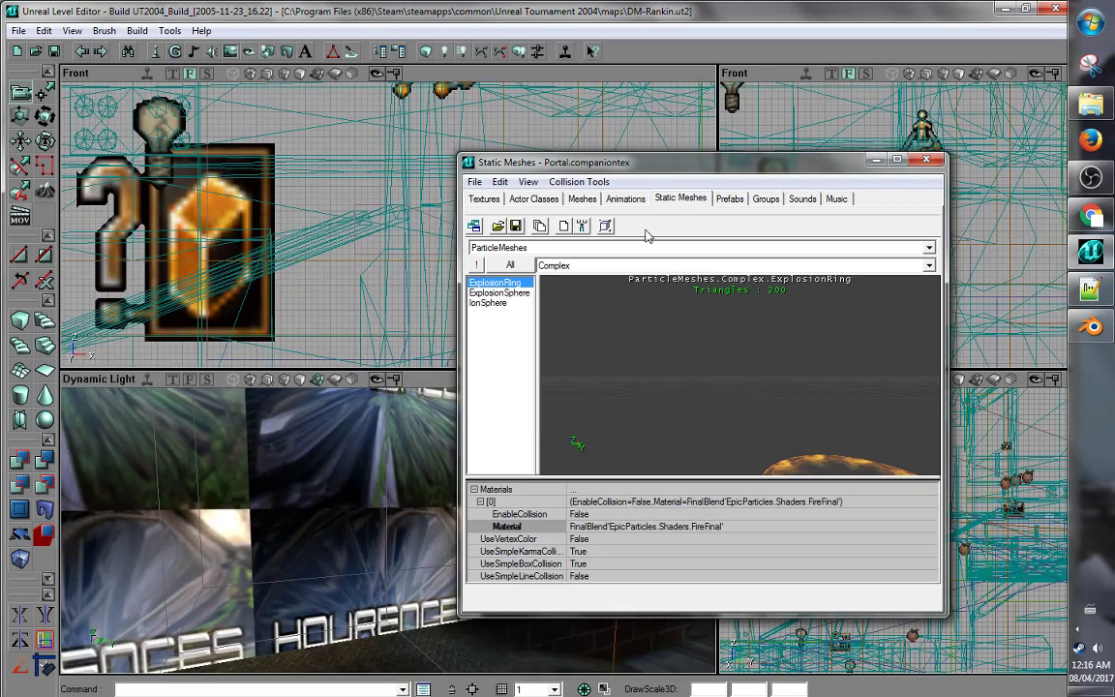
left_click(511, 247)
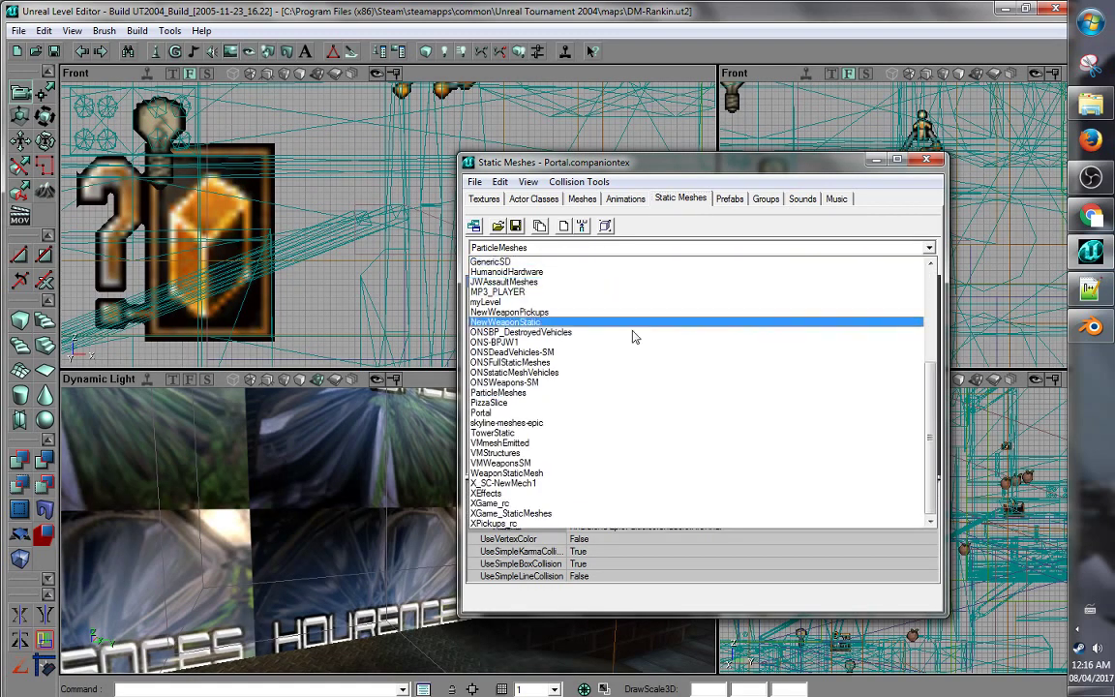
left_click(629, 417)
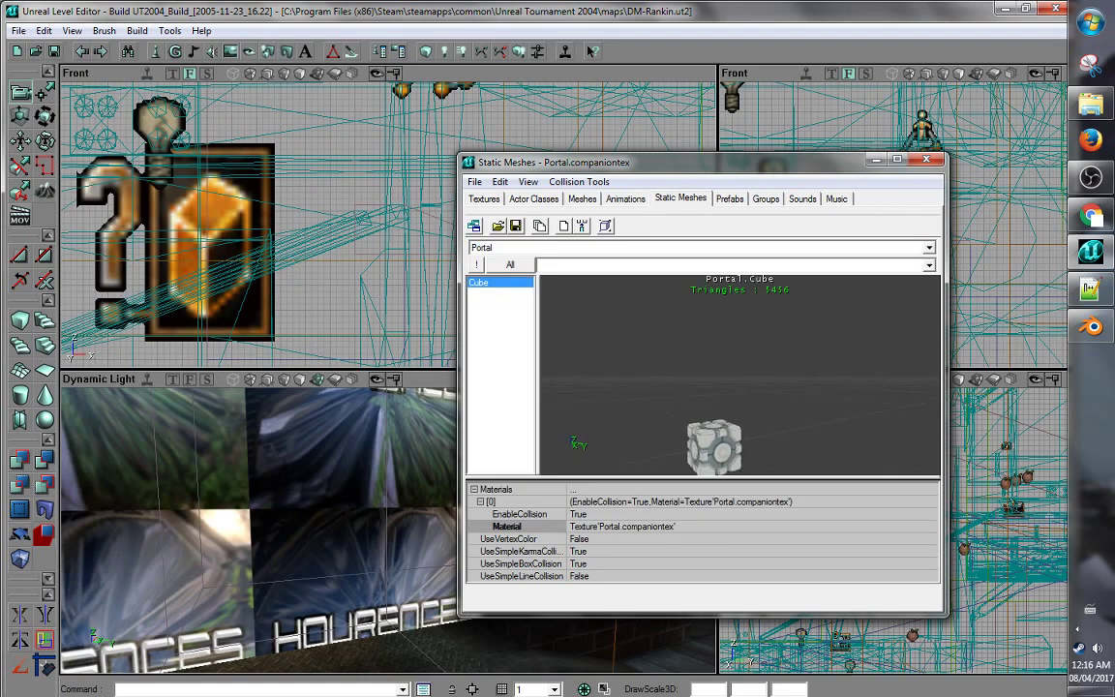
- Open the properties of the nearest health vial on the ramp in the 3D view and show its Display settings
left_click_drag(592, 164, 770, 181)
left_click_drag(431, 485, 348, 538)
right_click_drag(523, 567, 488, 538)
left_click_drag(468, 594, 461, 603)
left_click(388, 560)
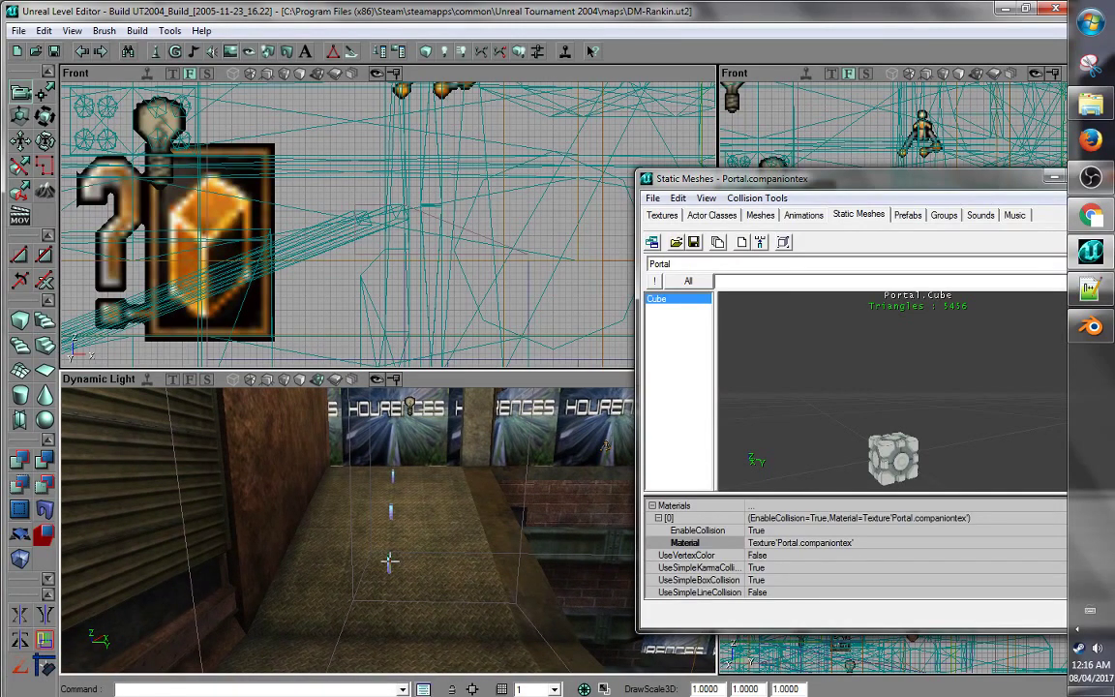
double_click(388, 561)
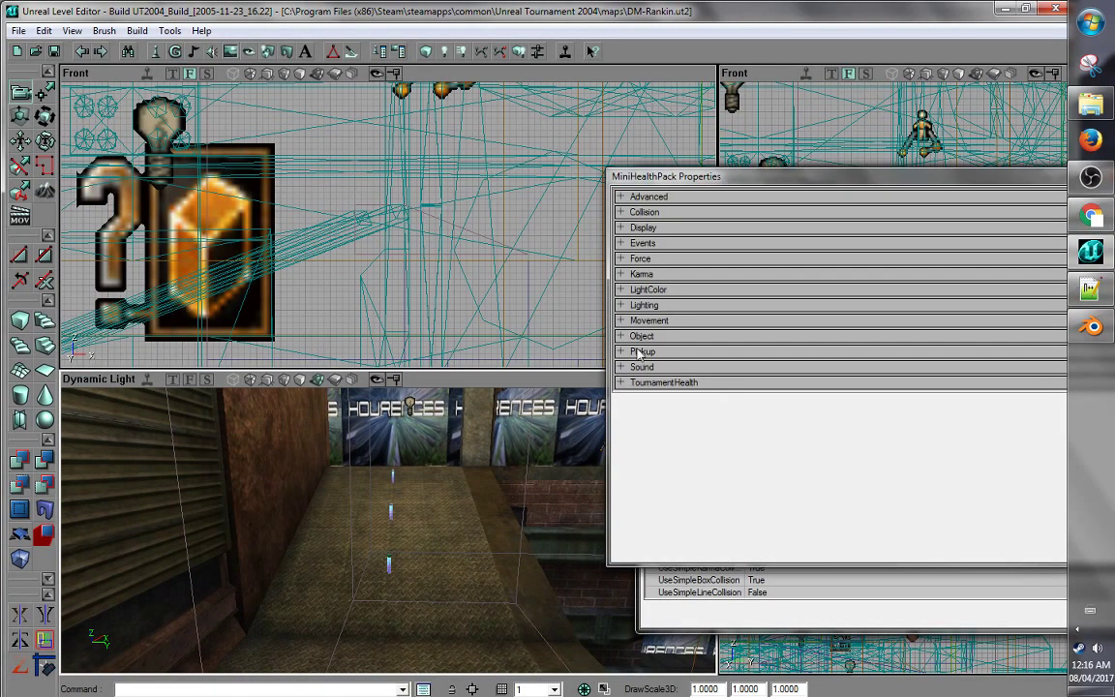
left_click(622, 227)
left_click_drag(678, 176, 379, 125)
scroll(897, 226, "down", 4)
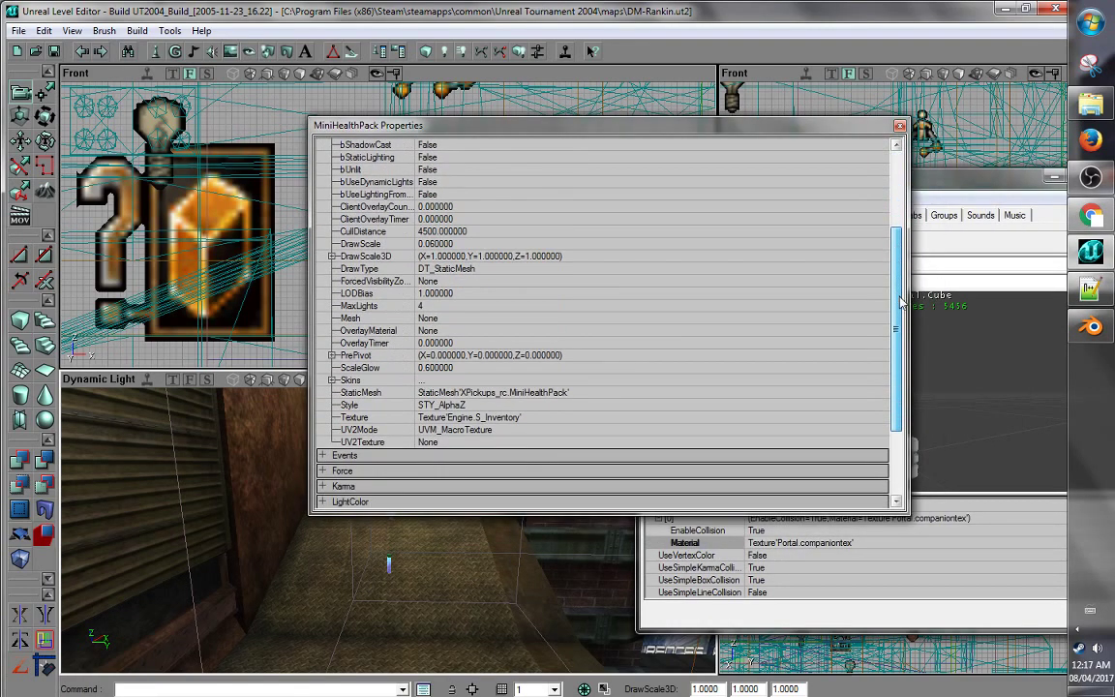
- Replace the health vial's StaticMesh with the Portal cube and view the pickup up close in the 3D view
left_click(579, 392)
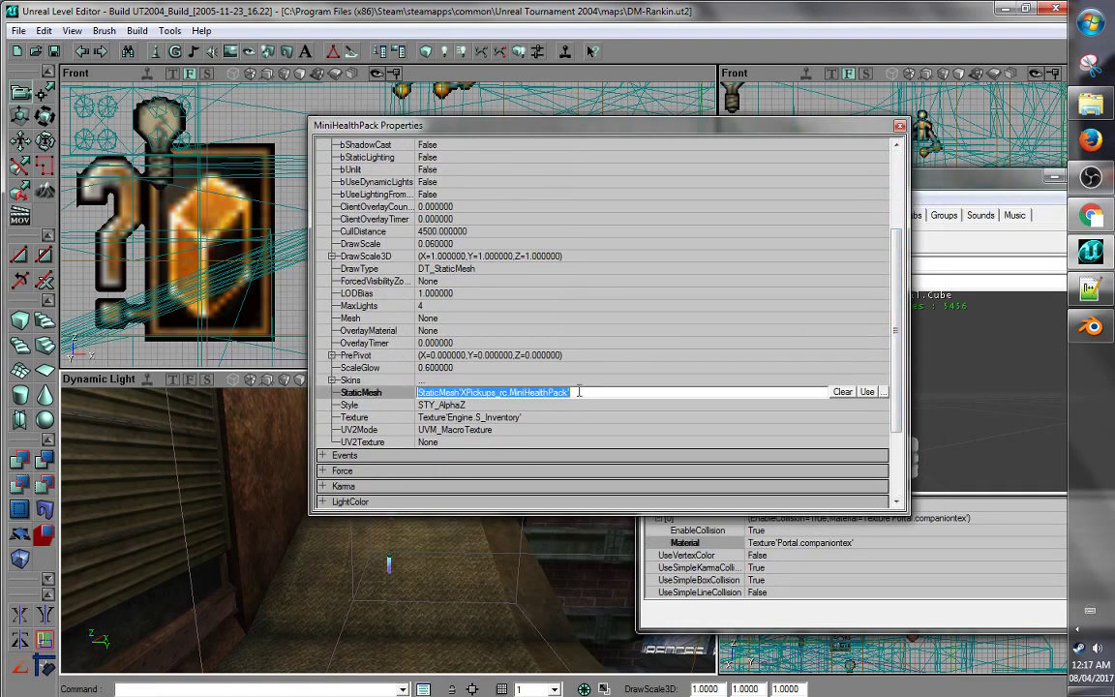
left_click(866, 392)
left_click_drag(520, 632, 542, 632)
left_click_drag(539, 125, 715, 163)
left_click_drag(348, 540, 339, 484)
right_click_drag(339, 484, 346, 528)
mouse_move(394, 565)
left_mouse_down()
mouse_move(397, 513)
mouse_move(394, 565)
left_mouse_up()
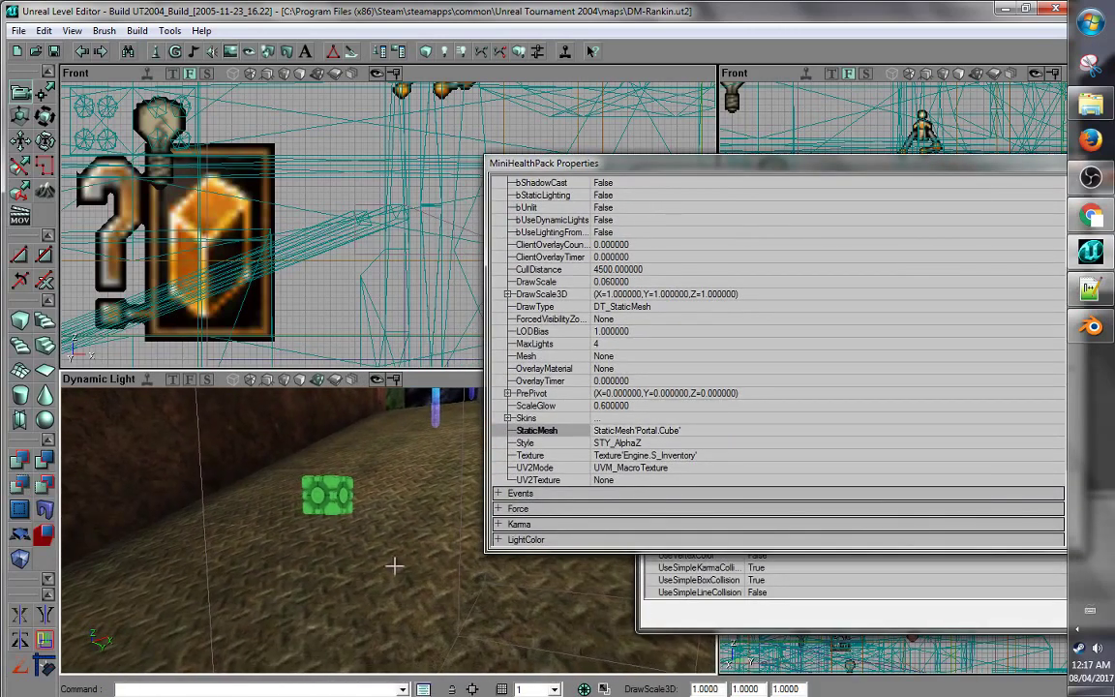
- Set the cube pickup's DrawScale to 0.2 and expand its DrawScale3D values
left_click(617, 379)
left_click(623, 406)
left_click(611, 406)
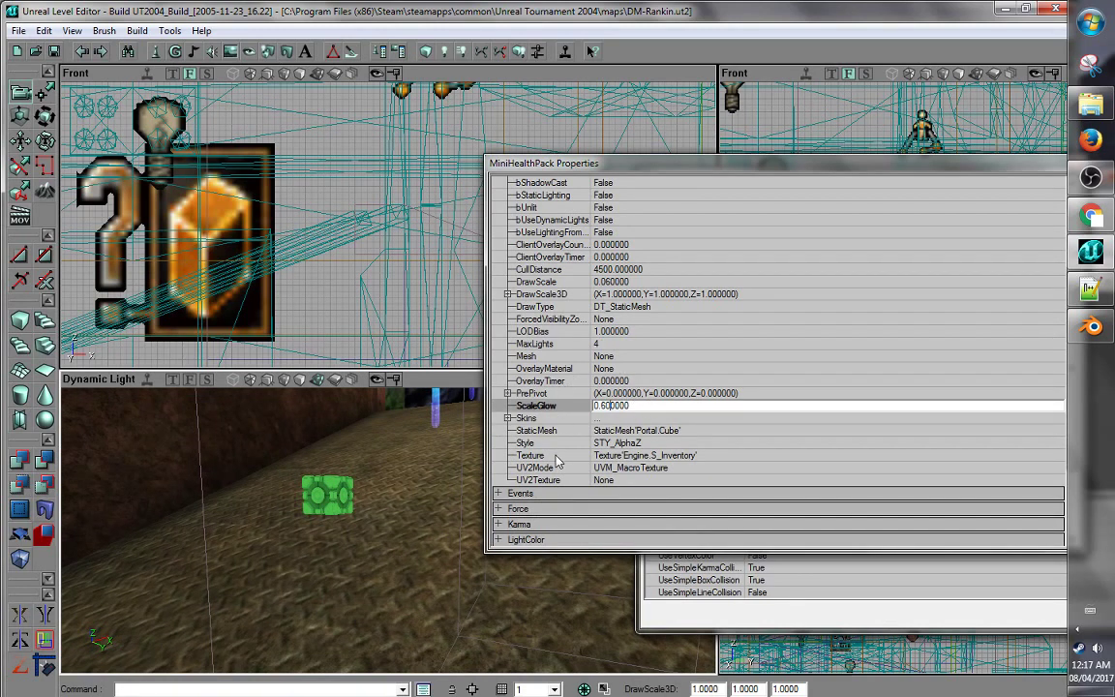
left_click(608, 282)
left_click(602, 282)
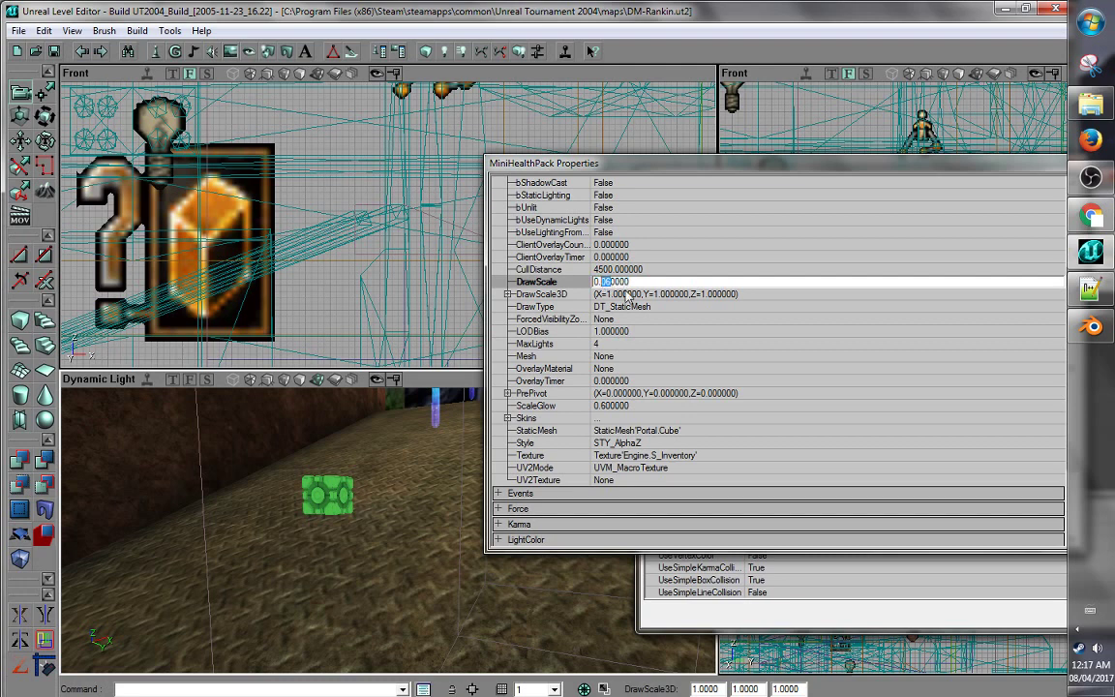
type("20")
double_click(639, 295)
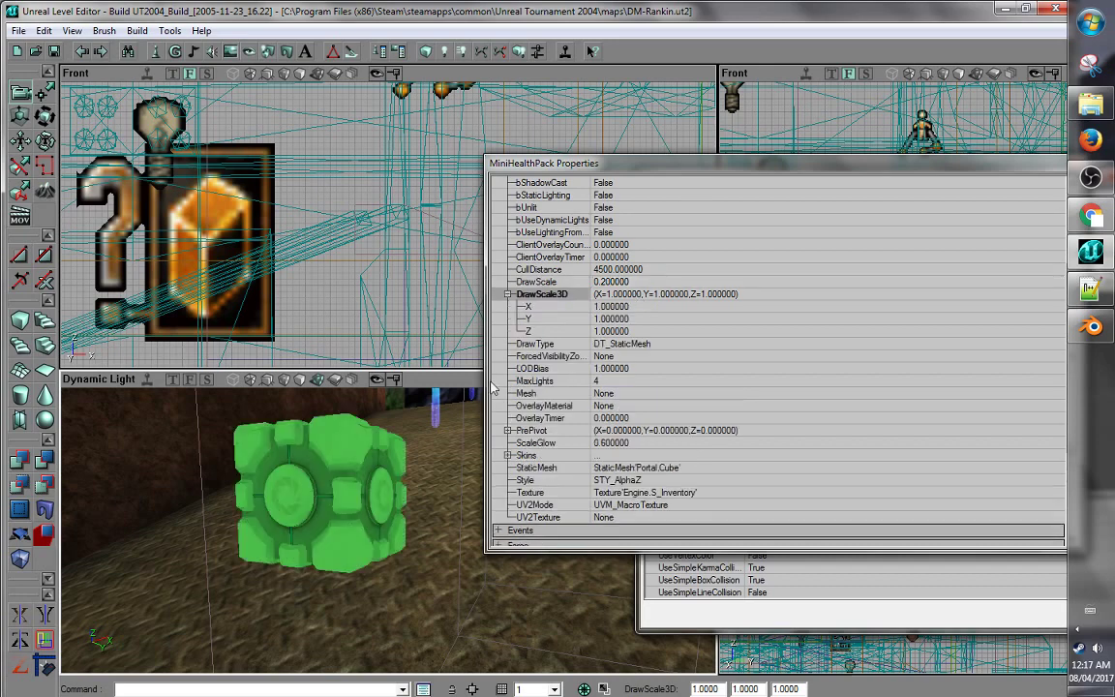
- Check the cube pickup's size against its surroundings and set its DrawScale to 0.3
right_click_drag(437, 629, 438, 571)
left_click_drag(437, 630, 438, 668)
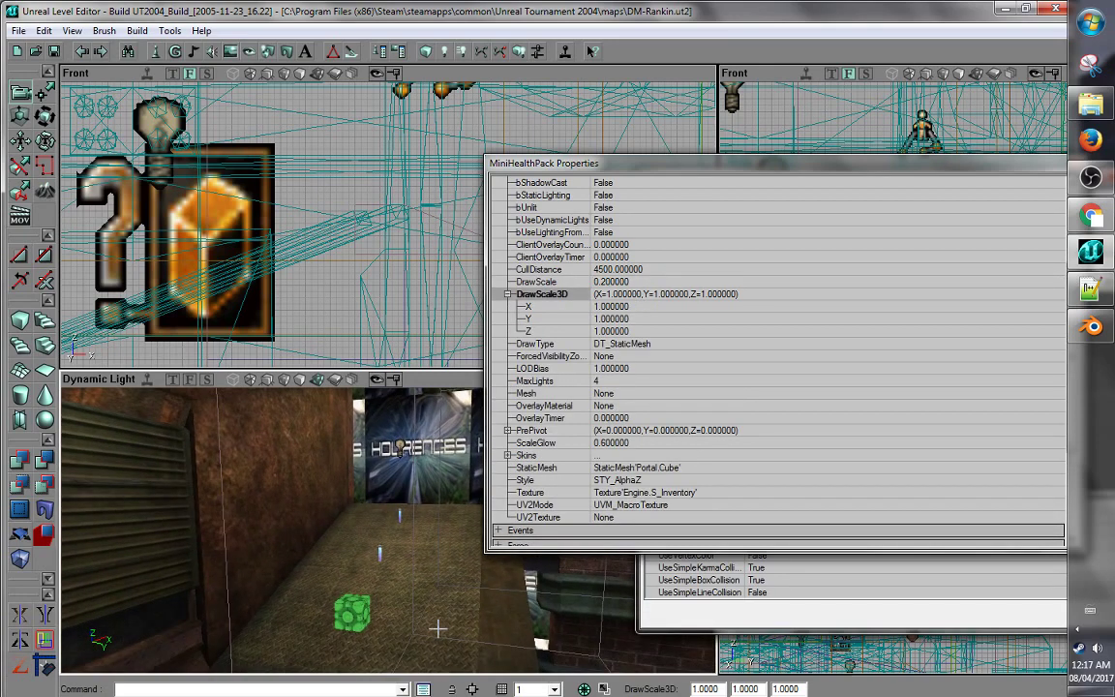
right_click_drag(438, 629, 438, 610)
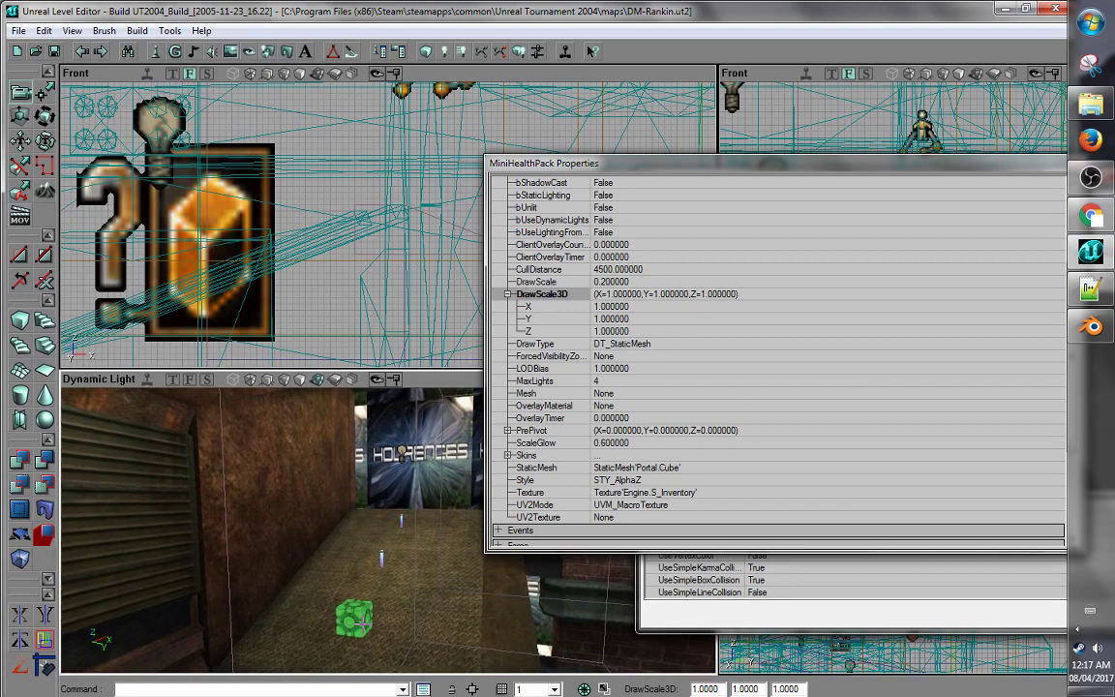
left_click_drag(437, 610, 401, 637)
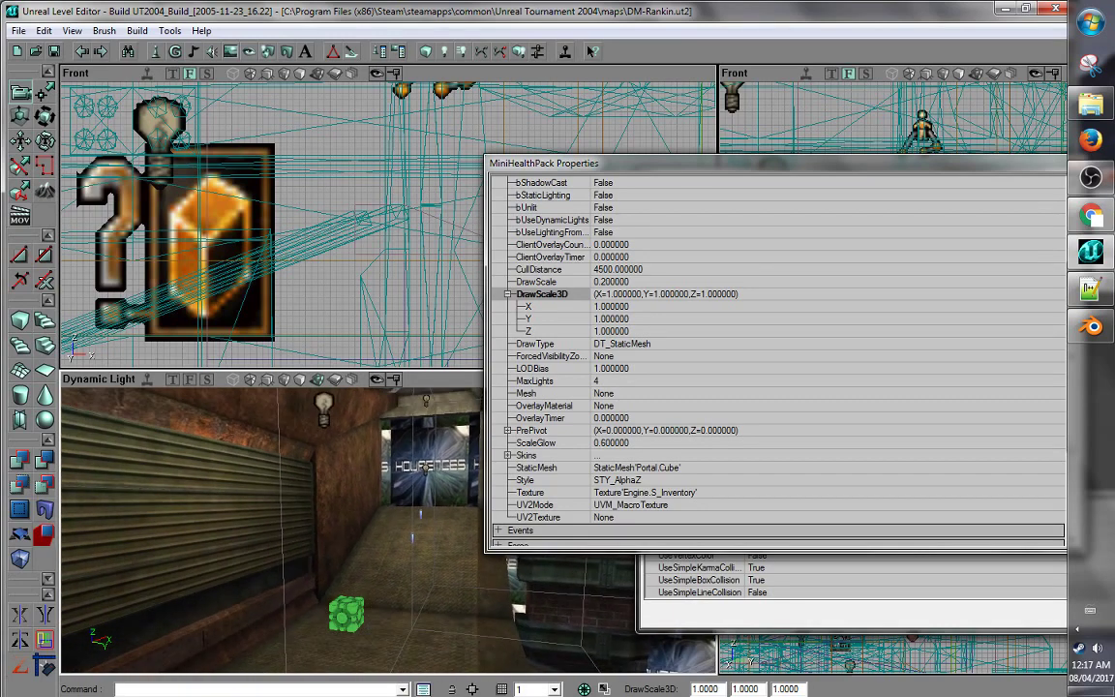
right_click_drag(419, 635, 420, 633)
left_click_drag(420, 632, 420, 651)
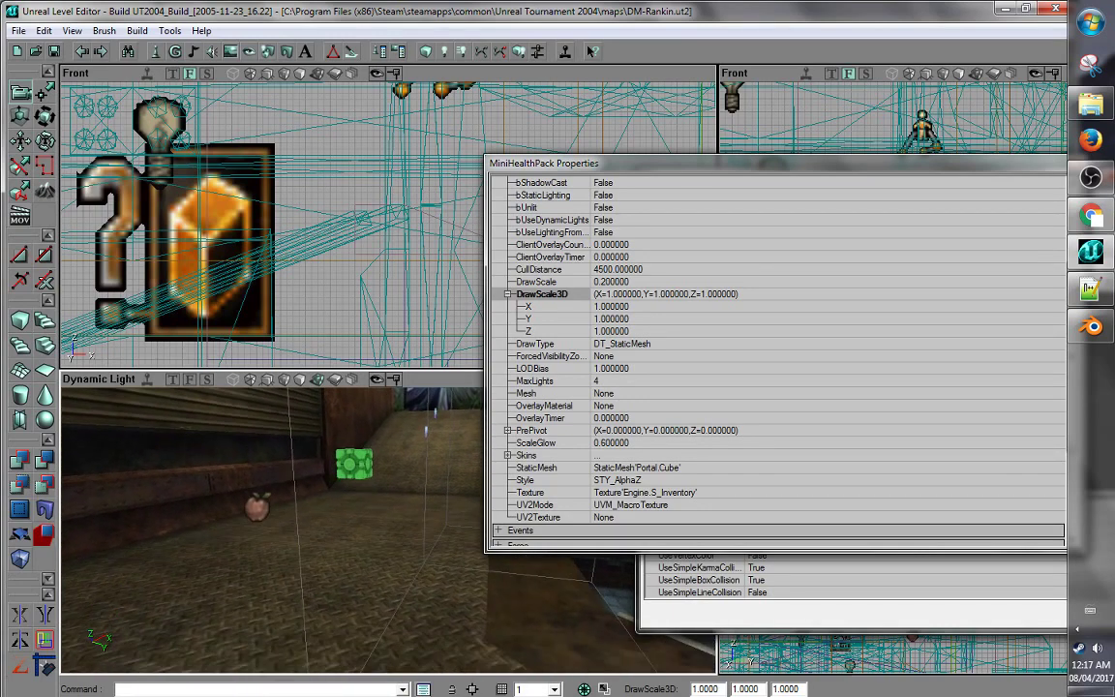
right_click_drag(420, 650, 424, 602)
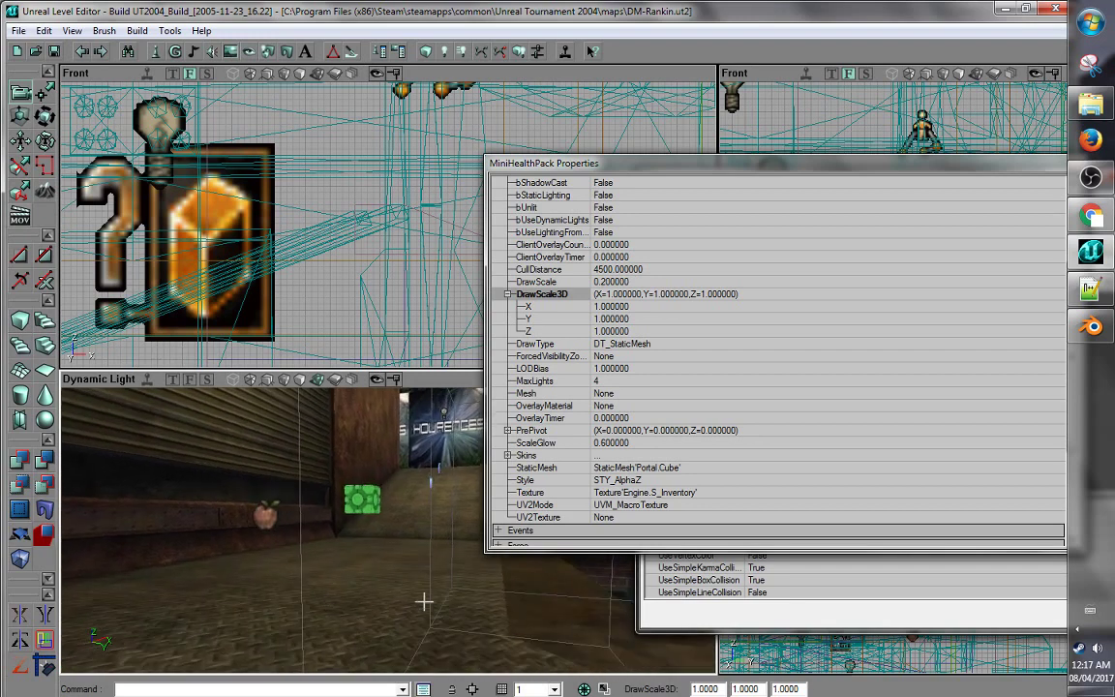
left_click(607, 282)
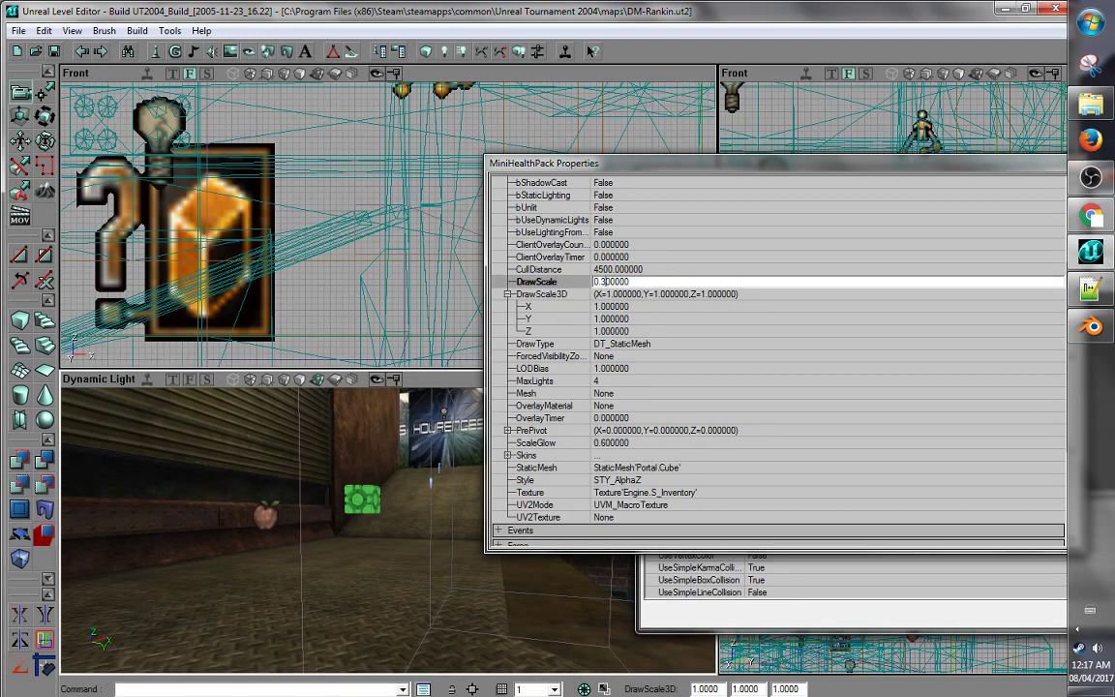
left_click(693, 383)
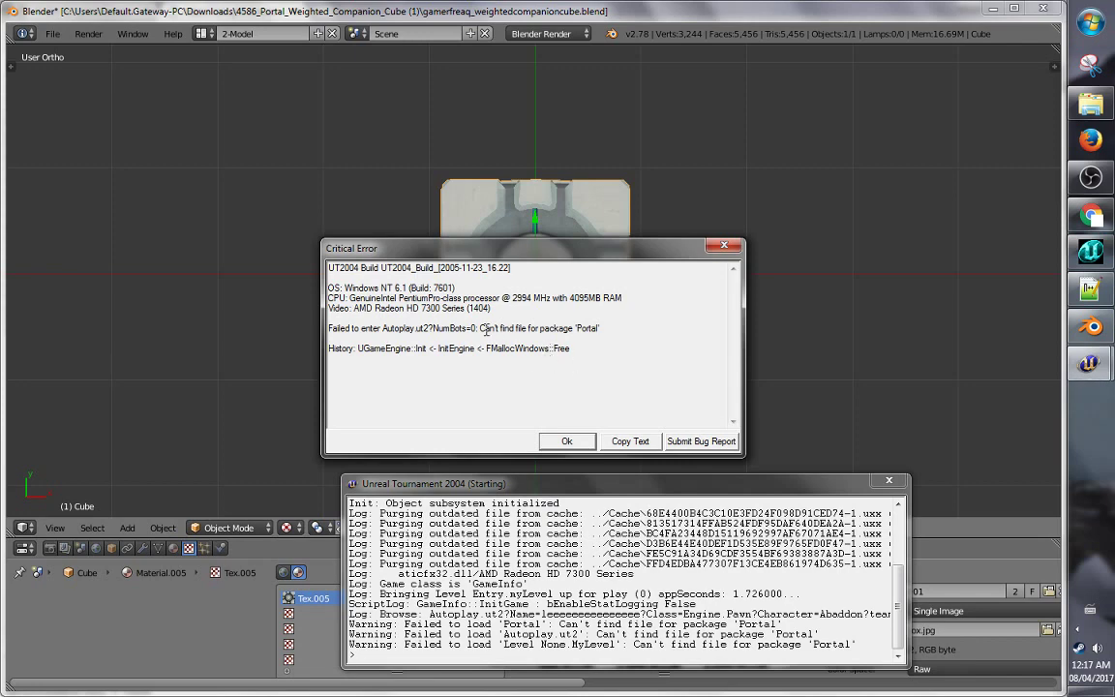
- Dismiss the critical error, switch to Unreal Level Editor and save the static mesh package as Portal in the StaticMeshes folder
left_click(564, 443)
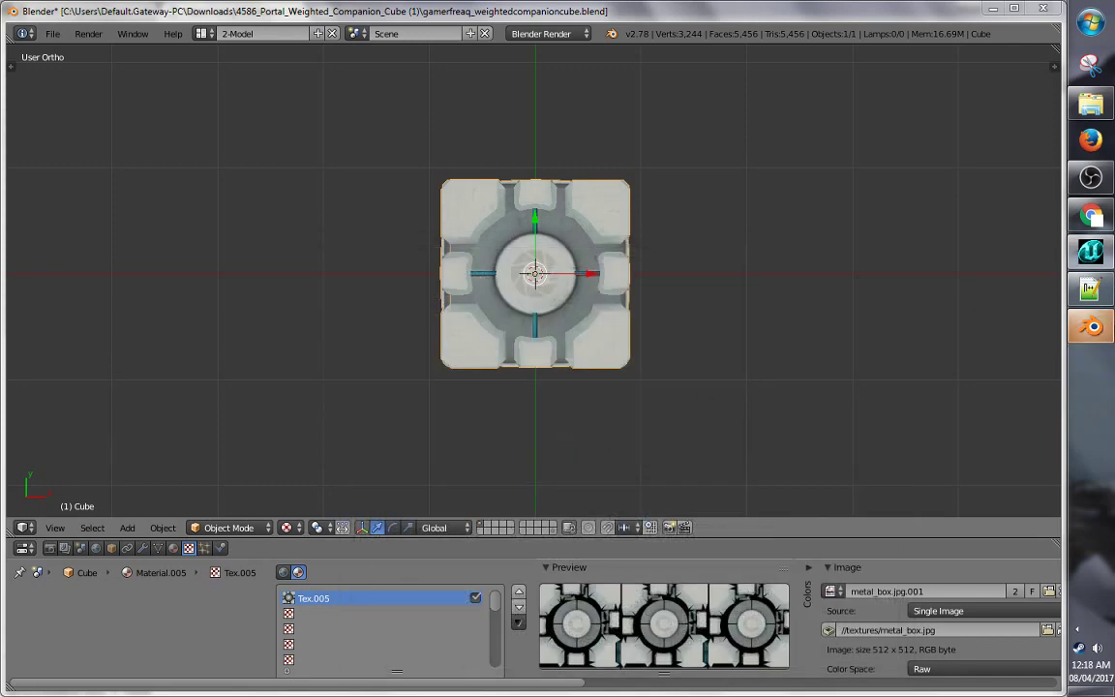
left_click(1091, 260)
left_click_drag(760, 165, 351, 71)
left_click_drag(784, 179, 623, 185)
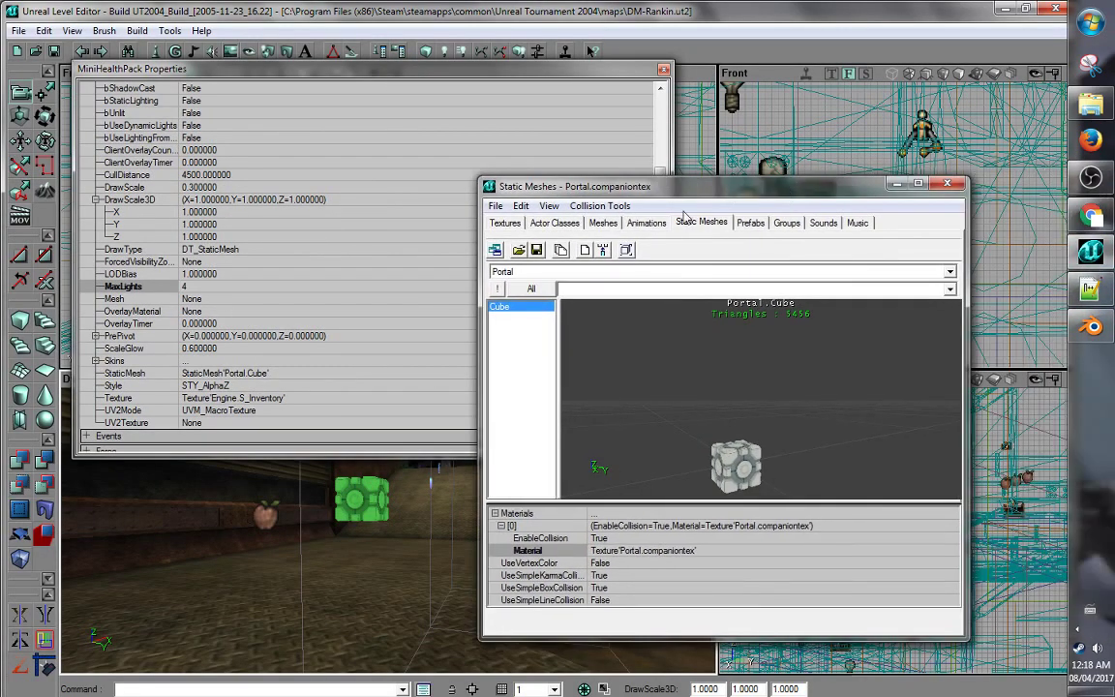
left_click(495, 206)
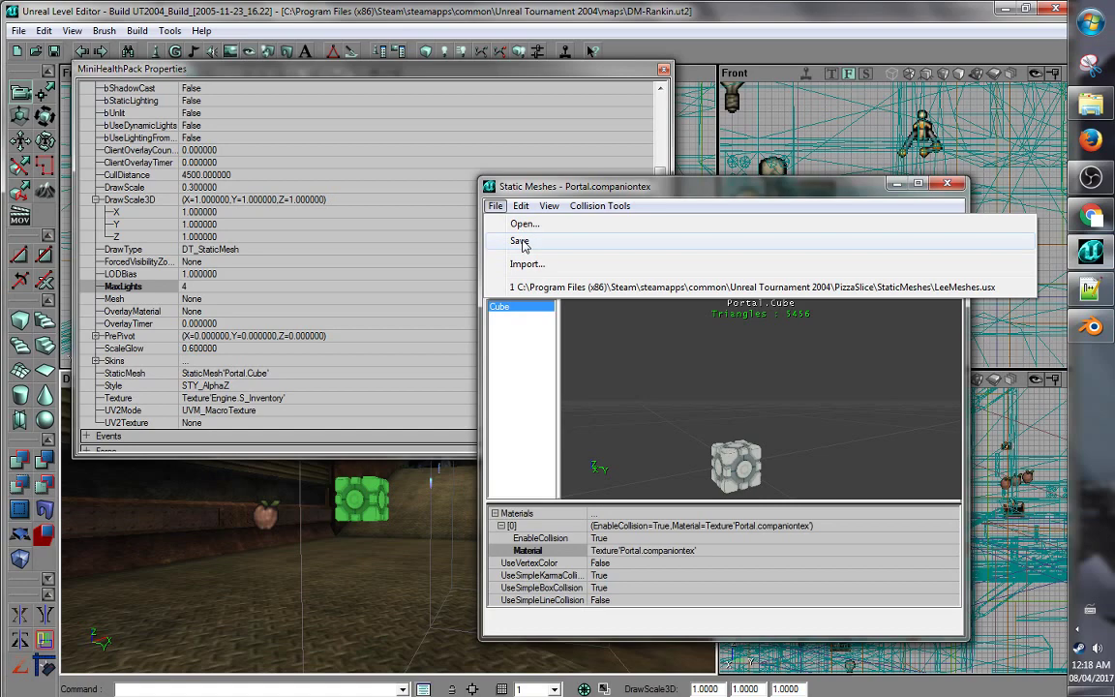
left_click(521, 242)
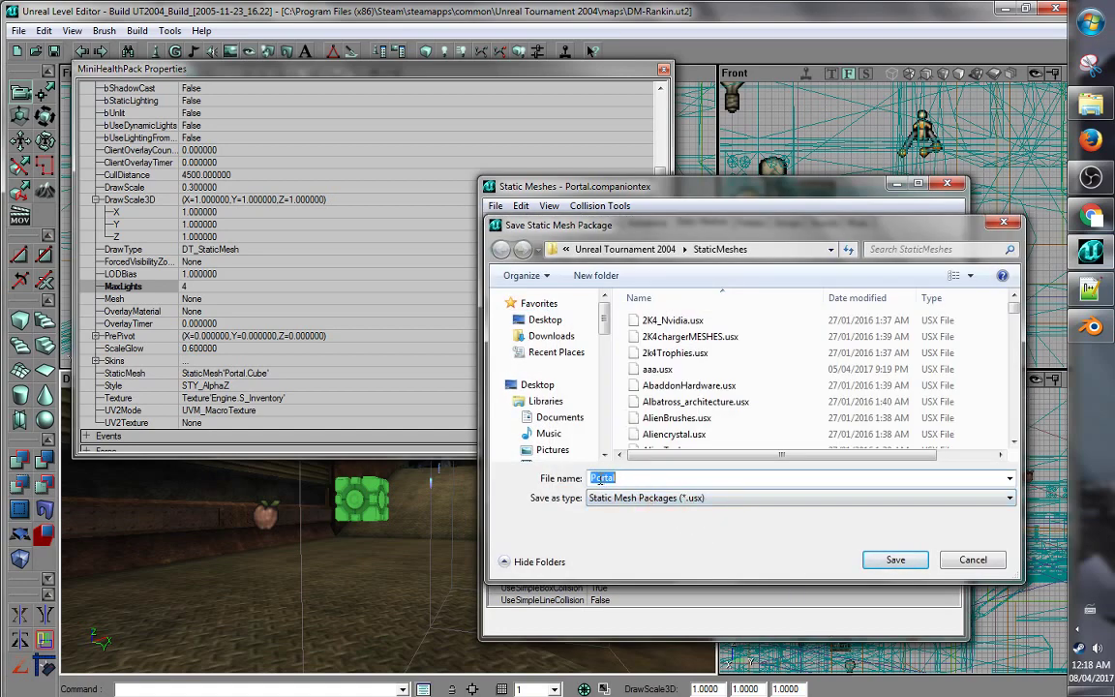
left_click(883, 560)
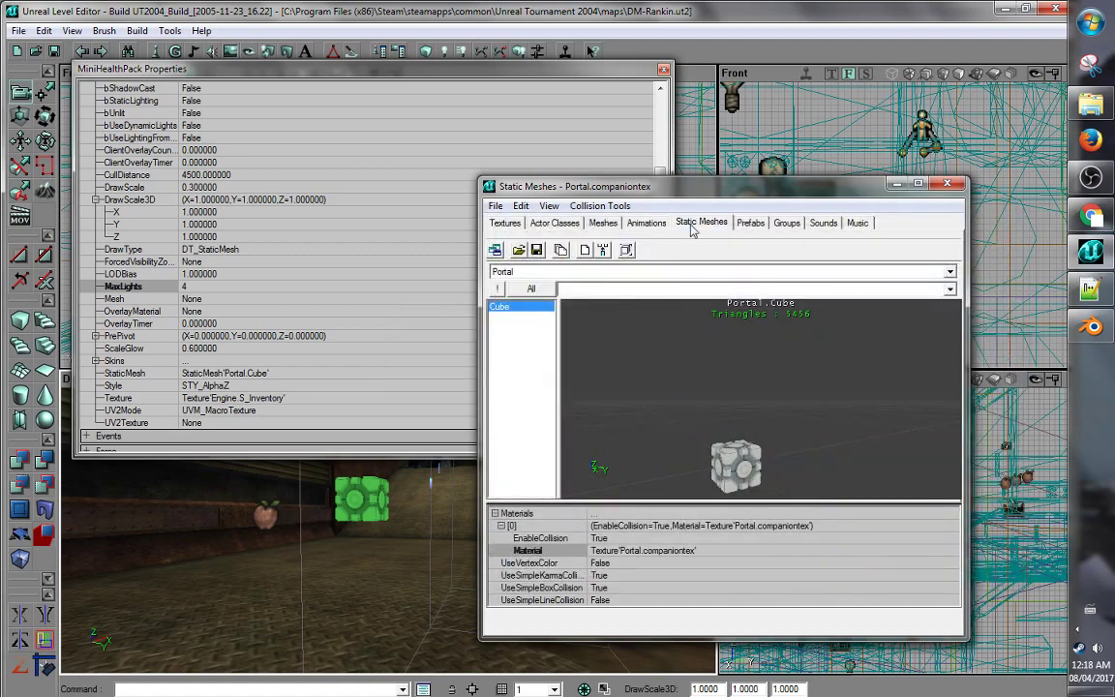
left_click_drag(676, 198, 743, 165)
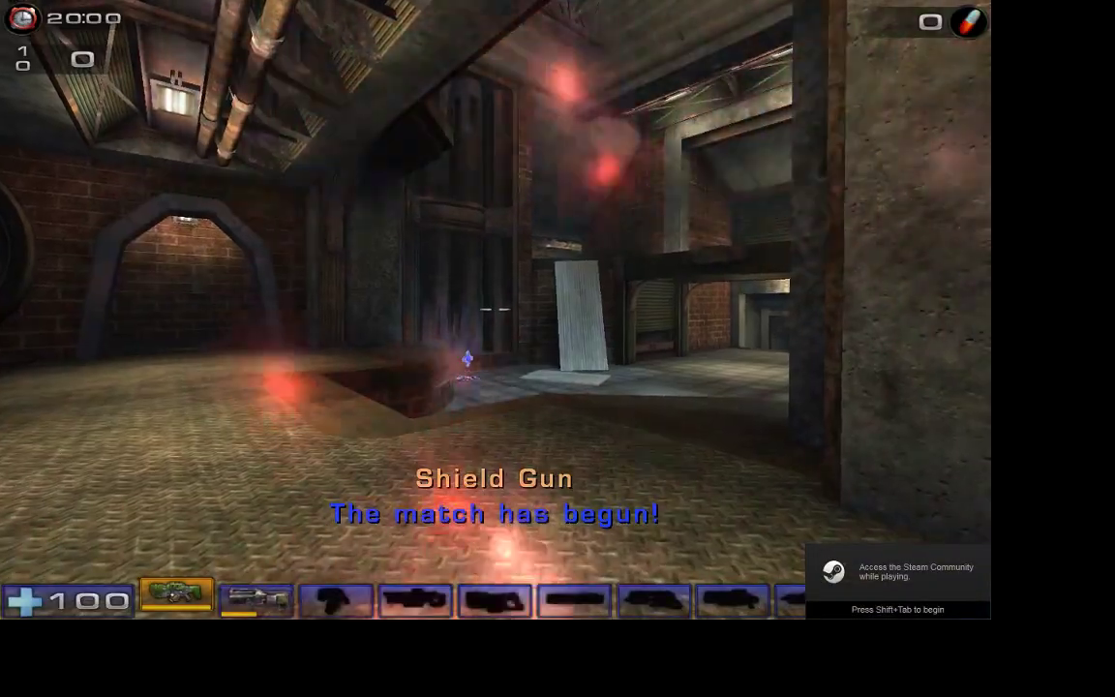
- Run through the DM-Rankin test match to check the companion cube pickup in the game
key("w")
key("w")
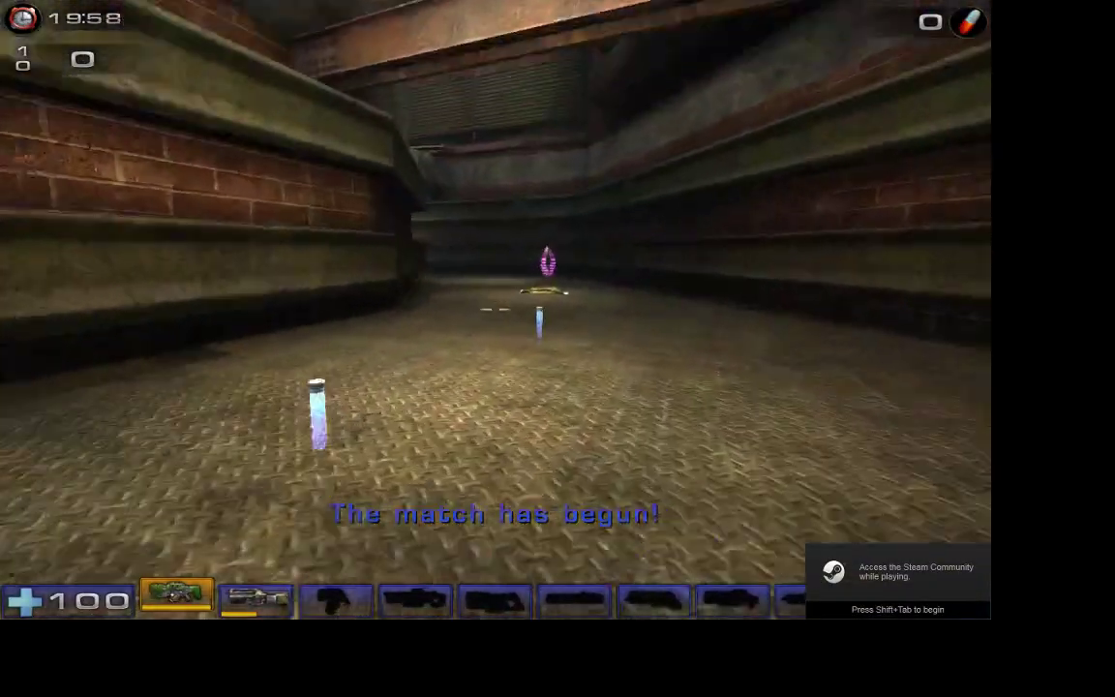
key("w")
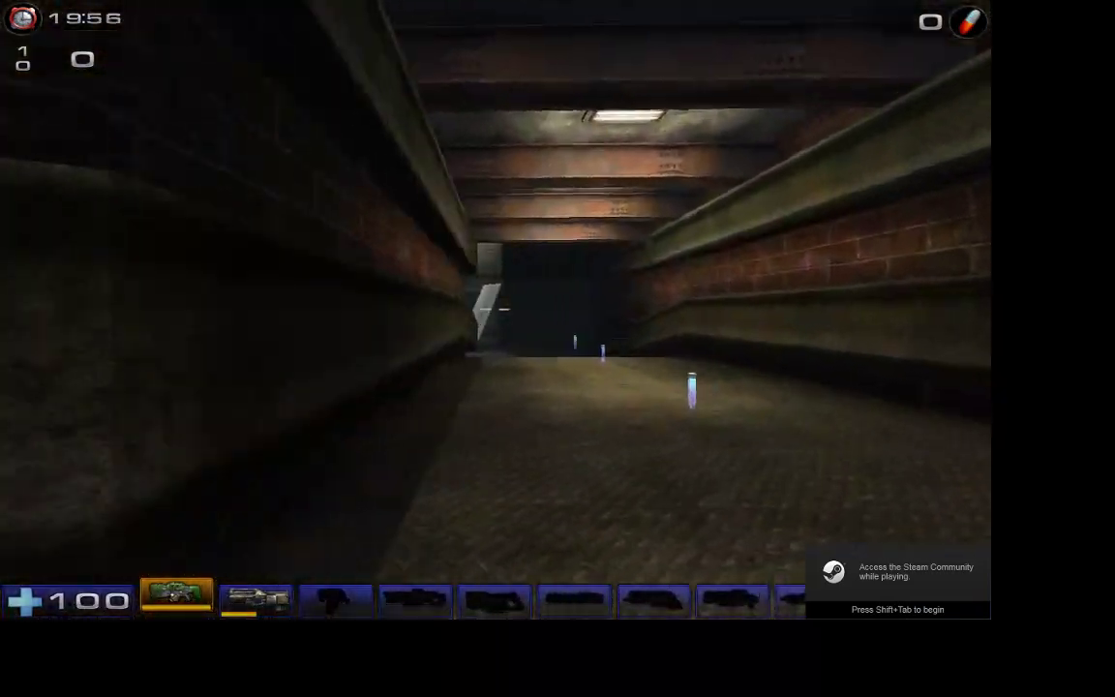
key("w")
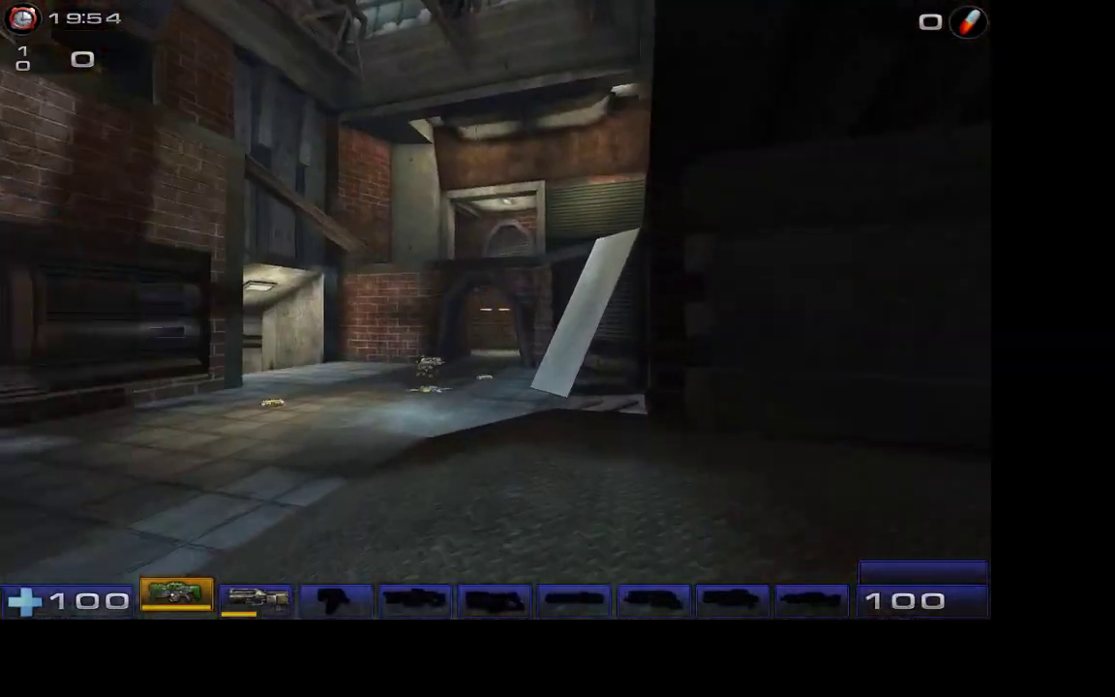
key("w")
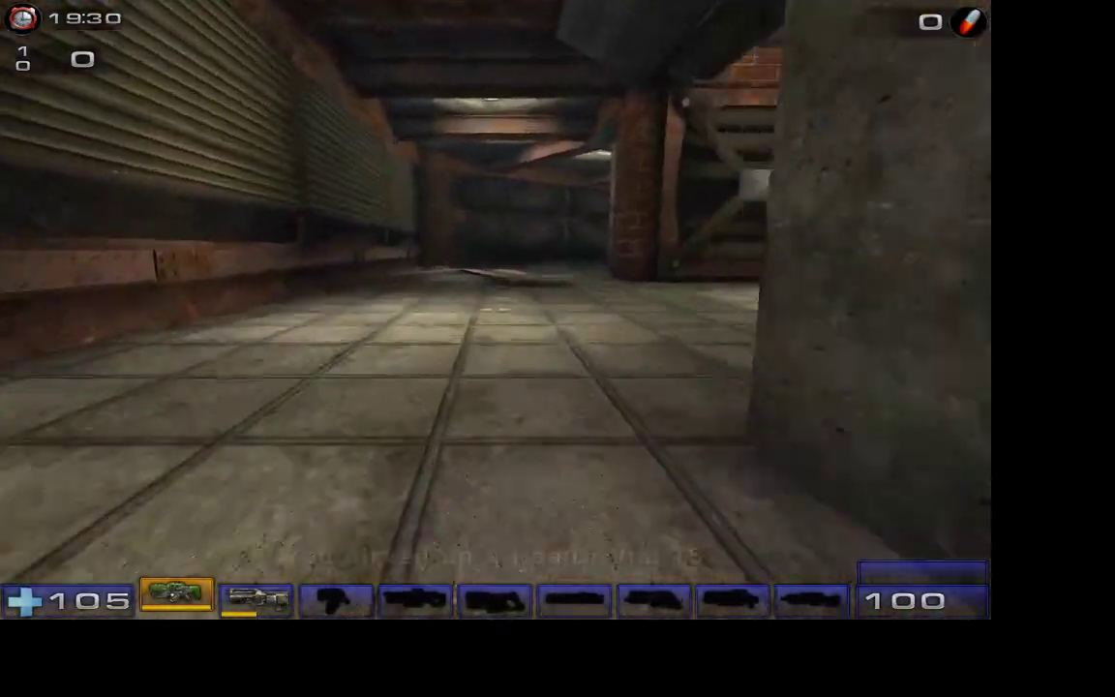
key("w")
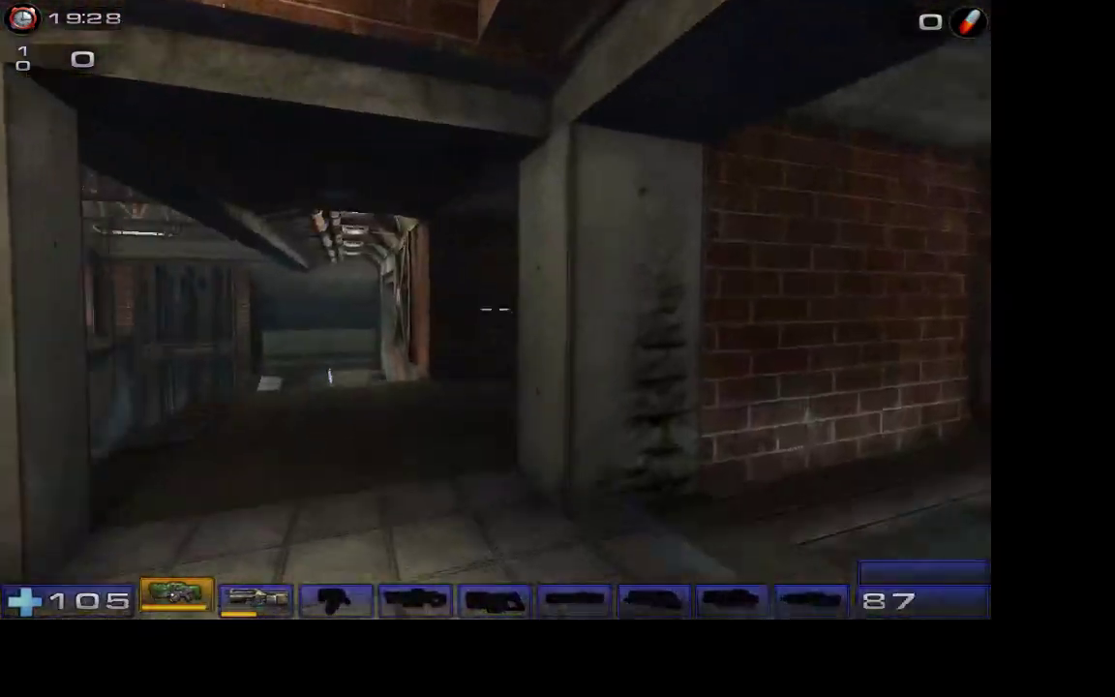
key("w")
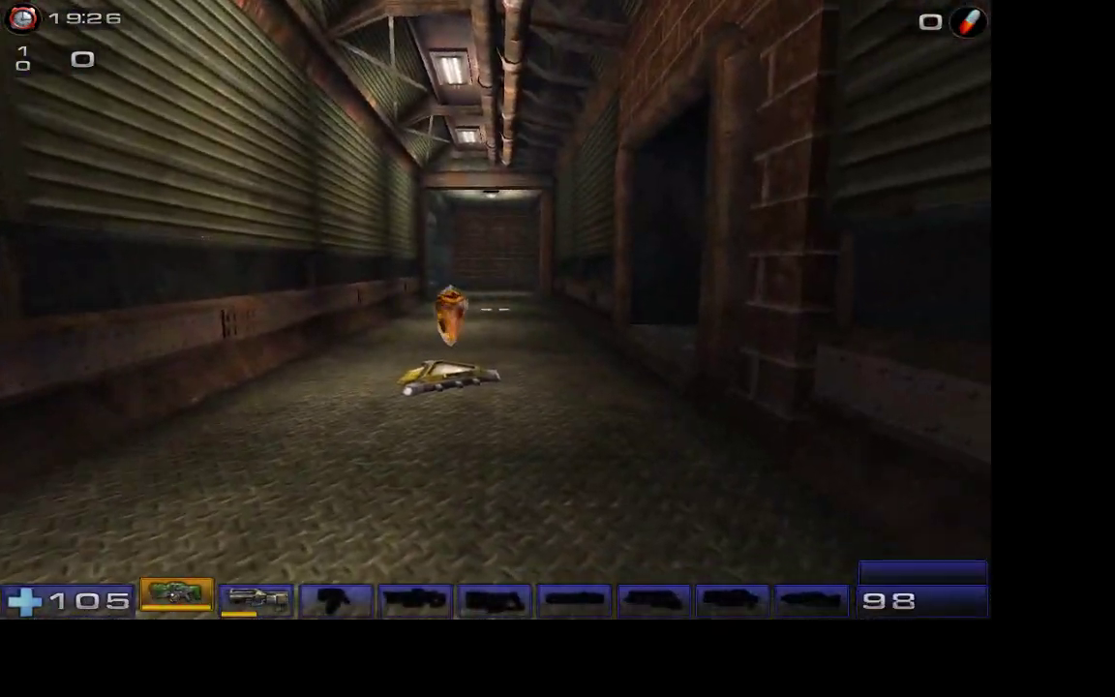
- Quit the test match with the console command quit
key("grave")
type("quit")
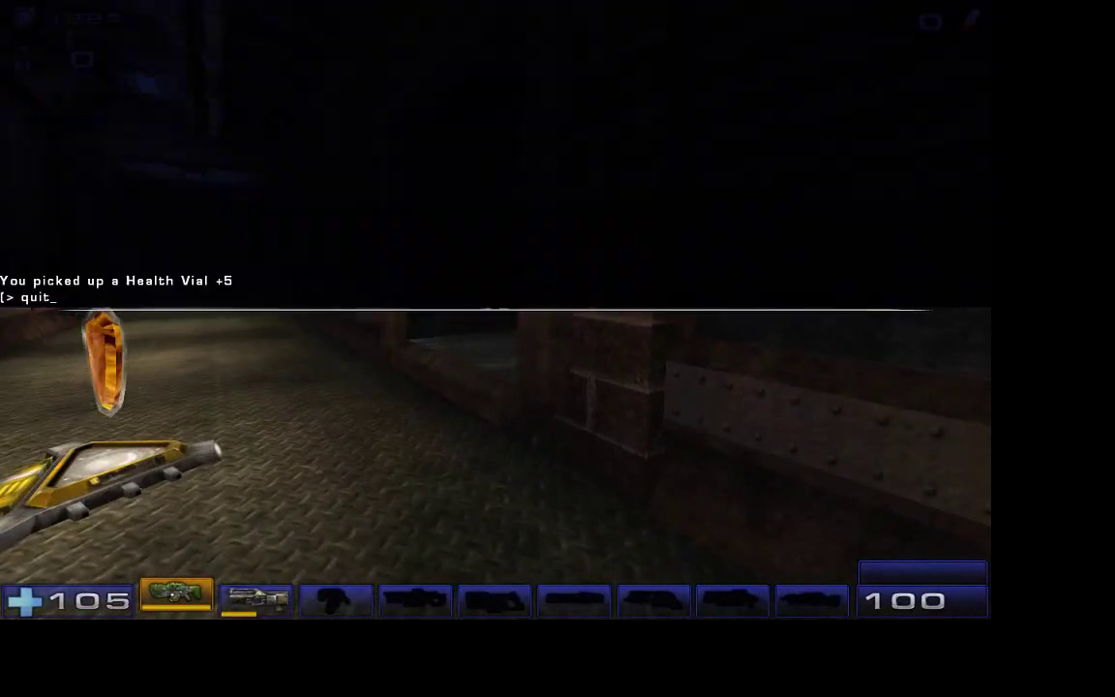
key("Return")
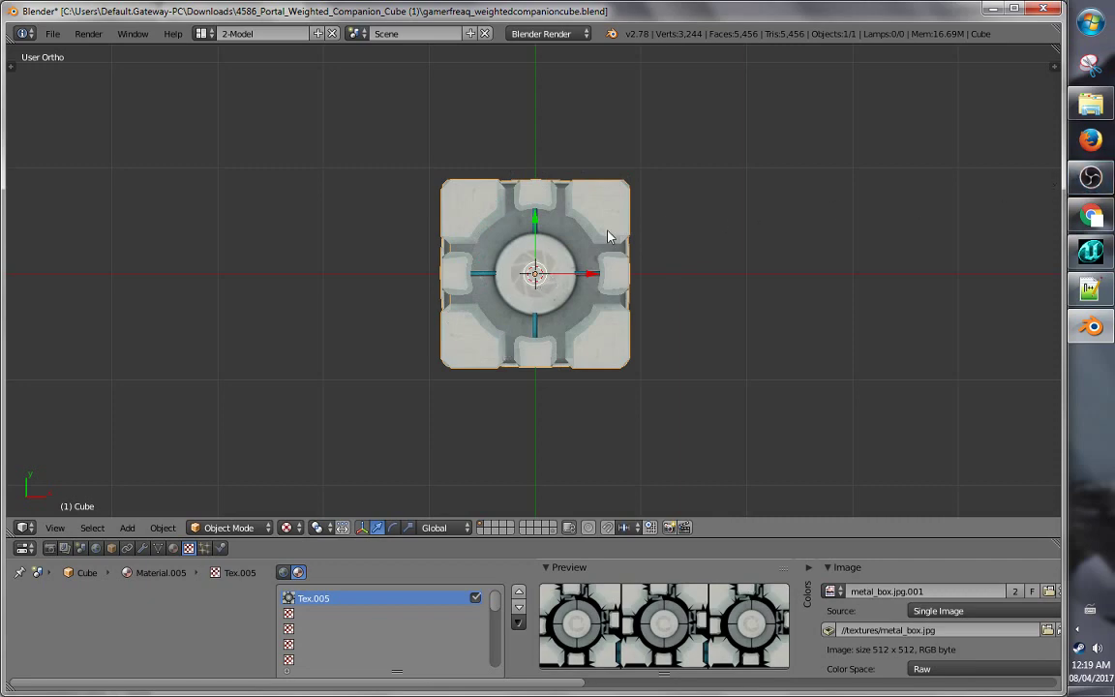
- Switch to Unreal Level Editor and inspect the textured Portal cube from the front in the static mesh preview
left_click(1091, 254)
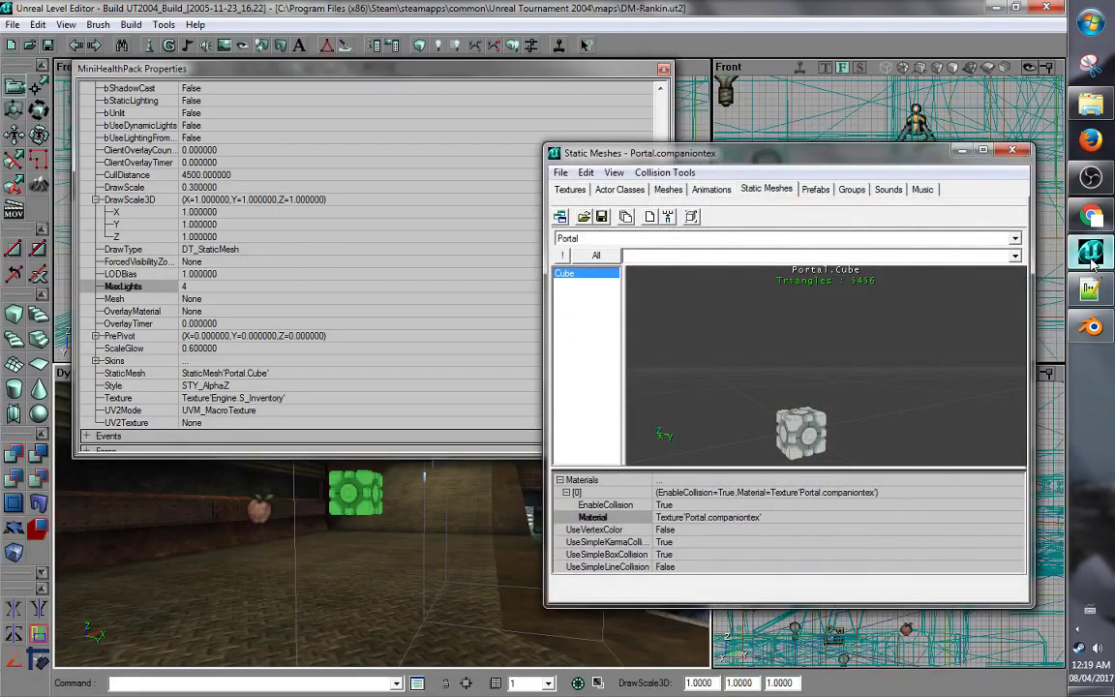
left_click_drag(840, 438, 857, 386)
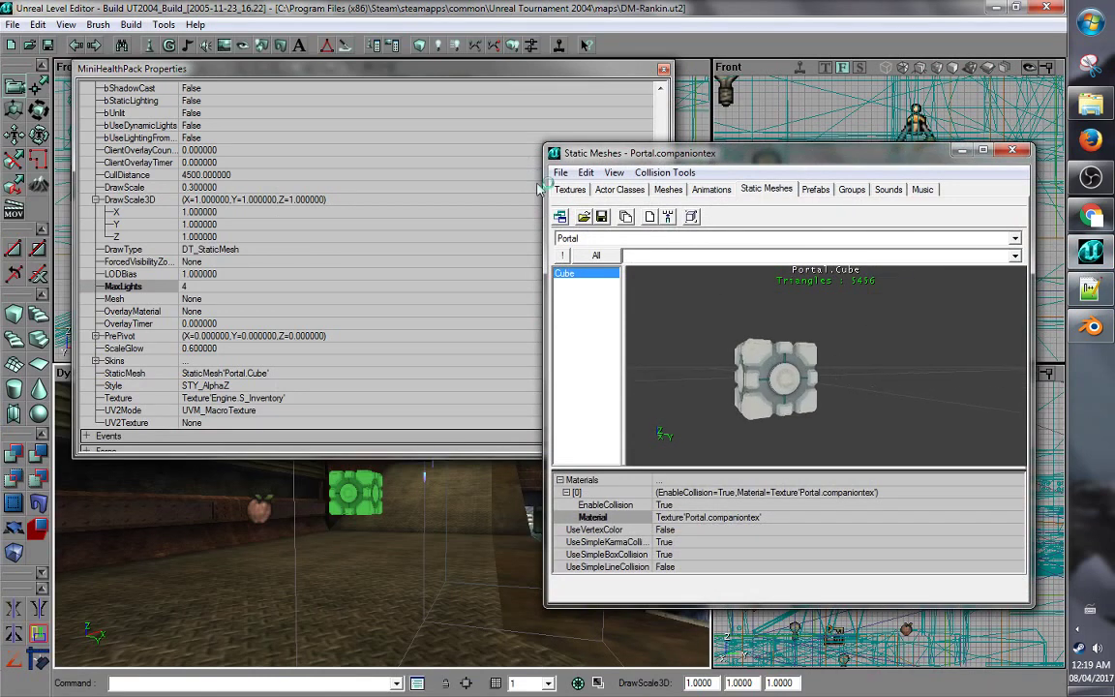
left_click(572, 189)
left_click(765, 190)
left_click_drag(870, 434, 870, 431)
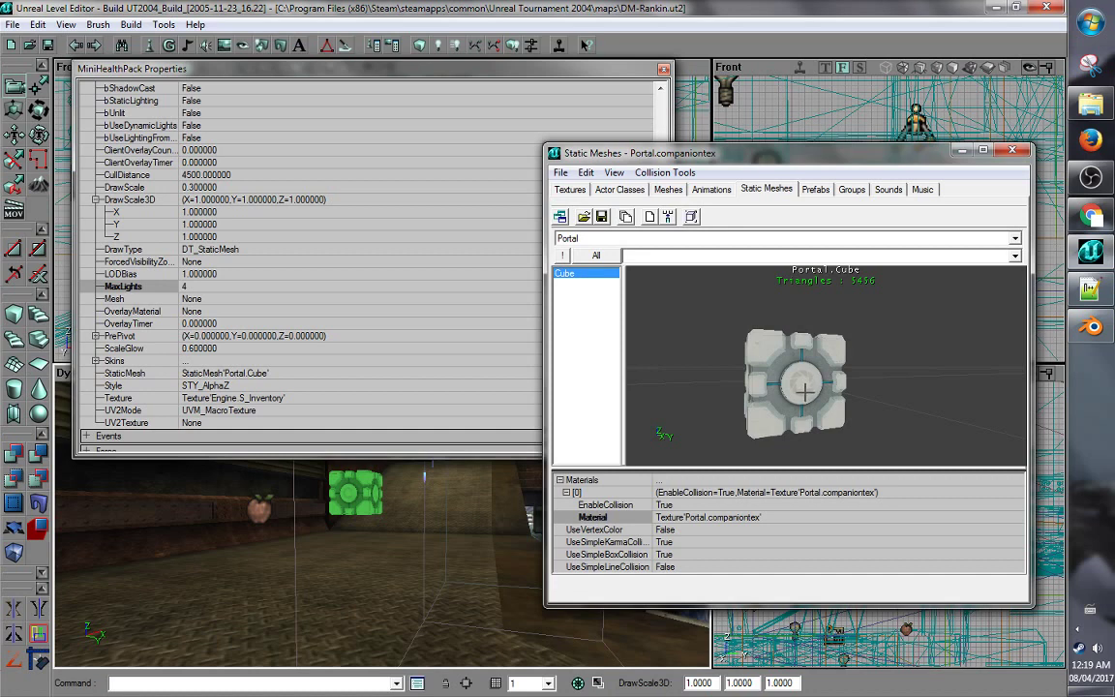
- Browse the CoreBreachGroup textures of the ONSstructureTextures package and select coreBreachACCRETIONblue
left_click(572, 190)
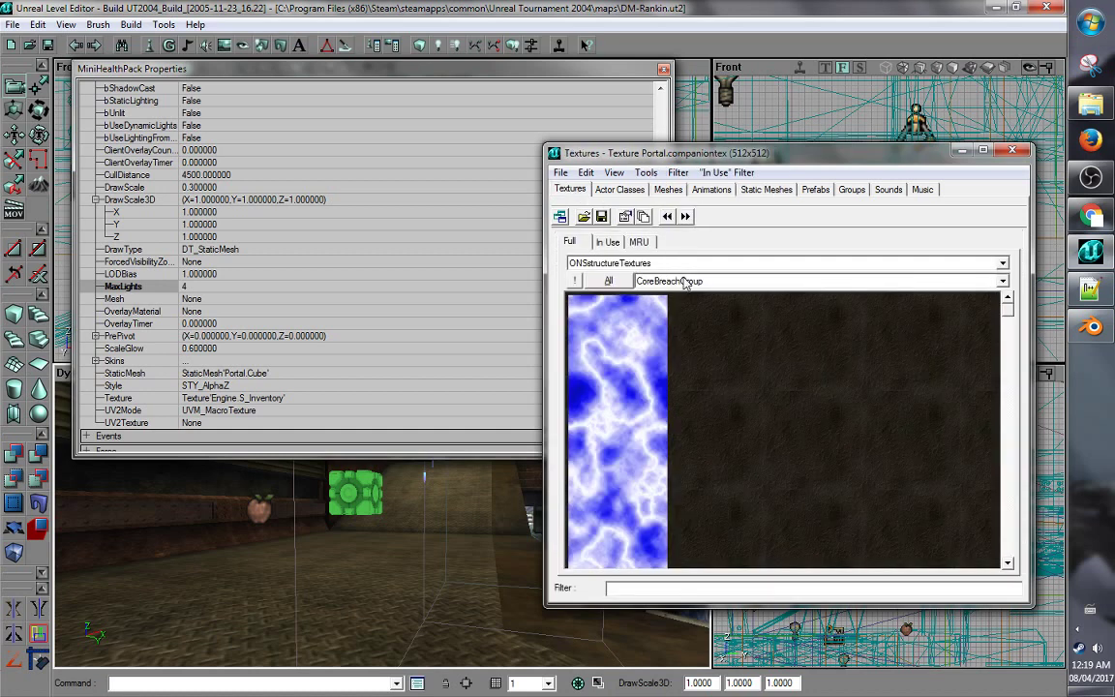
left_click(647, 281)
left_click(668, 298)
left_click(621, 343)
scroll(779, 400, "up", 1)
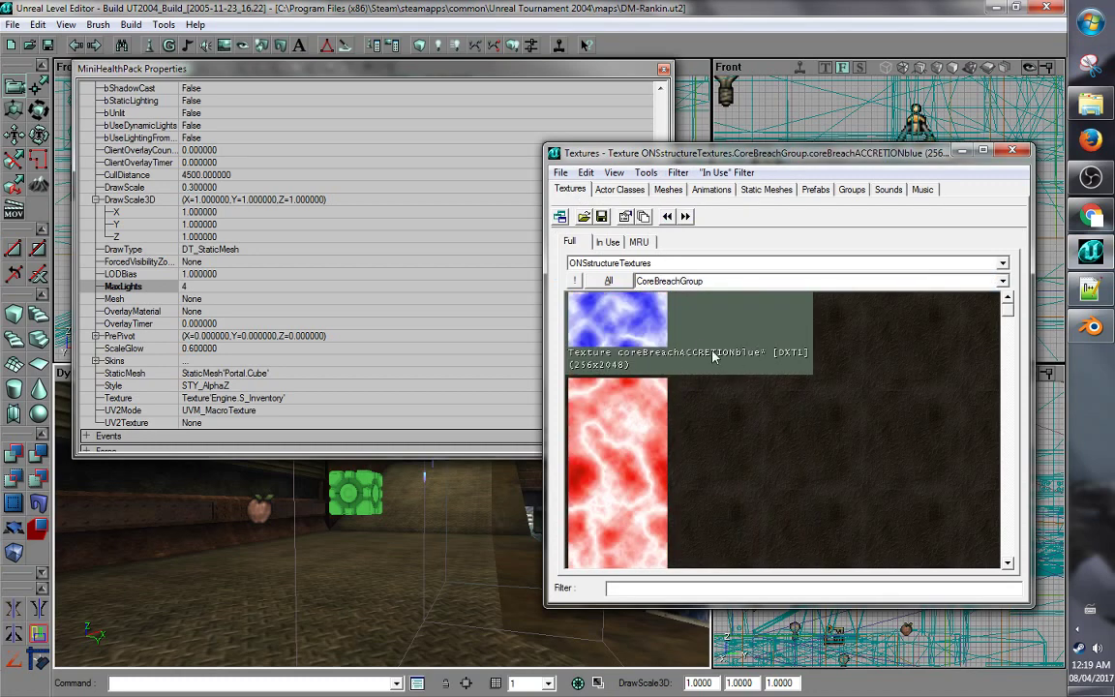
- Look through the PlayerPictures, Turrets and TowerTerrain texture packages for a different texture to try on the cube
left_click(590, 262)
left_click(649, 307)
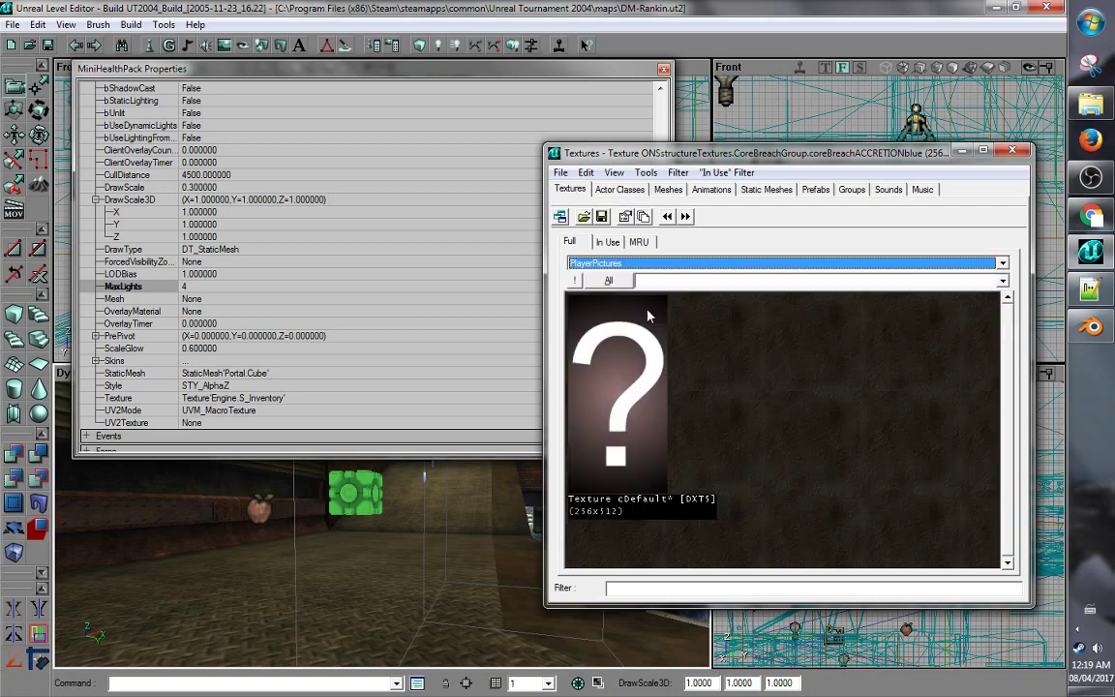
left_click(677, 262)
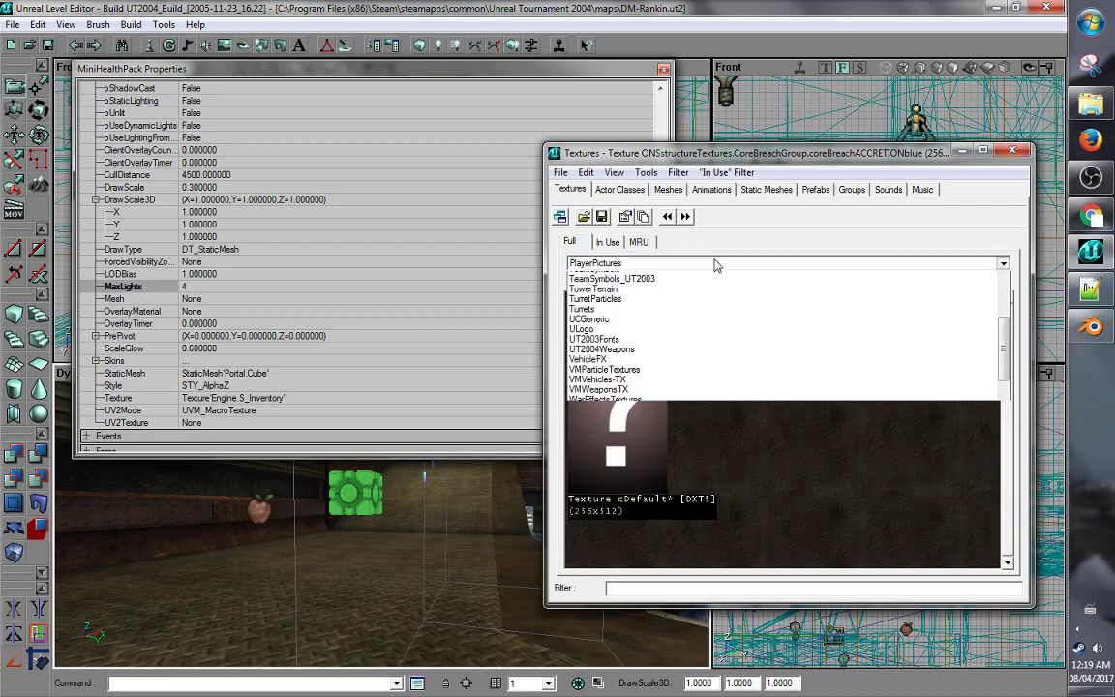
left_click(666, 469)
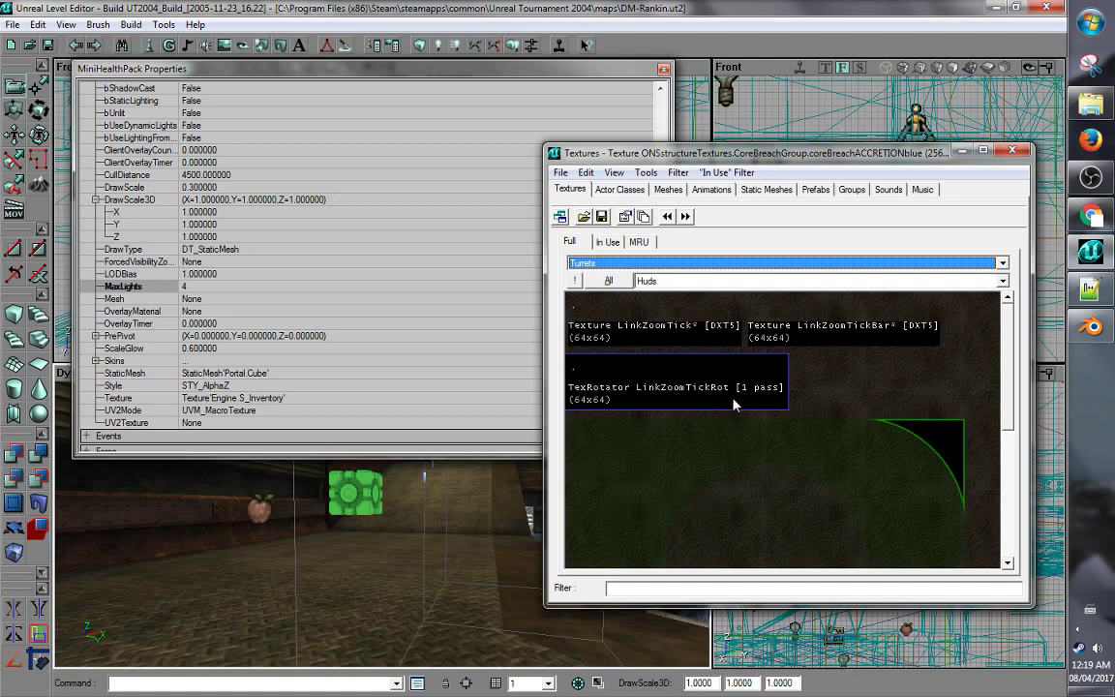
left_click(668, 325)
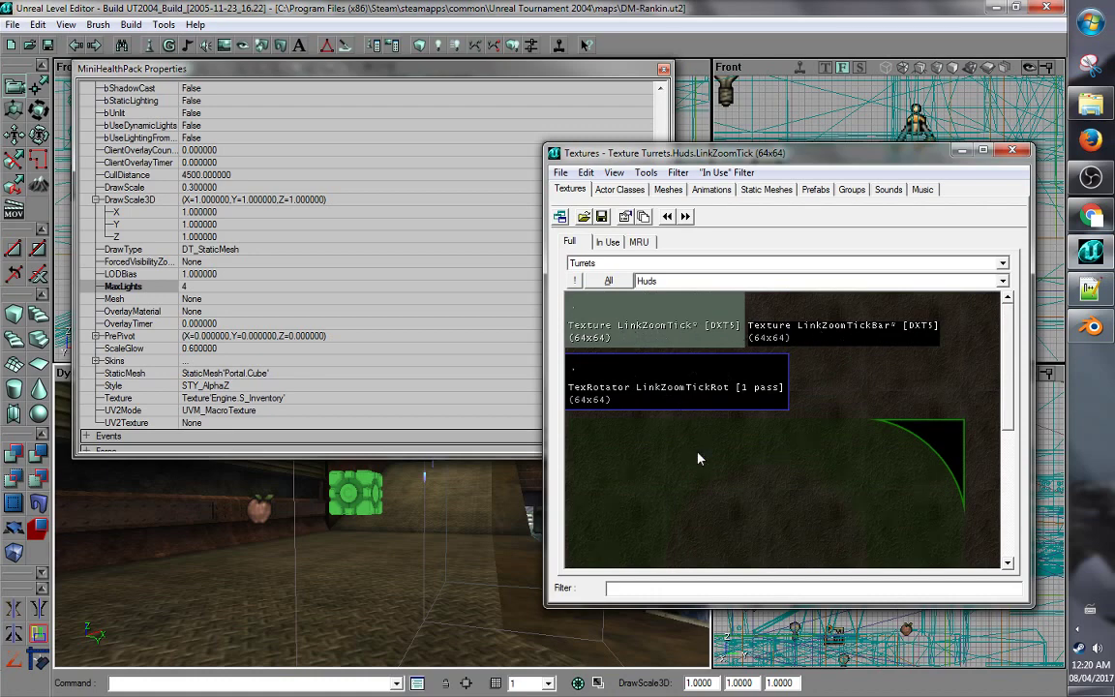
left_click(612, 263)
left_click(613, 291)
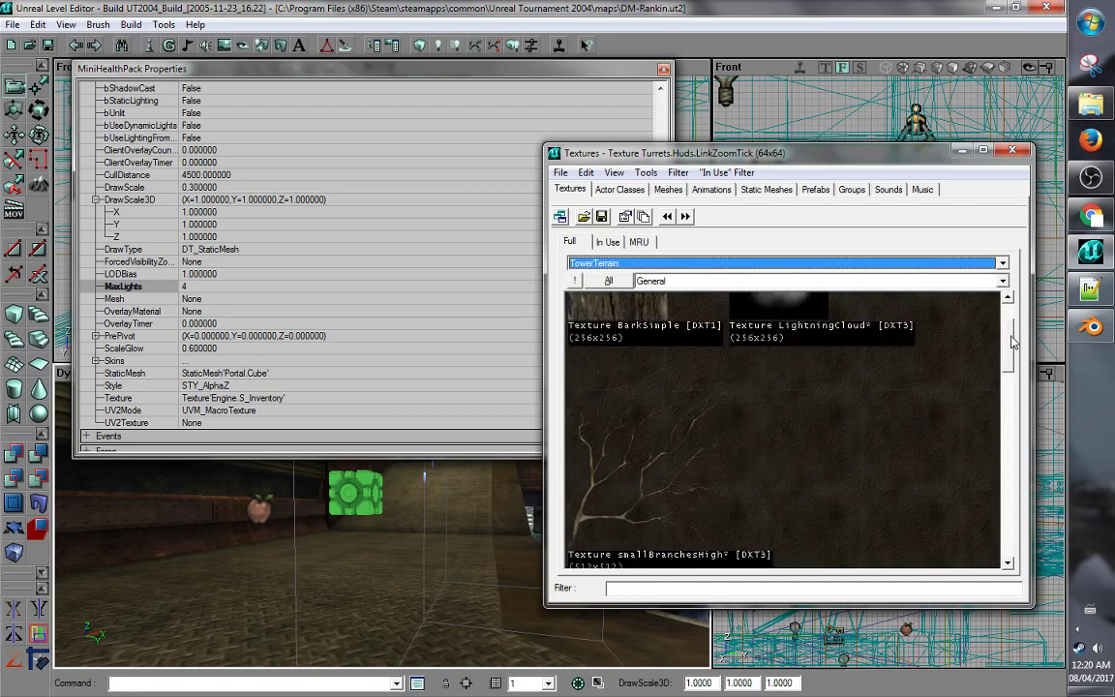
mouse_move(1091, 295)
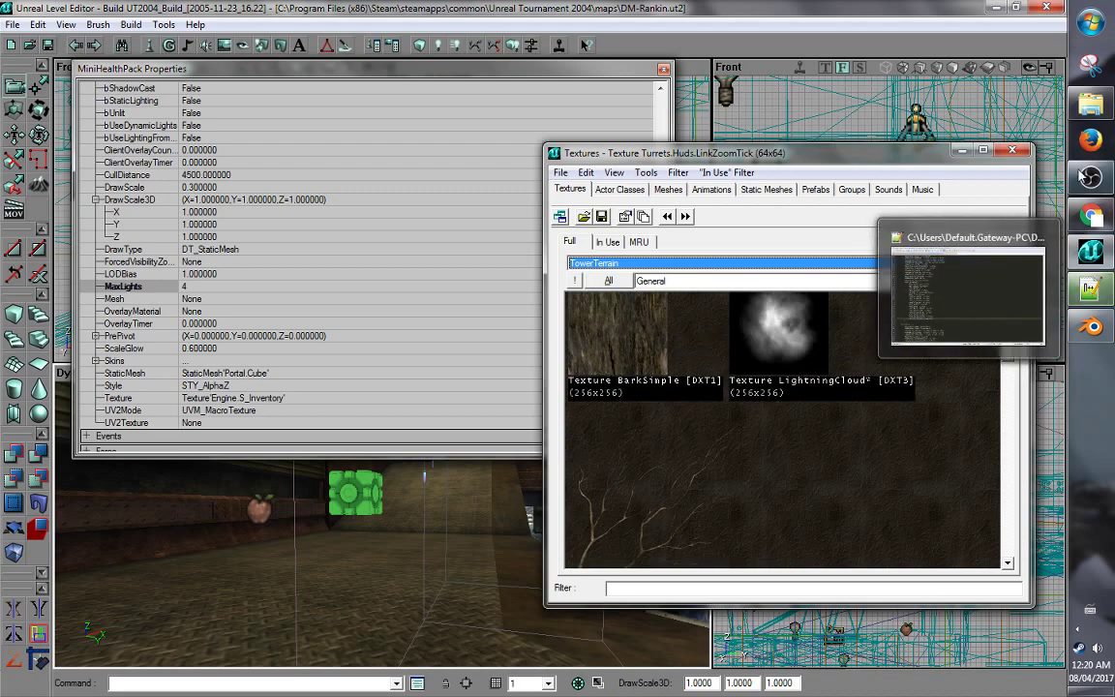
mouse_move(1096, 111)
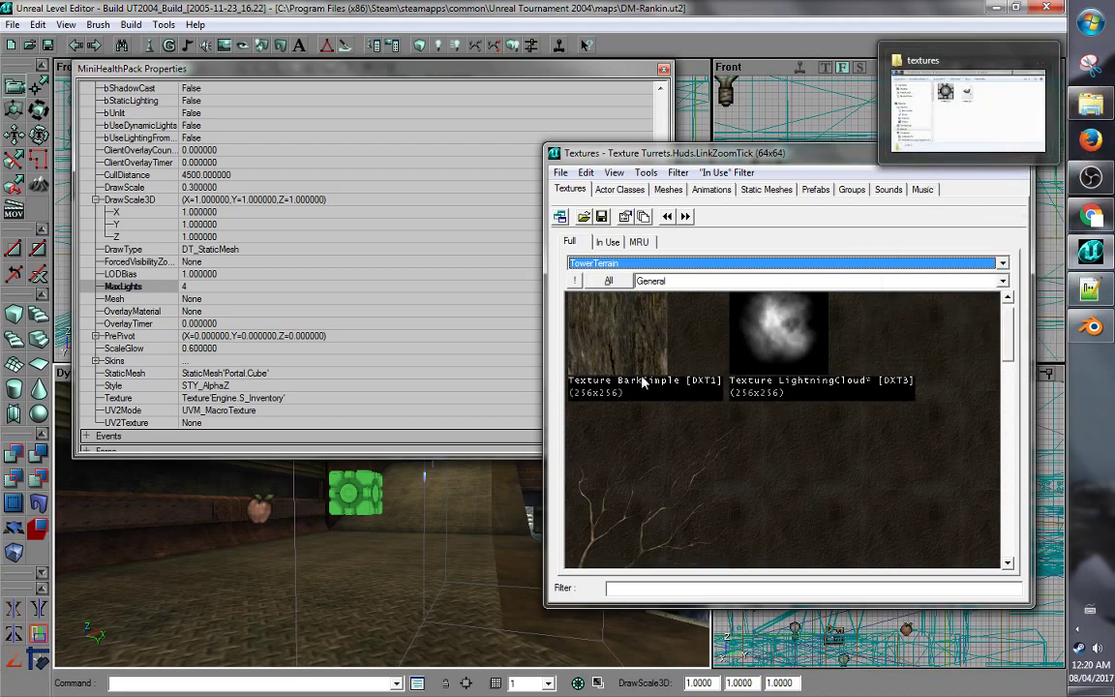
- Inspect the Portal cube static mesh with its companiontex material from an angled view above a corner
left_click(766, 189)
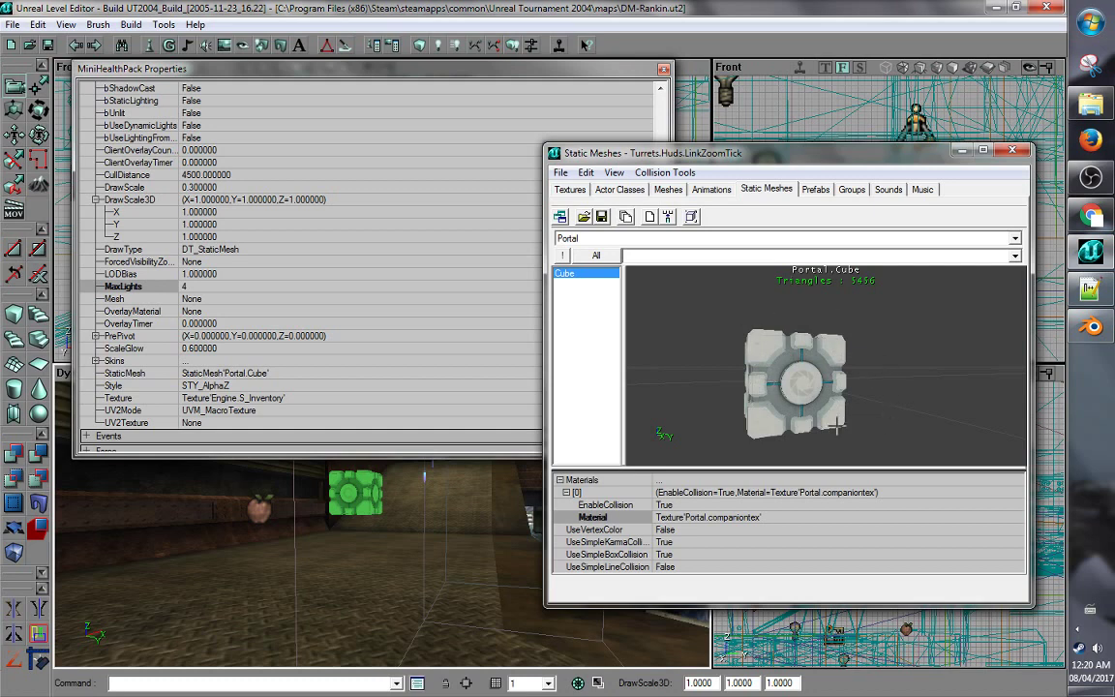
left_click_drag(876, 402, 848, 398)
right_click_drag(848, 399, 889, 397)
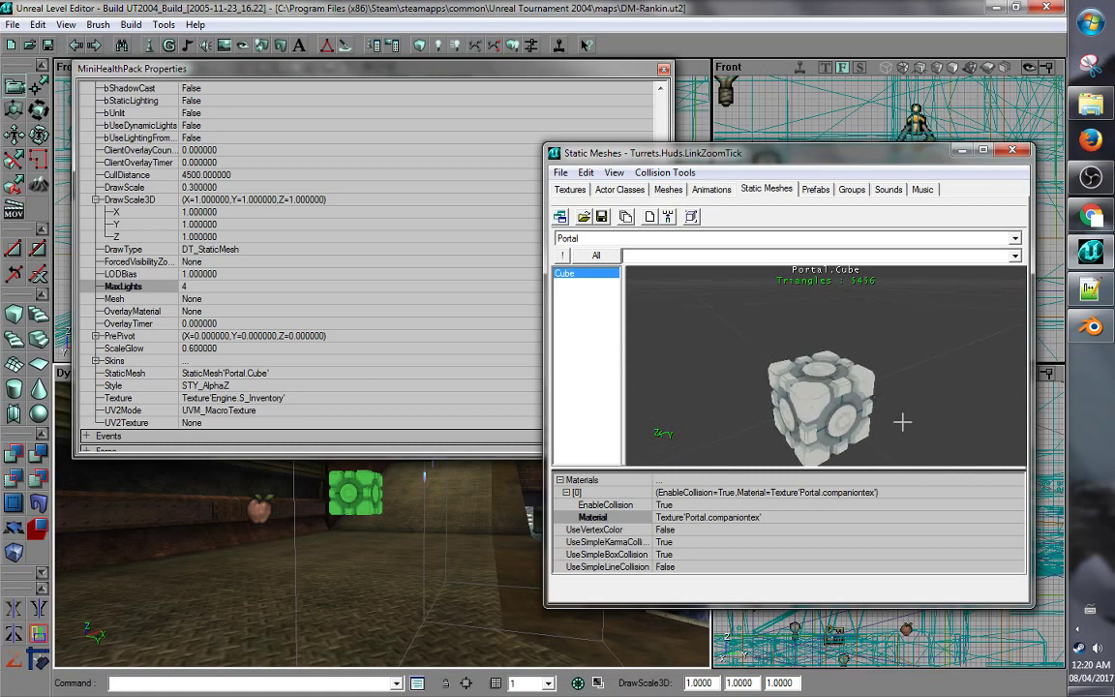
left_click_drag(903, 422, 908, 441)
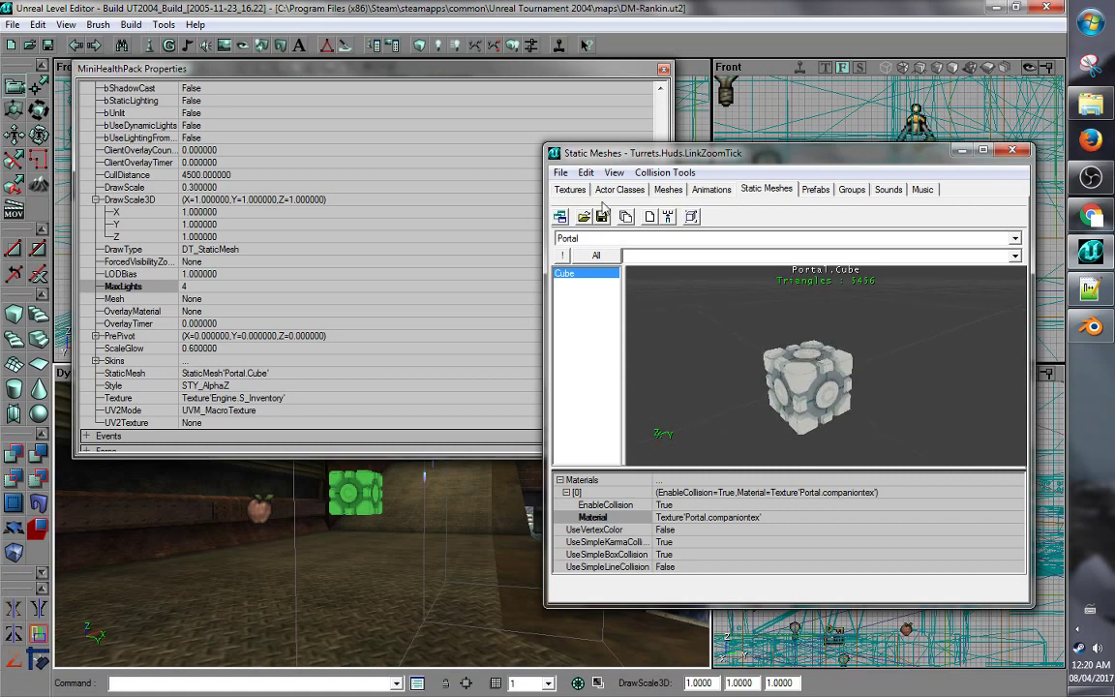
- Set the Portal cube's material to the BarkSimple texture from the General group of the TowerTerrain package
left_click(570, 188)
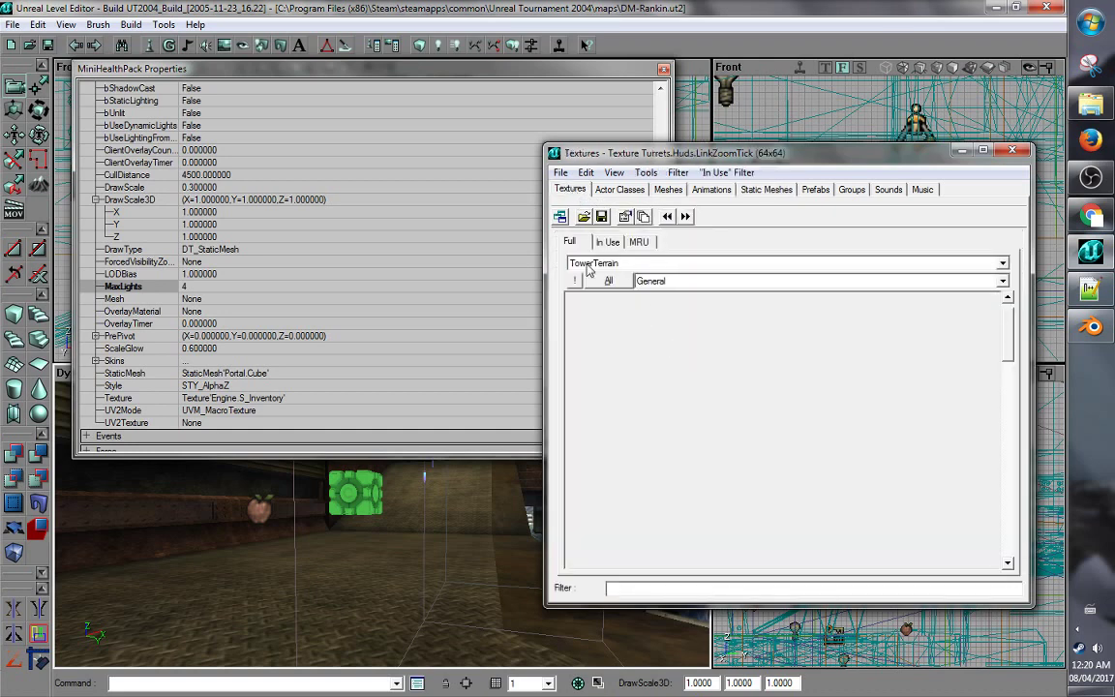
left_click(765, 190)
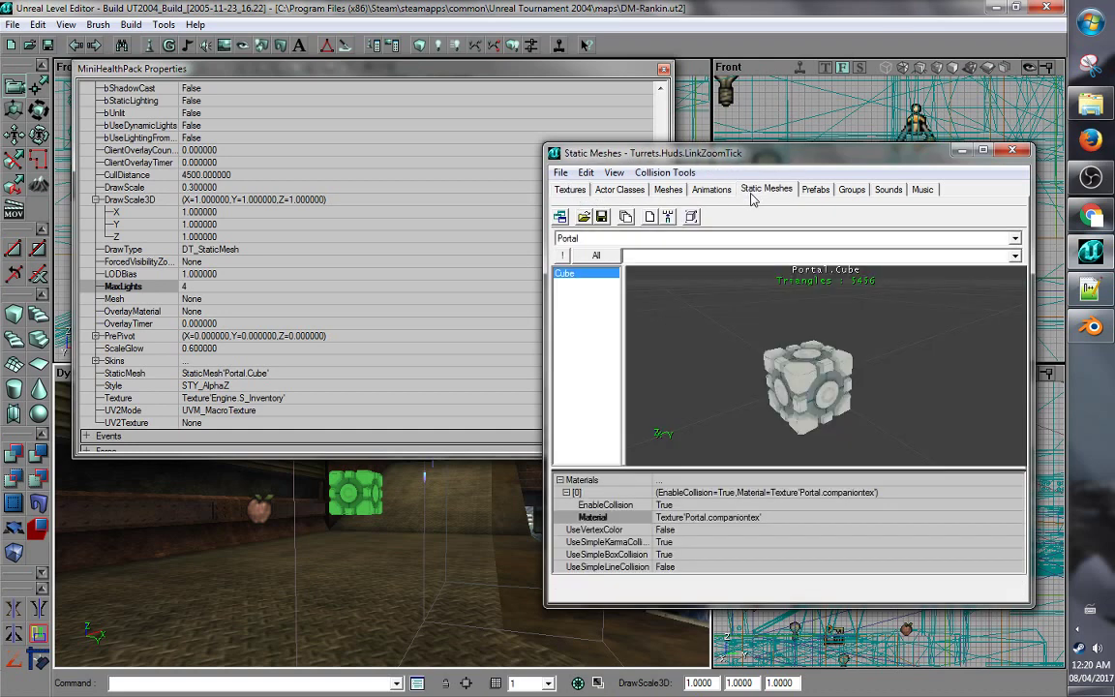
left_click(573, 193)
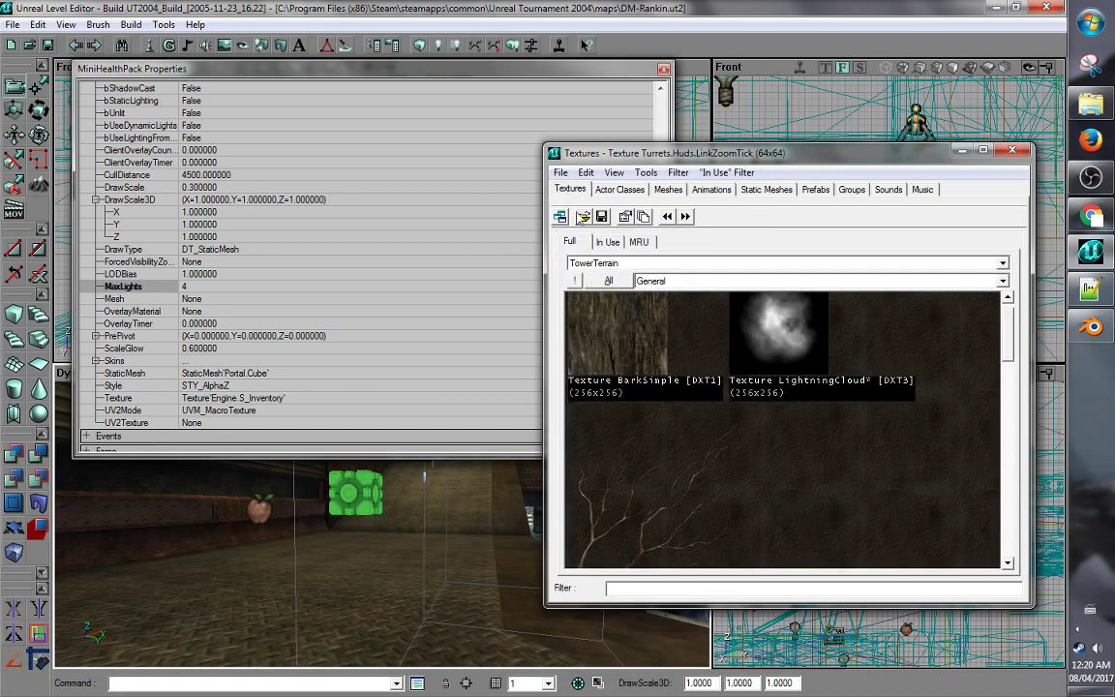
left_click(608, 351)
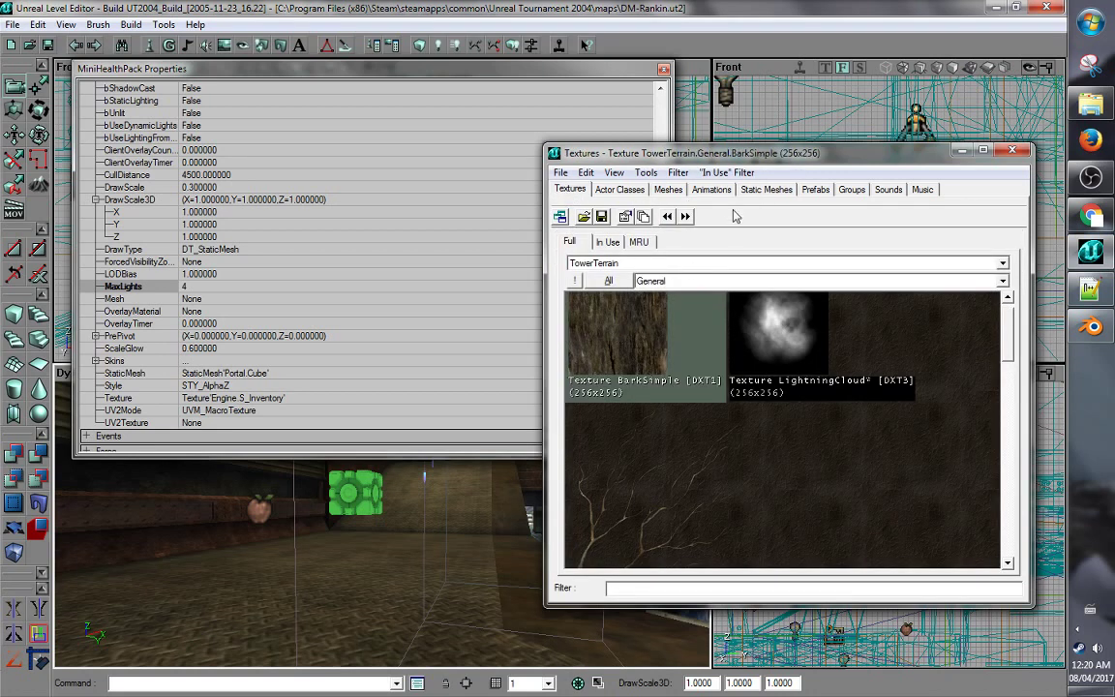
left_click(765, 190)
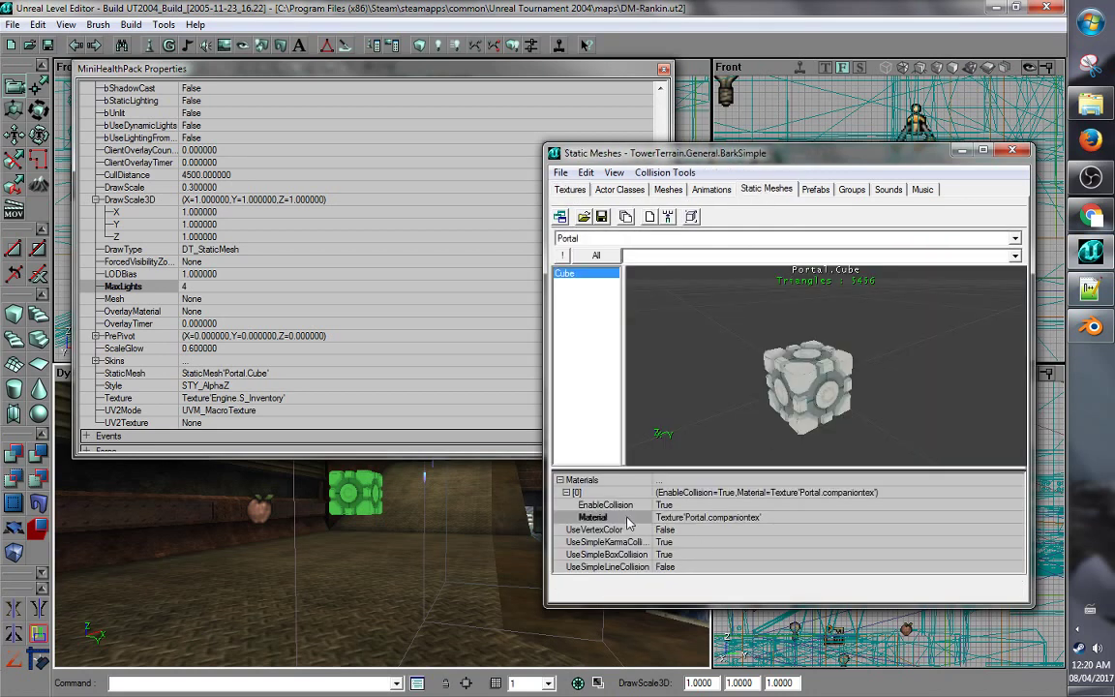
left_click(870, 523)
left_click(1002, 517)
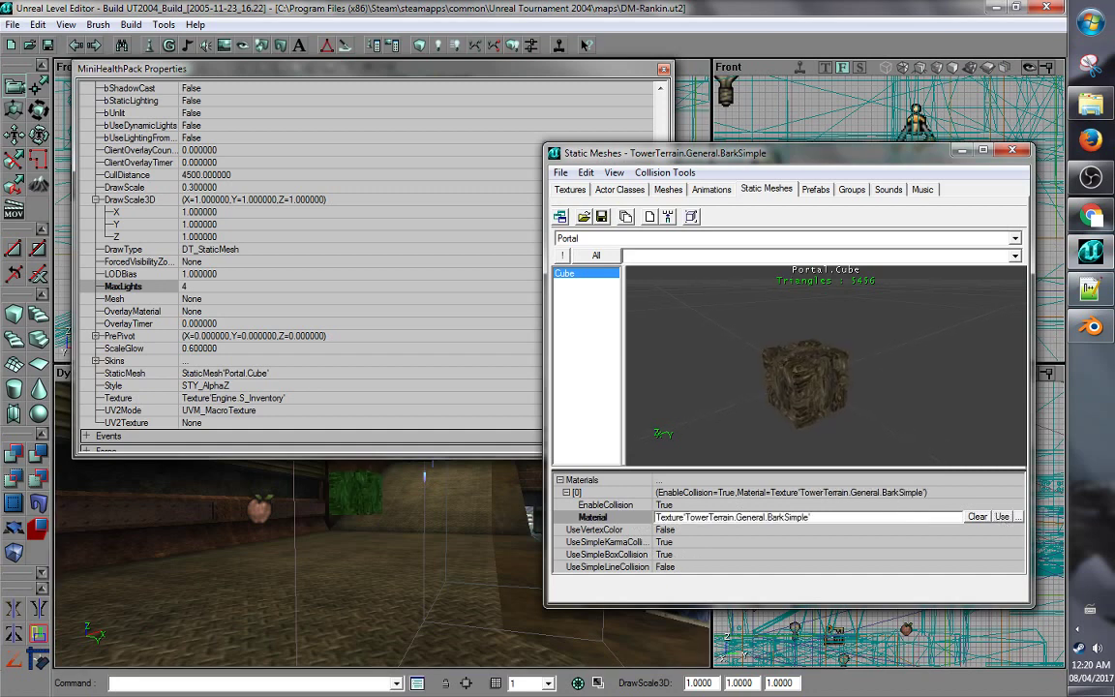
- Inspect the bark-textured Portal cube up close from an angled view in the static mesh preview
left_click_drag(914, 398, 871, 291)
right_click_drag(871, 290, 851, 373)
mouse_move(921, 412)
left_mouse_down()
mouse_move(918, 455)
mouse_move(921, 412)
left_mouse_up()
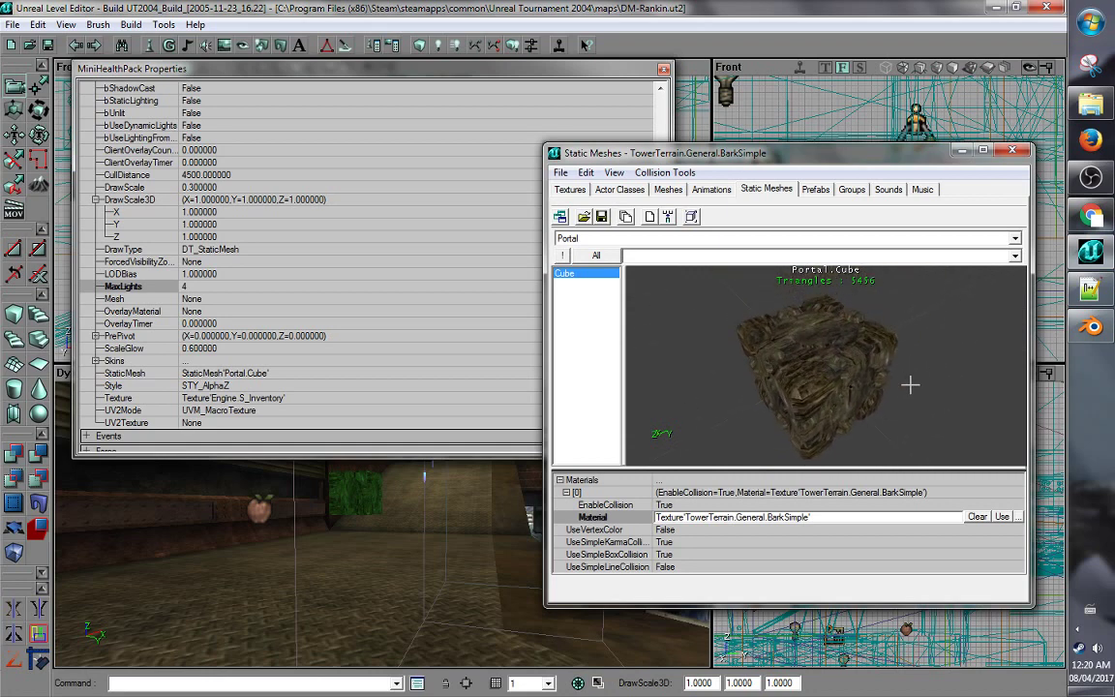
mouse_move(916, 368)
left_mouse_down()
mouse_move(917, 392)
mouse_move(916, 367)
left_mouse_up()
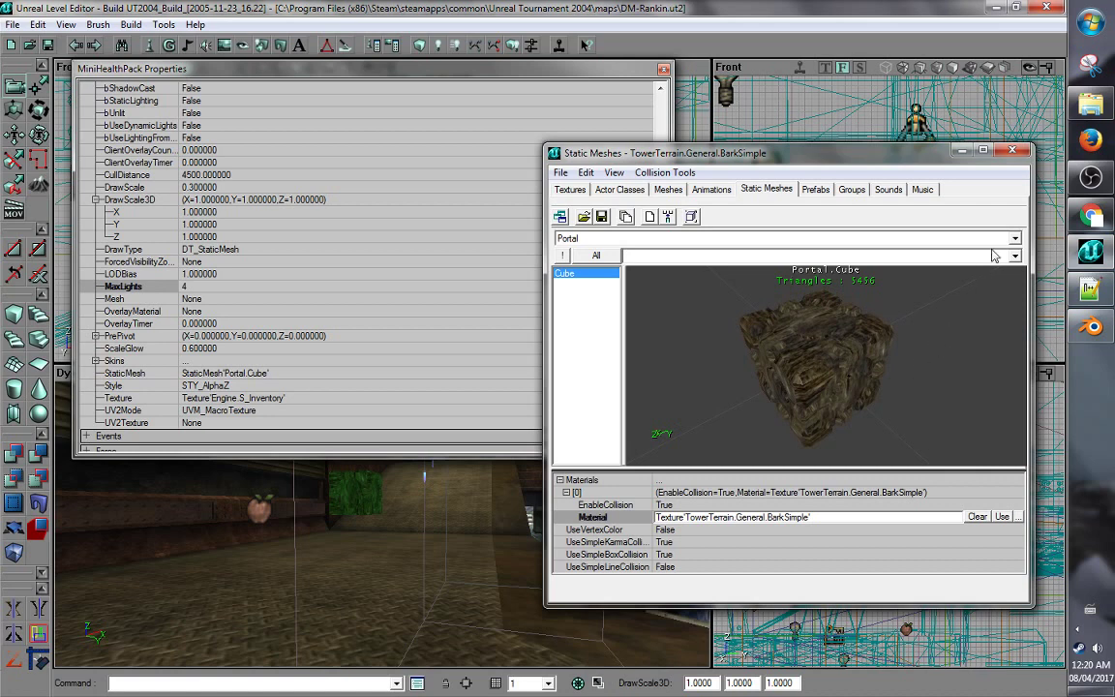